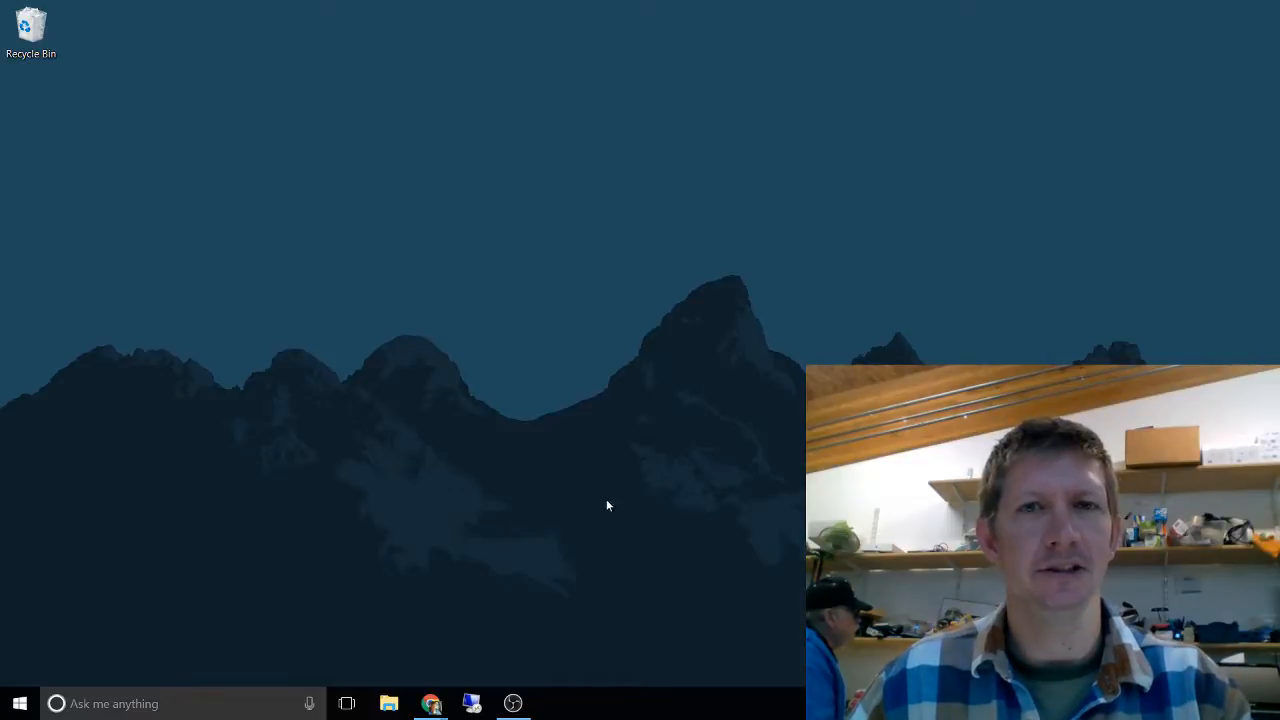
- Switch to Chrome and open the spreadsheet "Spreadsheet Supremacy- VLOOKUP"
mouse_move(431, 703)
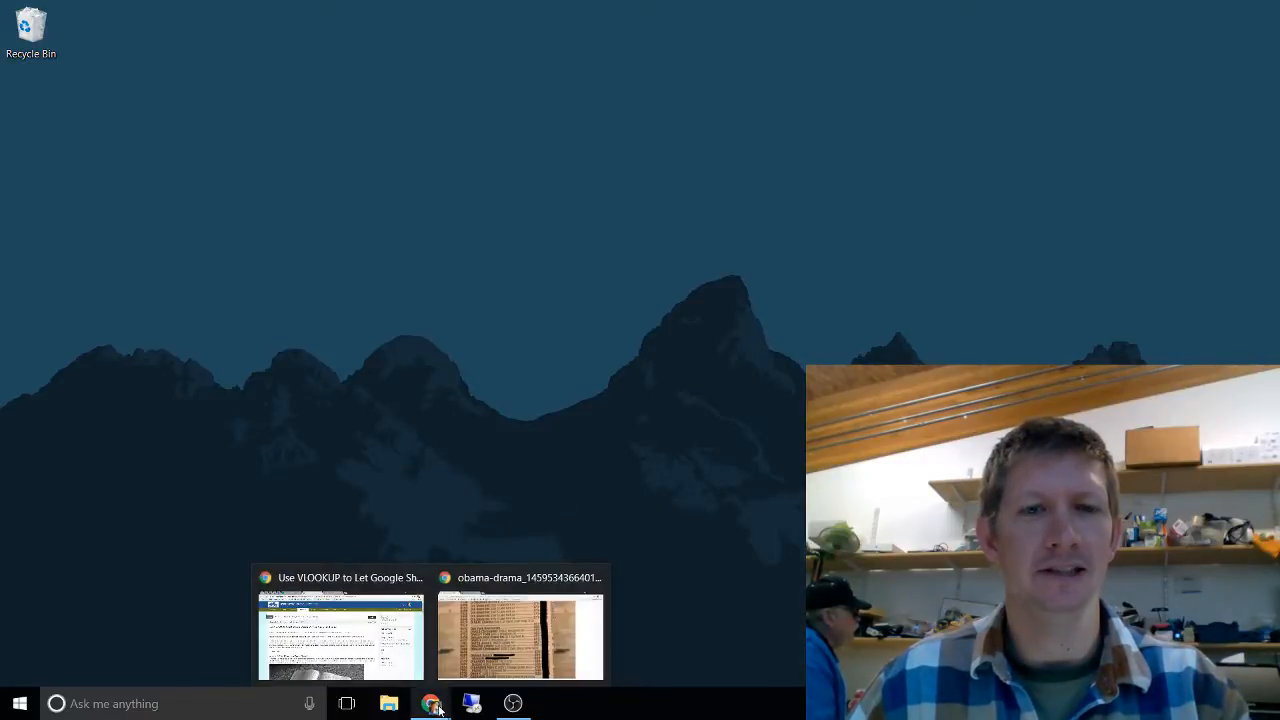
click(512, 642)
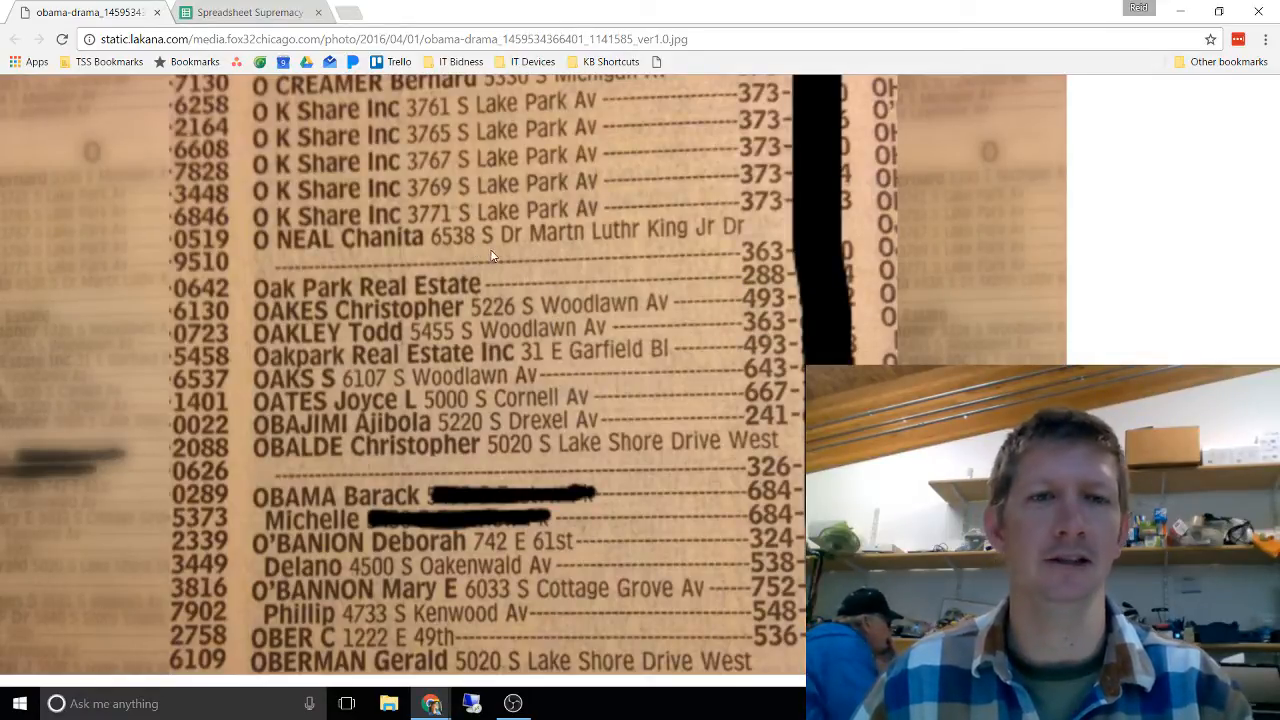
click(245, 14)
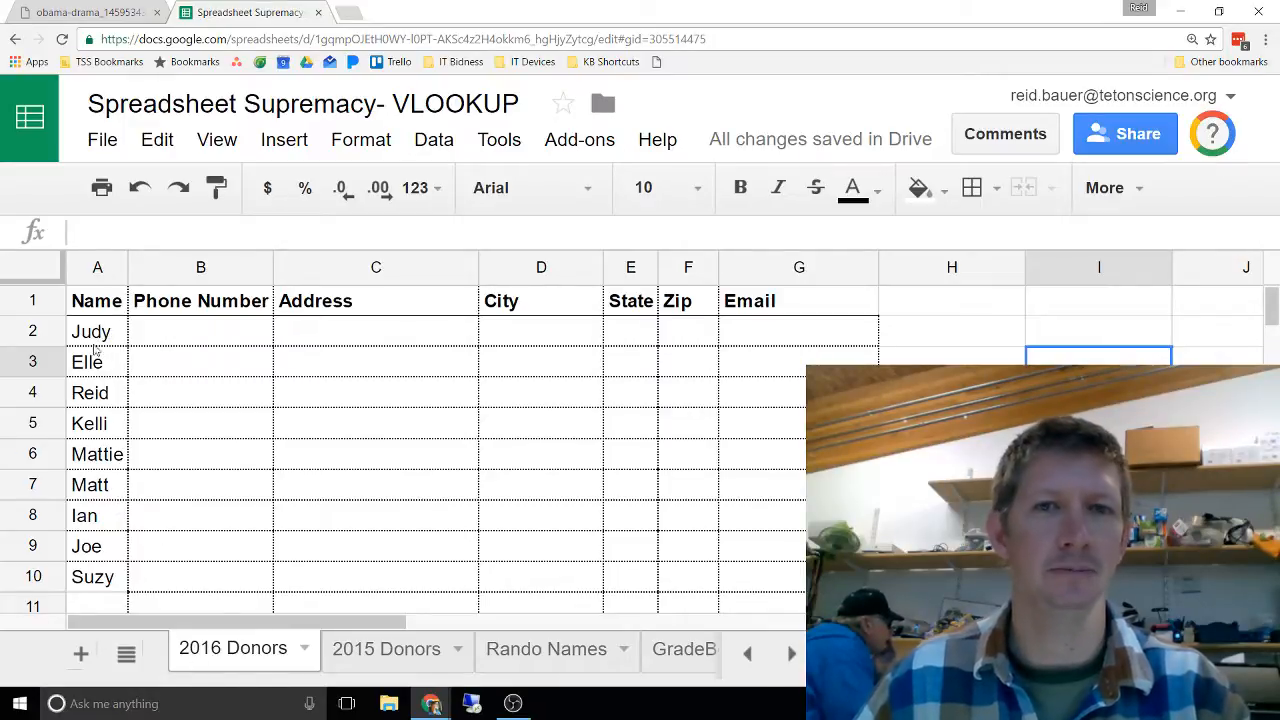
- Review the name list and the Phone Number, Address, City, State, Zip and Email columns on the 2016 Donors sheet
click(97, 588)
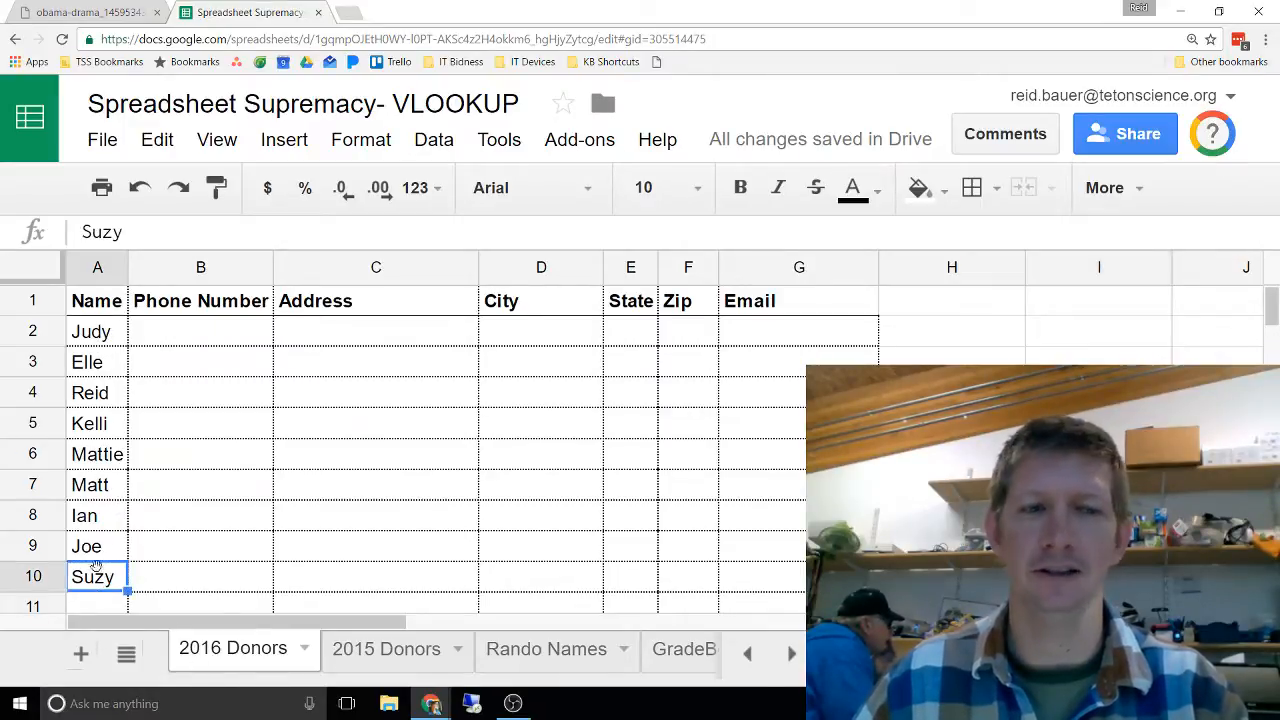
click(88, 333)
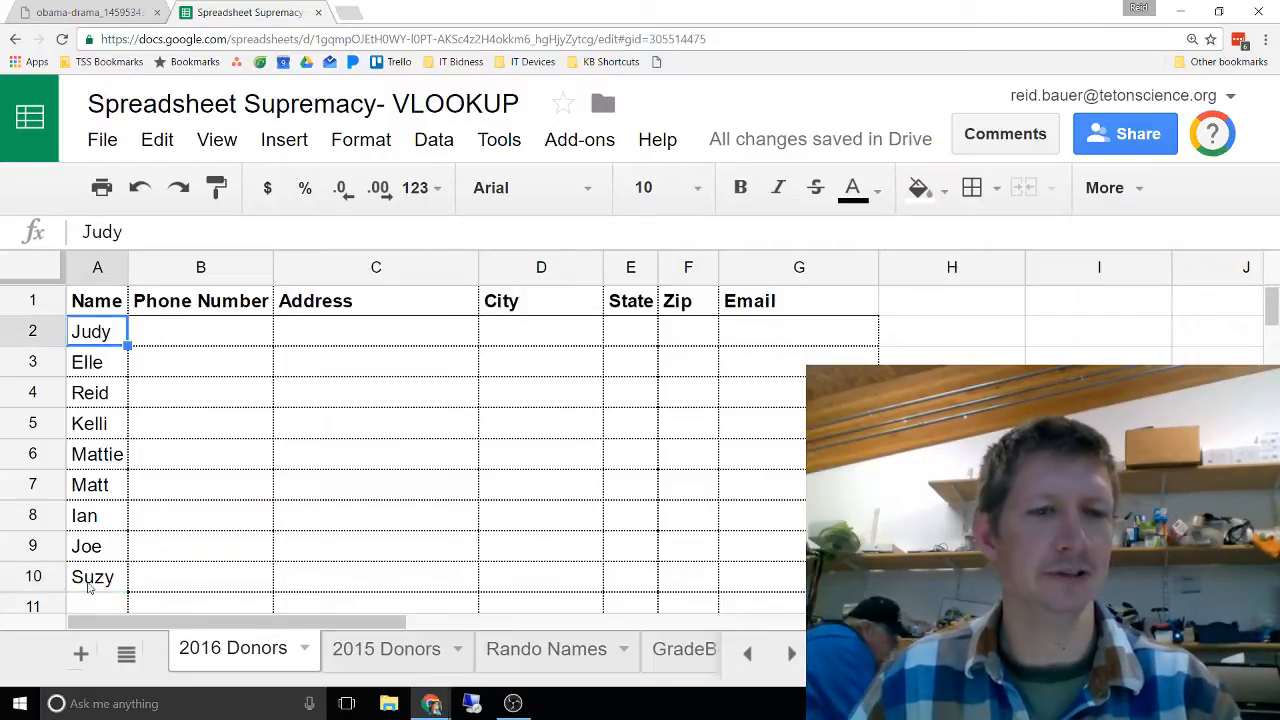
click(166, 338)
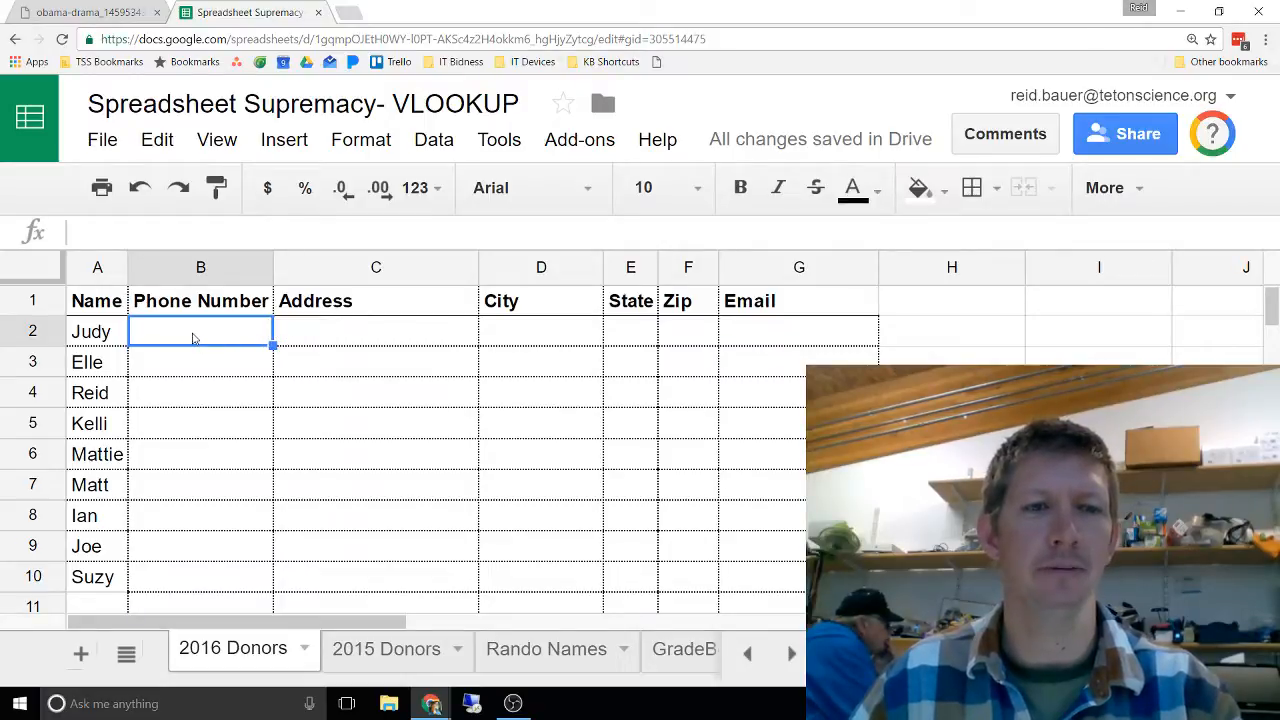
click(347, 333)
click(220, 338)
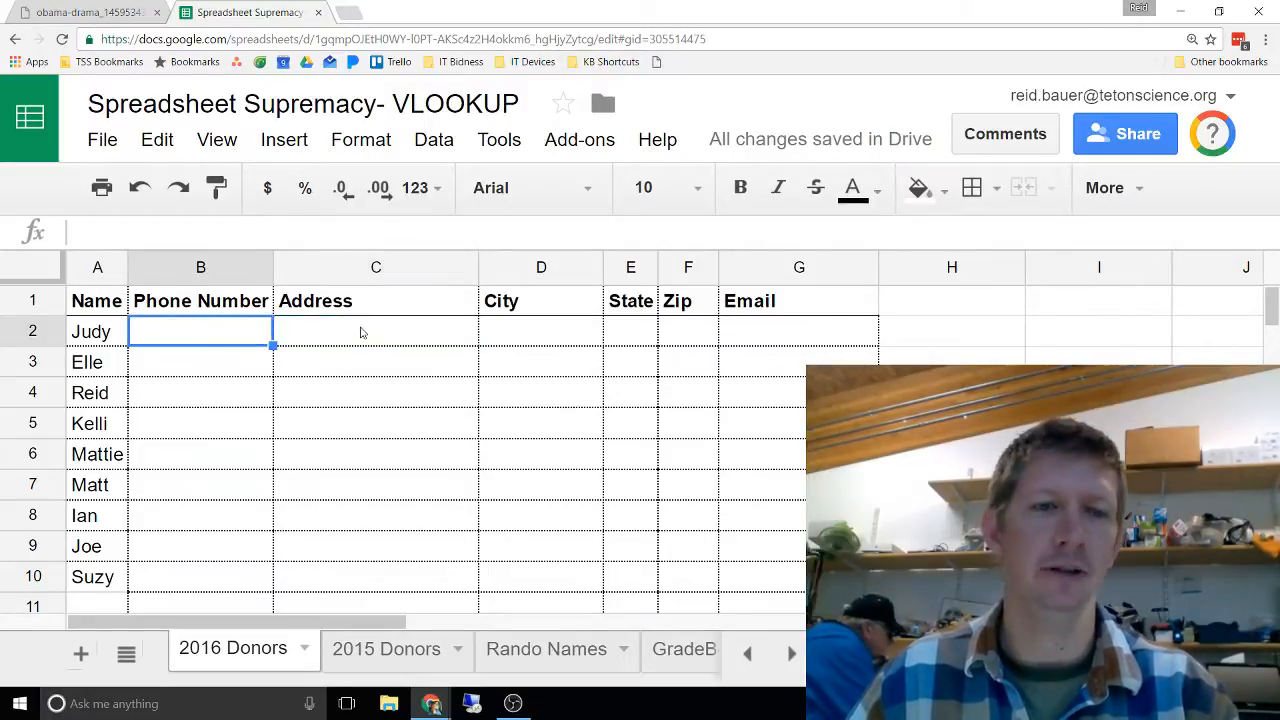
click(364, 333)
click(534, 337)
click(635, 345)
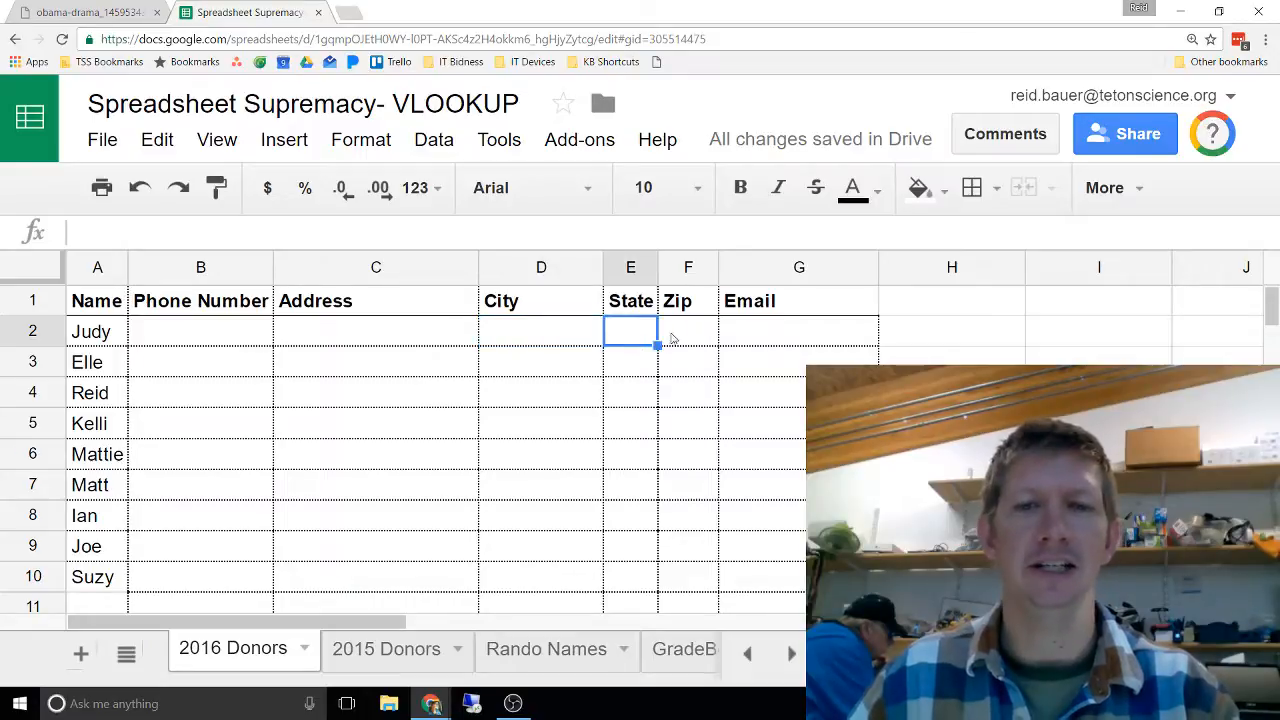
click(780, 331)
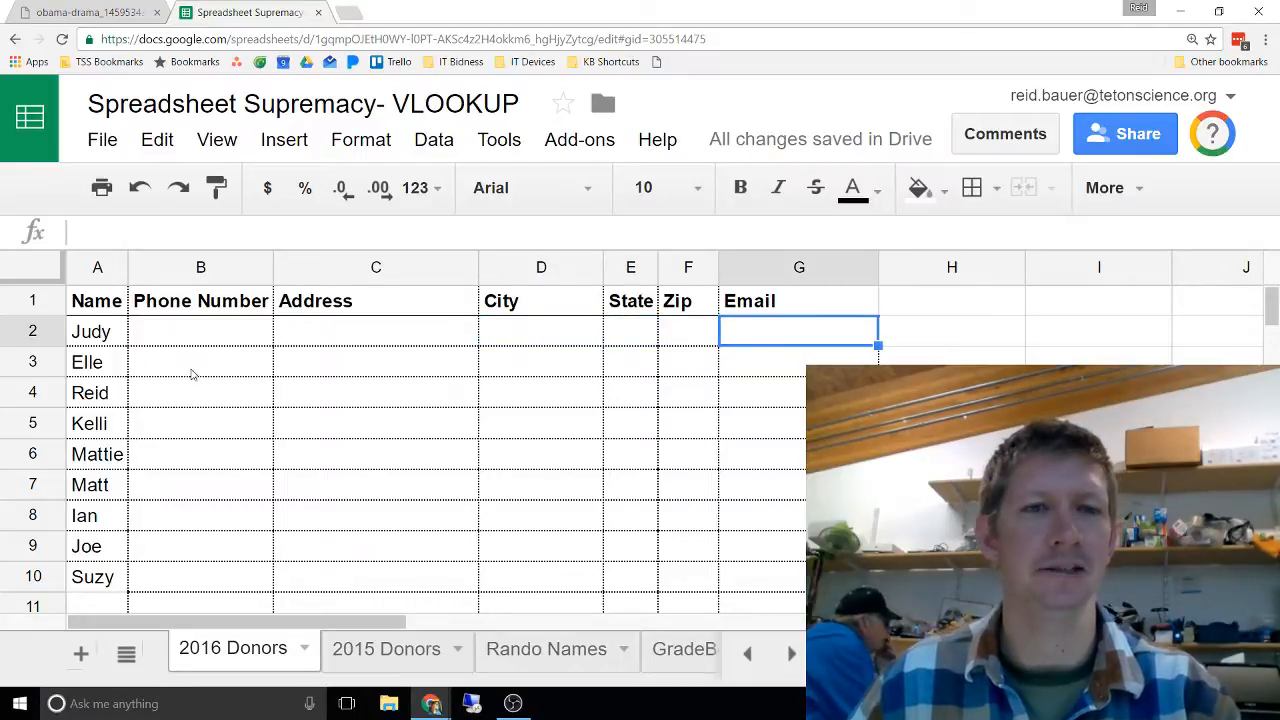
click(199, 336)
click(356, 336)
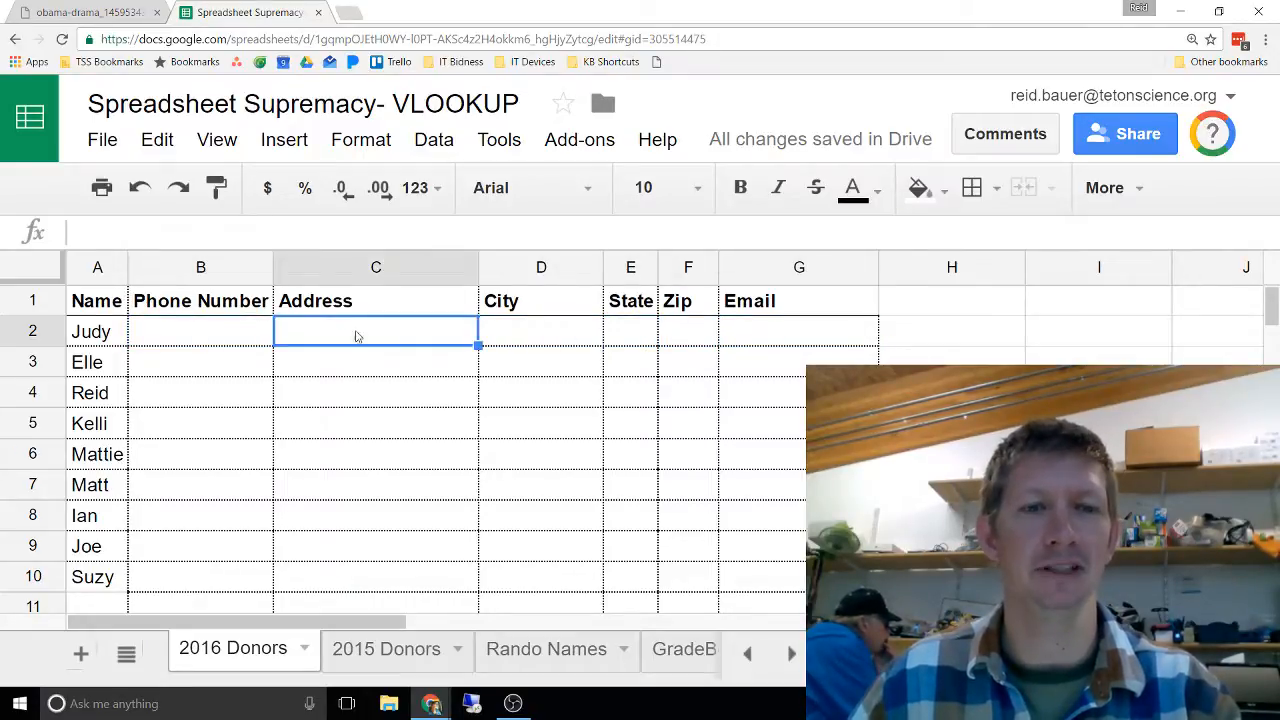
click(531, 335)
click(621, 336)
click(706, 335)
click(757, 338)
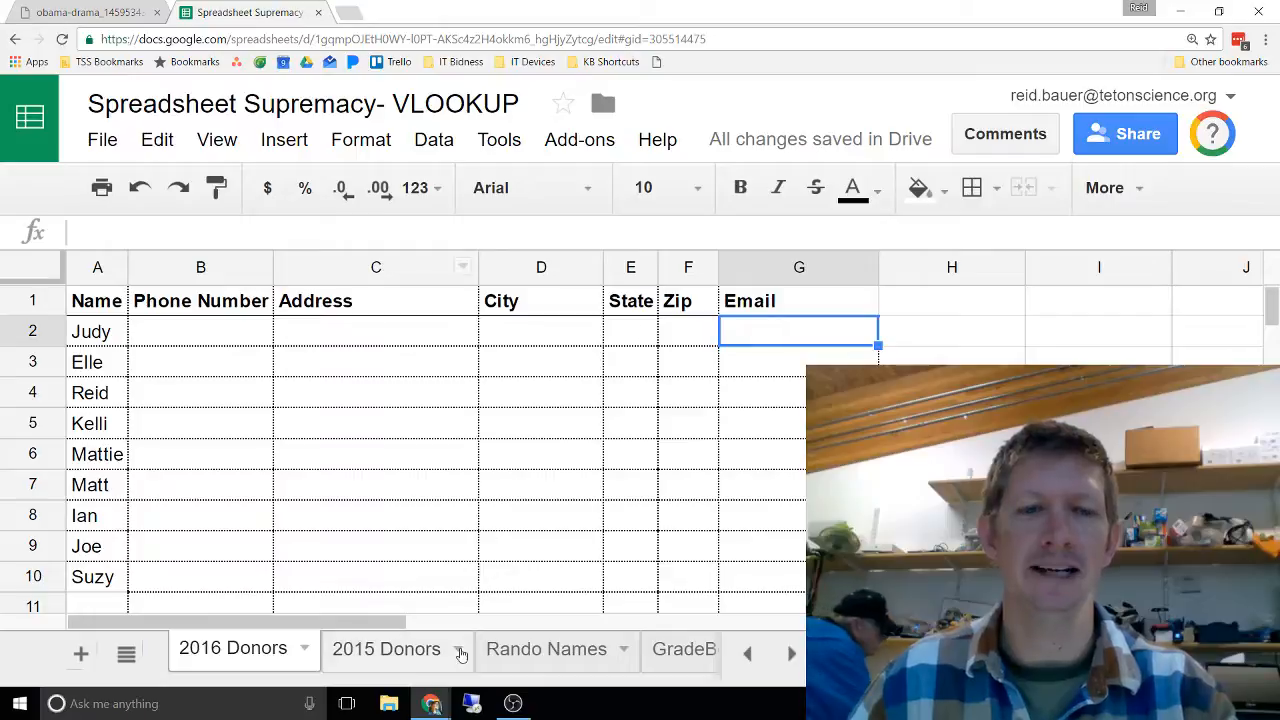
- Look through the donor contact records on the 2015 Donors sheet from first to last row
click(408, 655)
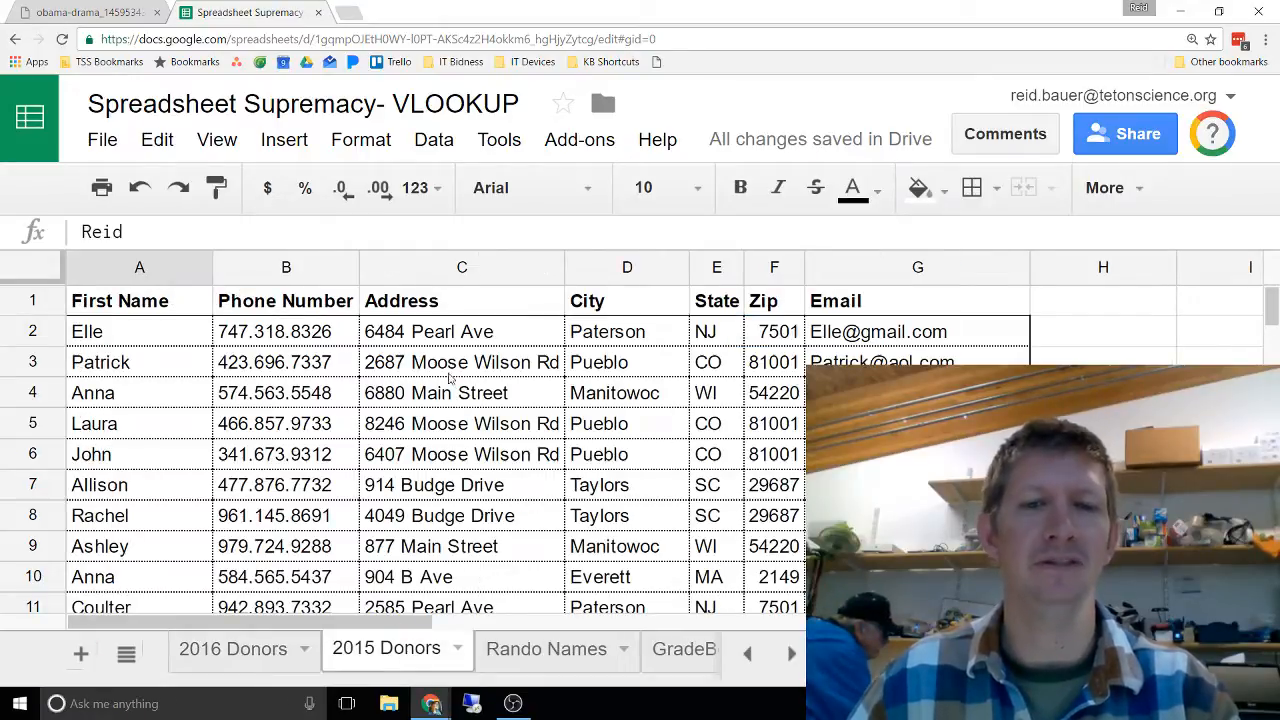
scroll(420, 373, down, 9)
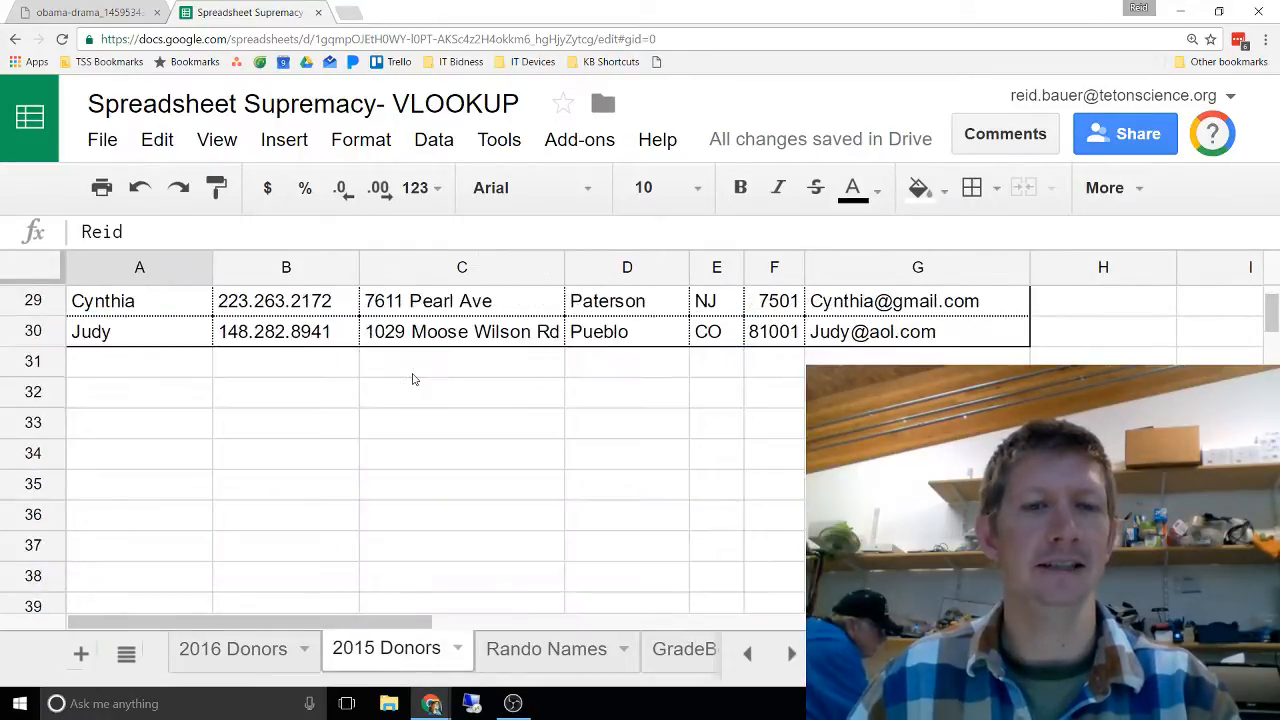
scroll(417, 377, up, 9)
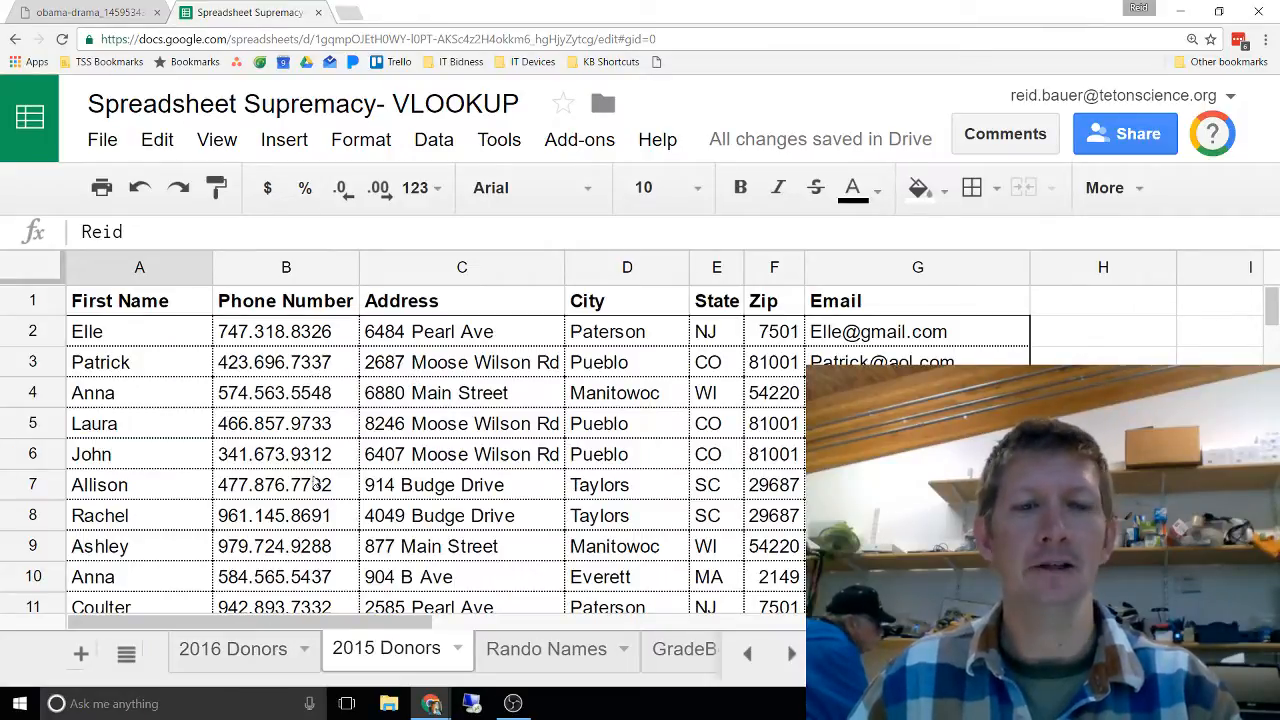
- Find the donor named in cell A2 of the 2016 Donors sheet among the 2015 Donors records
click(232, 650)
click(100, 336)
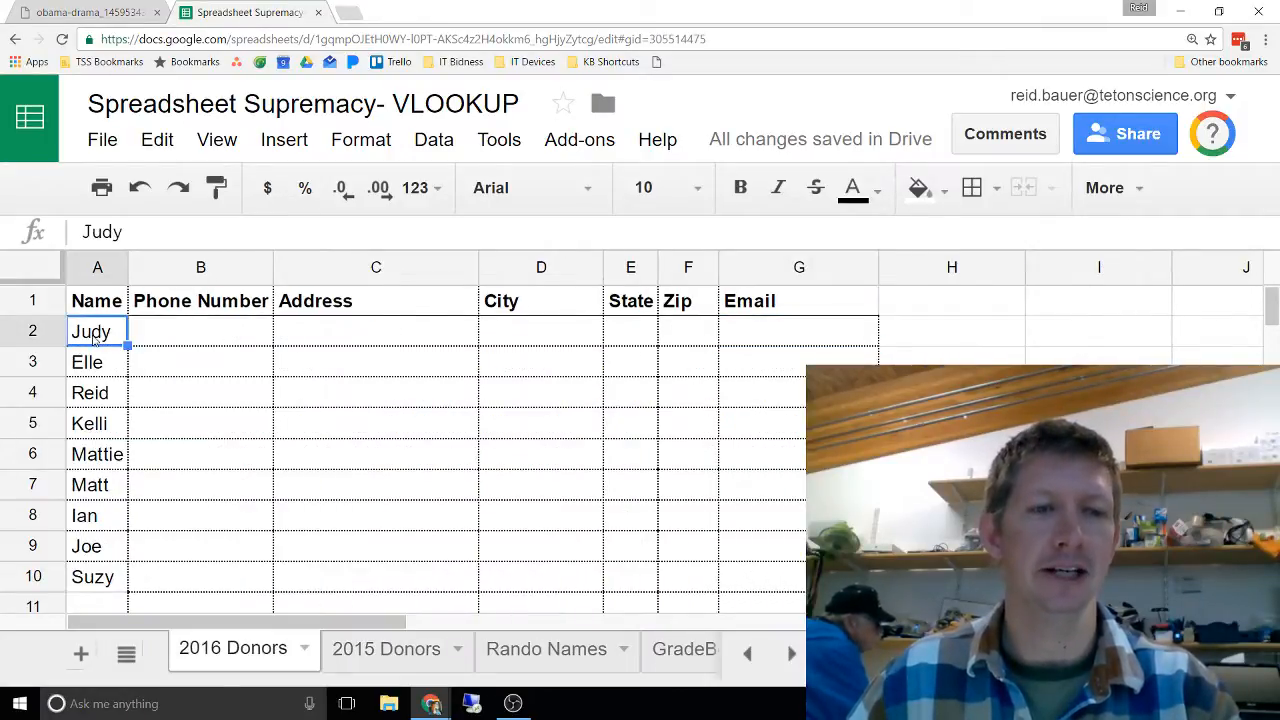
click(364, 652)
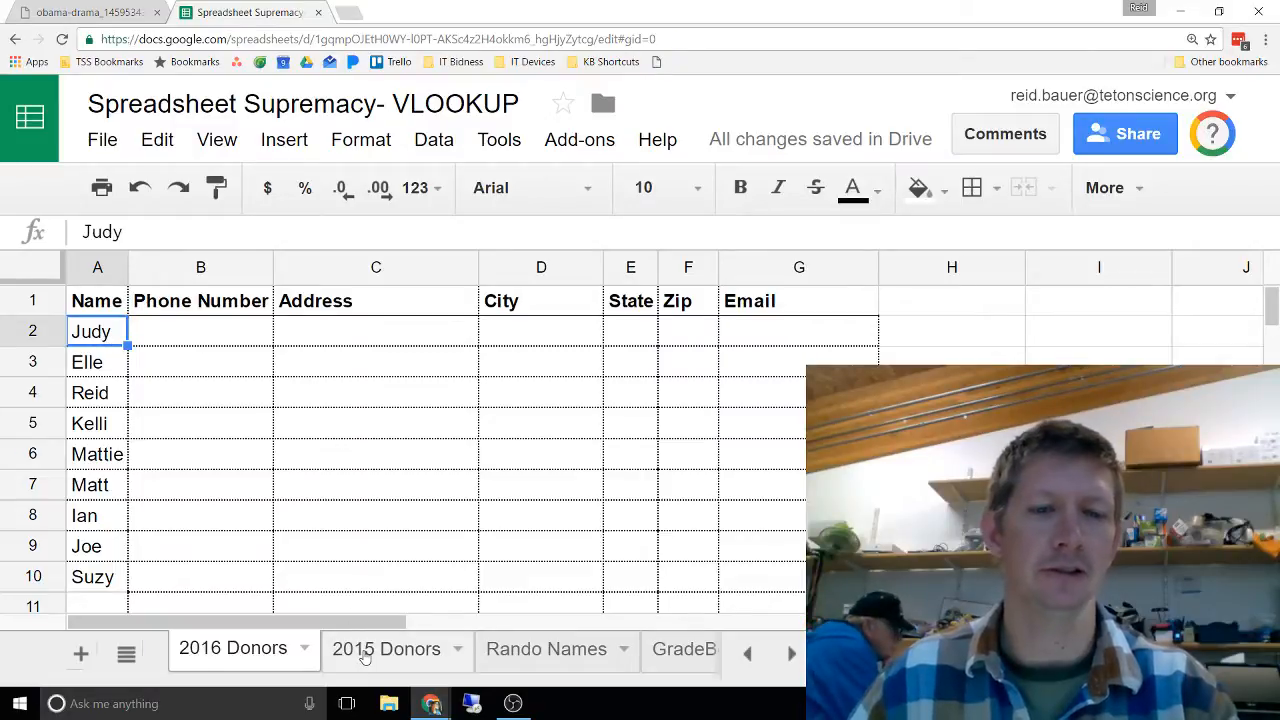
scroll(146, 353, down, 4)
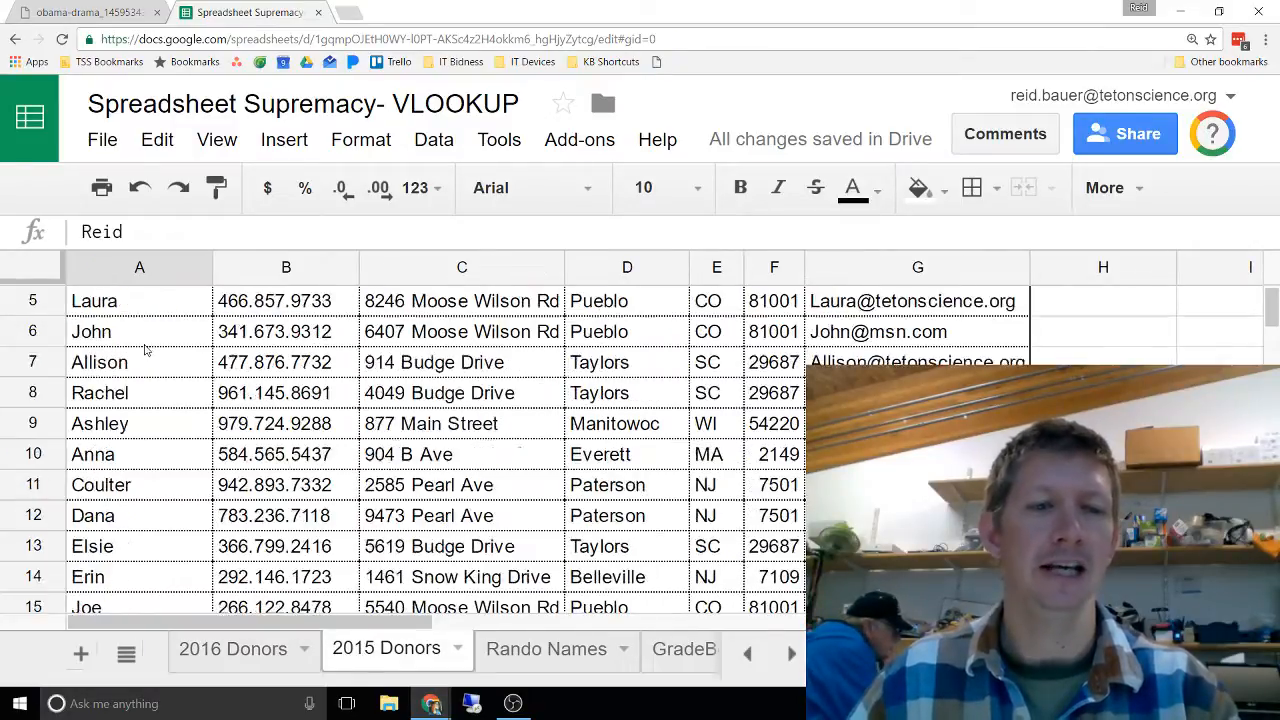
scroll(148, 353, down, 4)
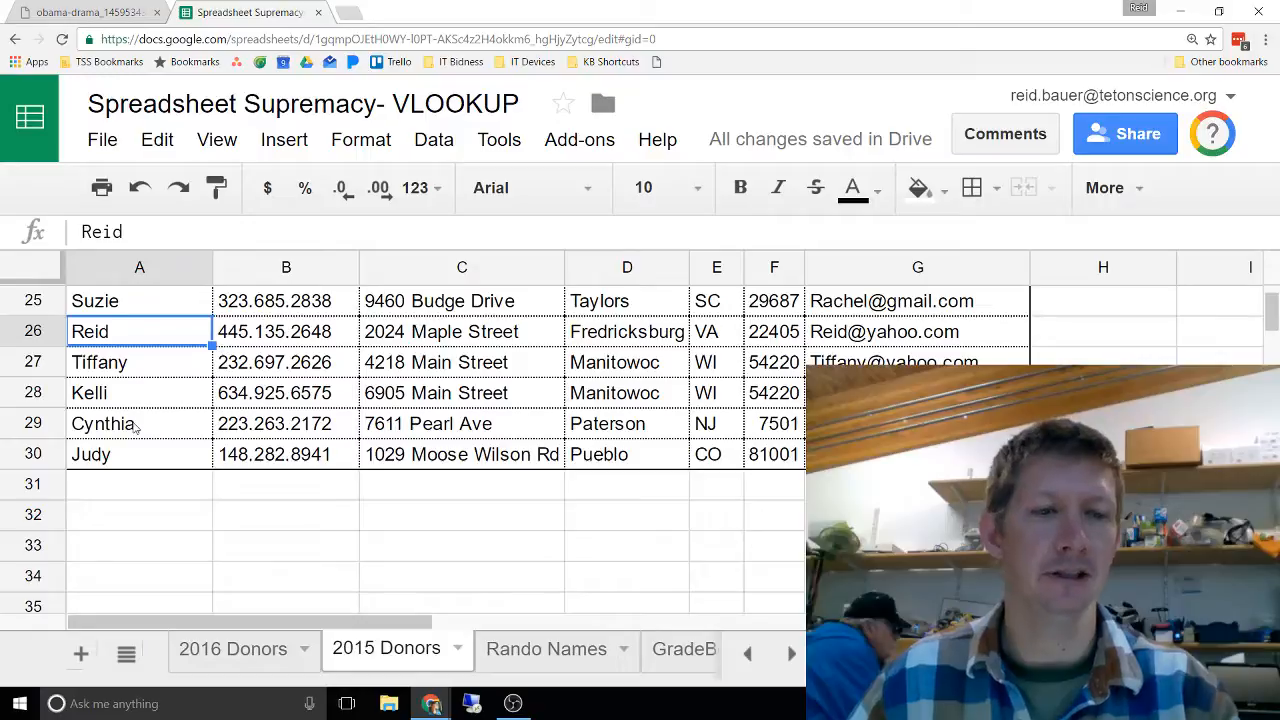
click(139, 457)
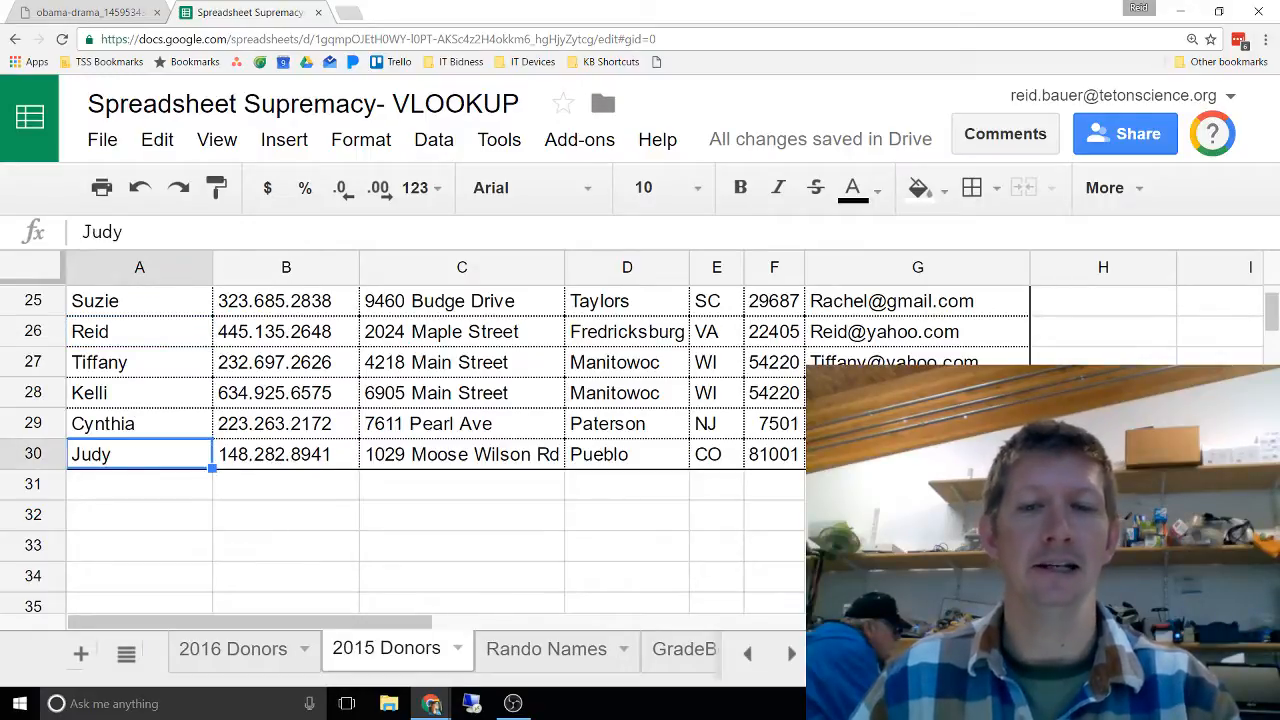
- Search the 2015 Donors records for the donor named in cell A3 of the 2016 Donors sheet
click(233, 650)
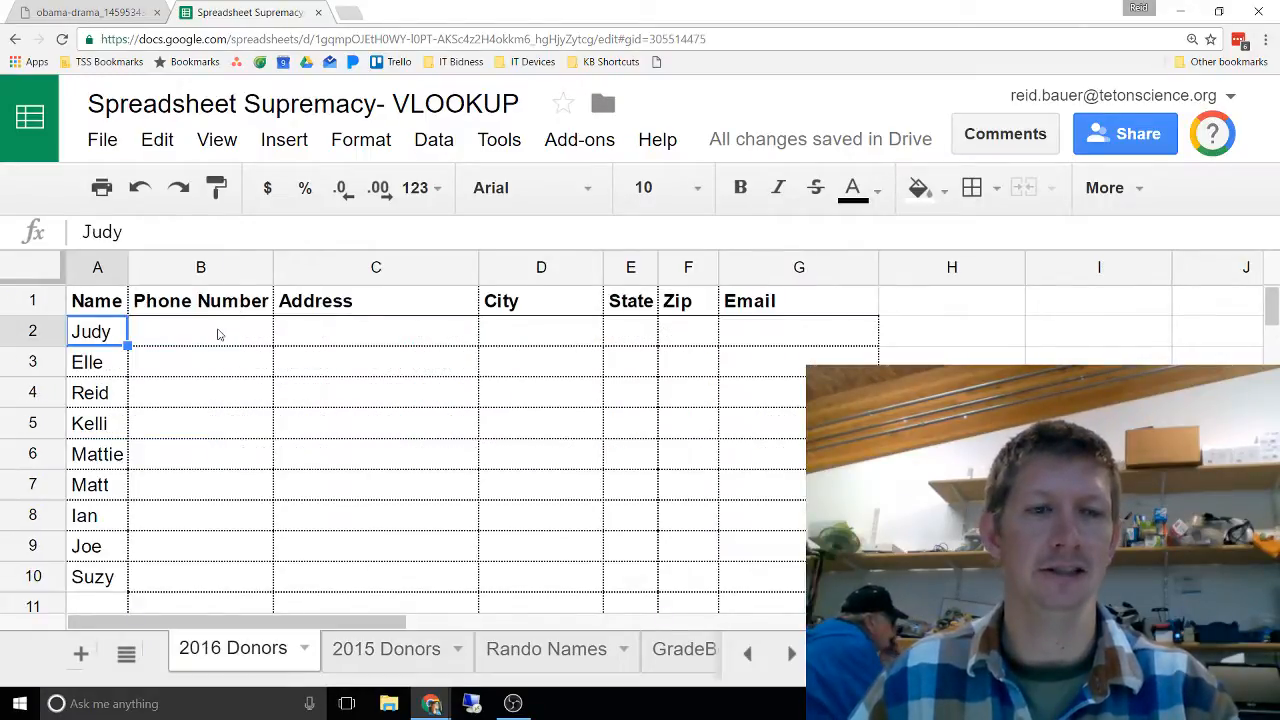
click(117, 364)
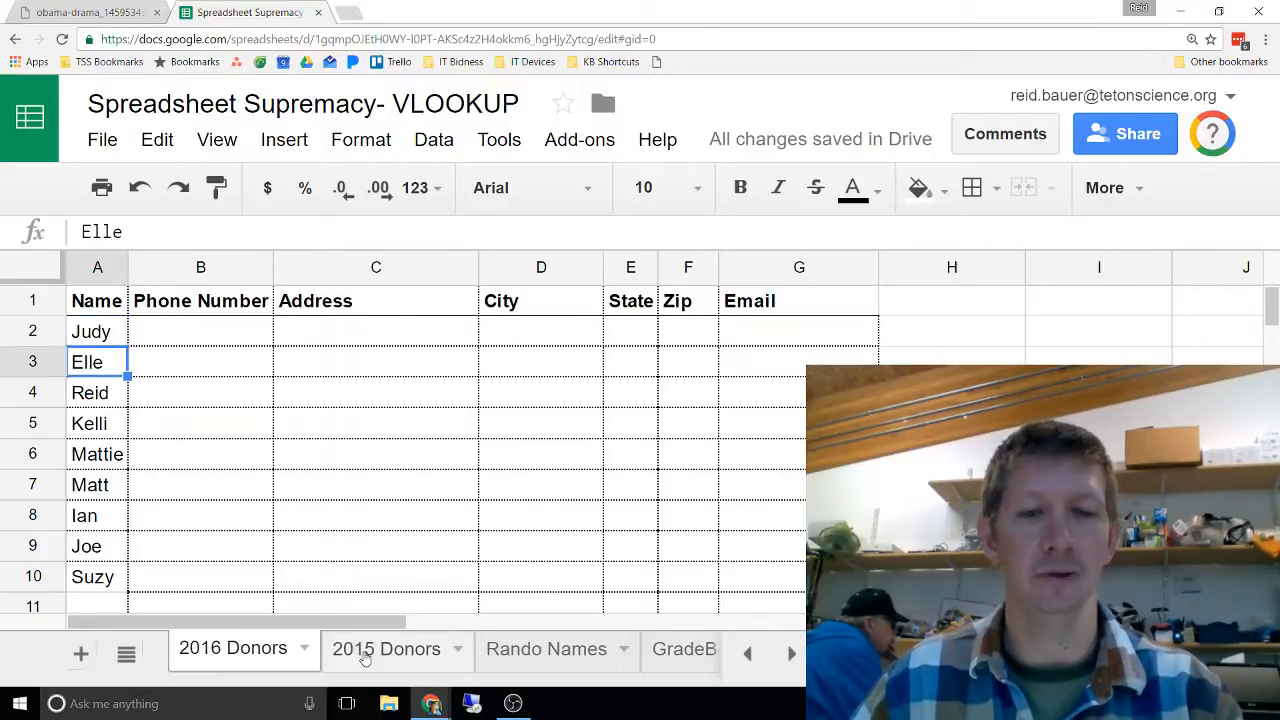
click(345, 648)
scroll(198, 405, up, 7)
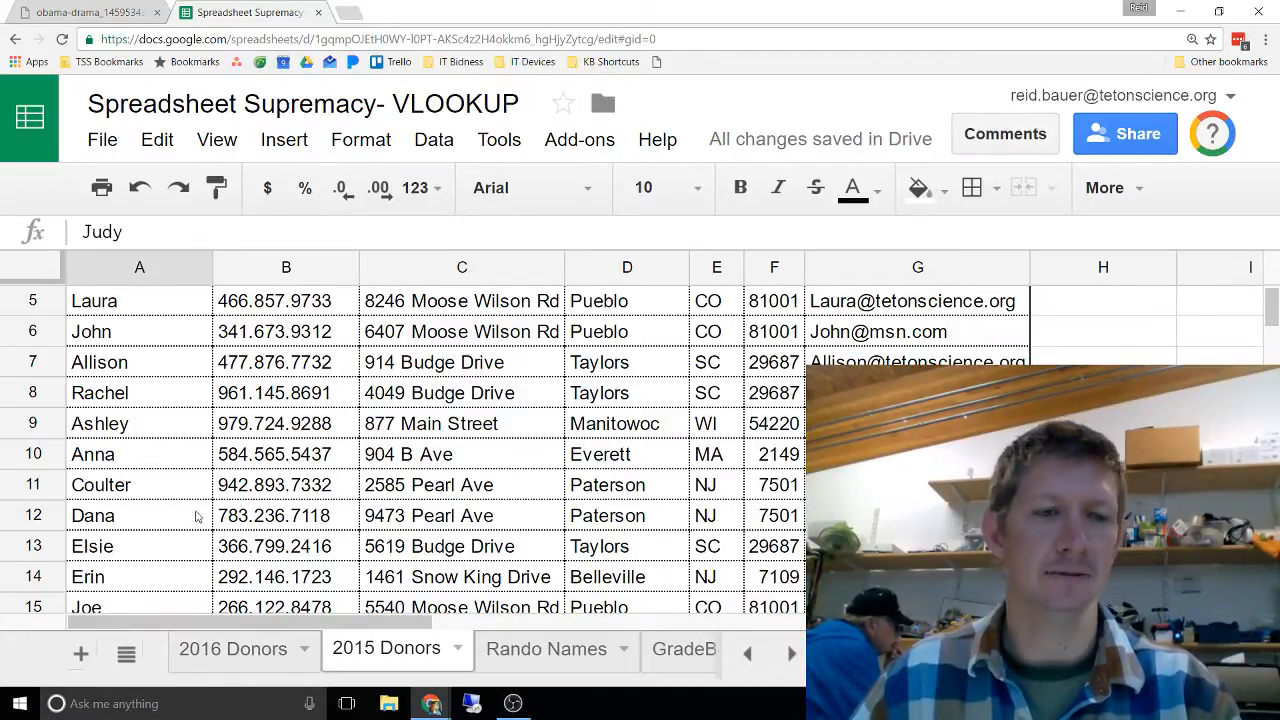
scroll(190, 530, down, 4)
scroll(183, 530, down, 3)
scroll(148, 467, up, 5)
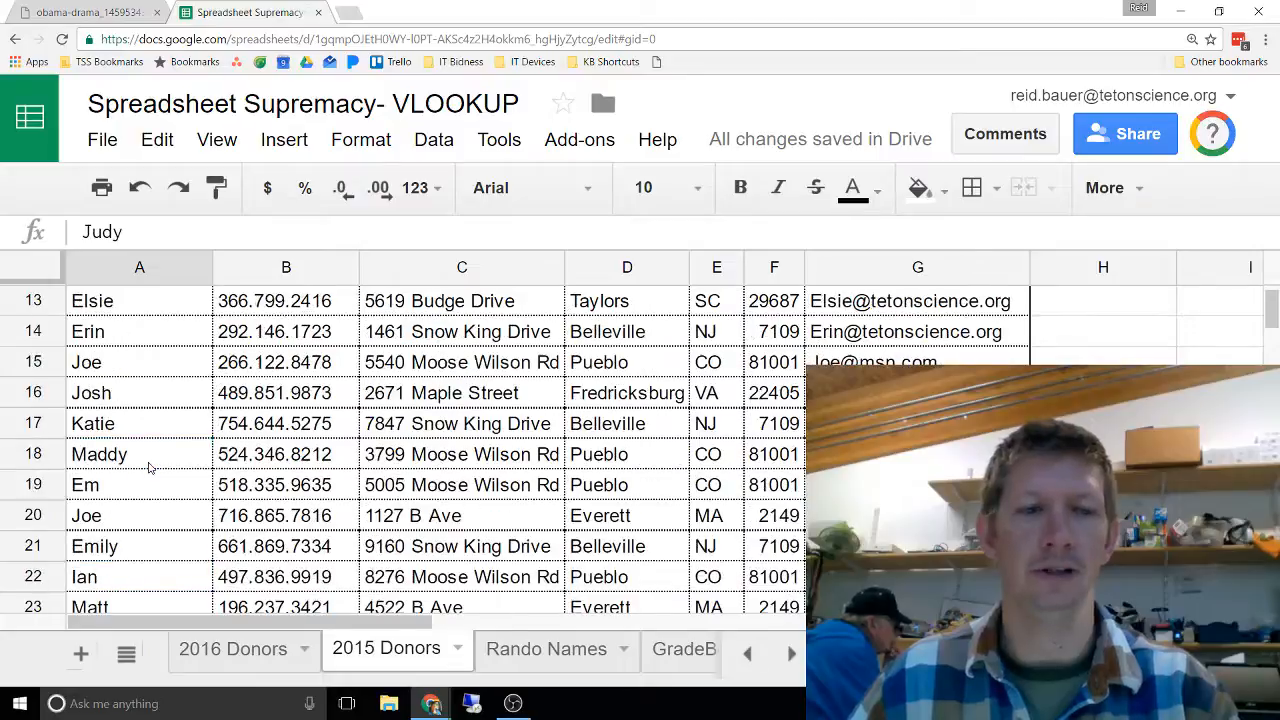
scroll(148, 467, up, 3)
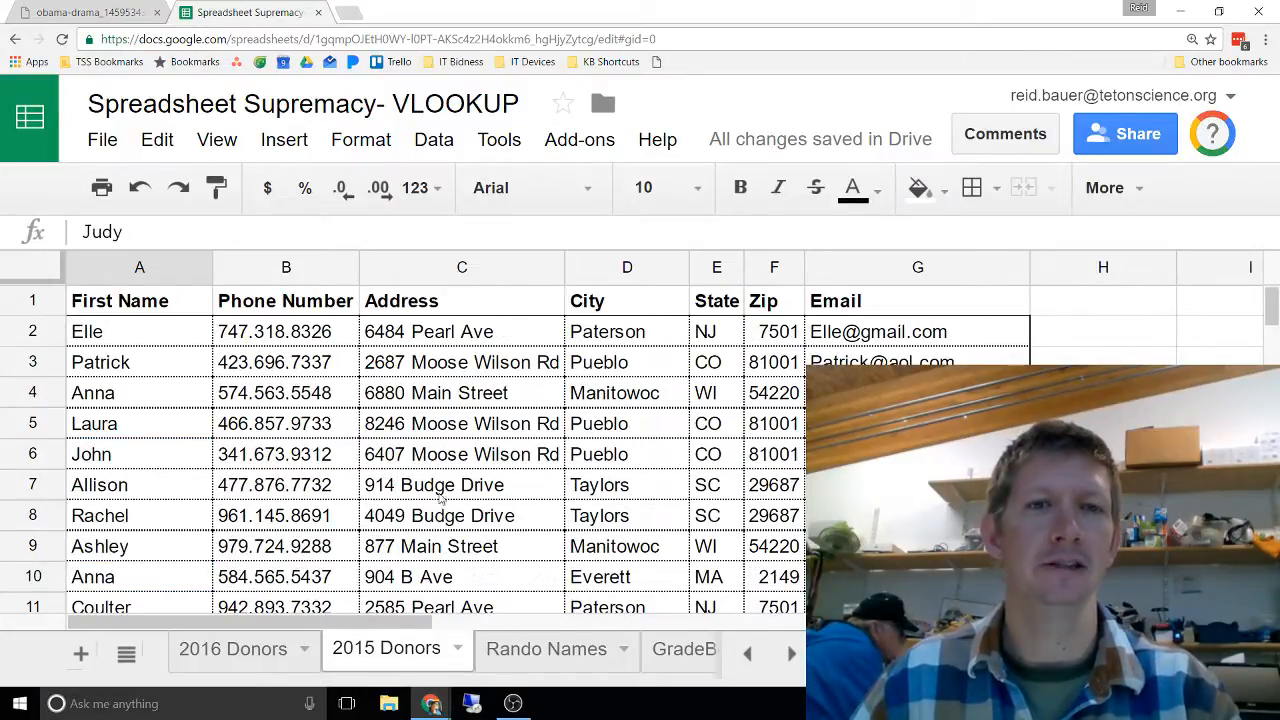
- Return to the 2016 Donors sheet and look over its full list of names
click(245, 651)
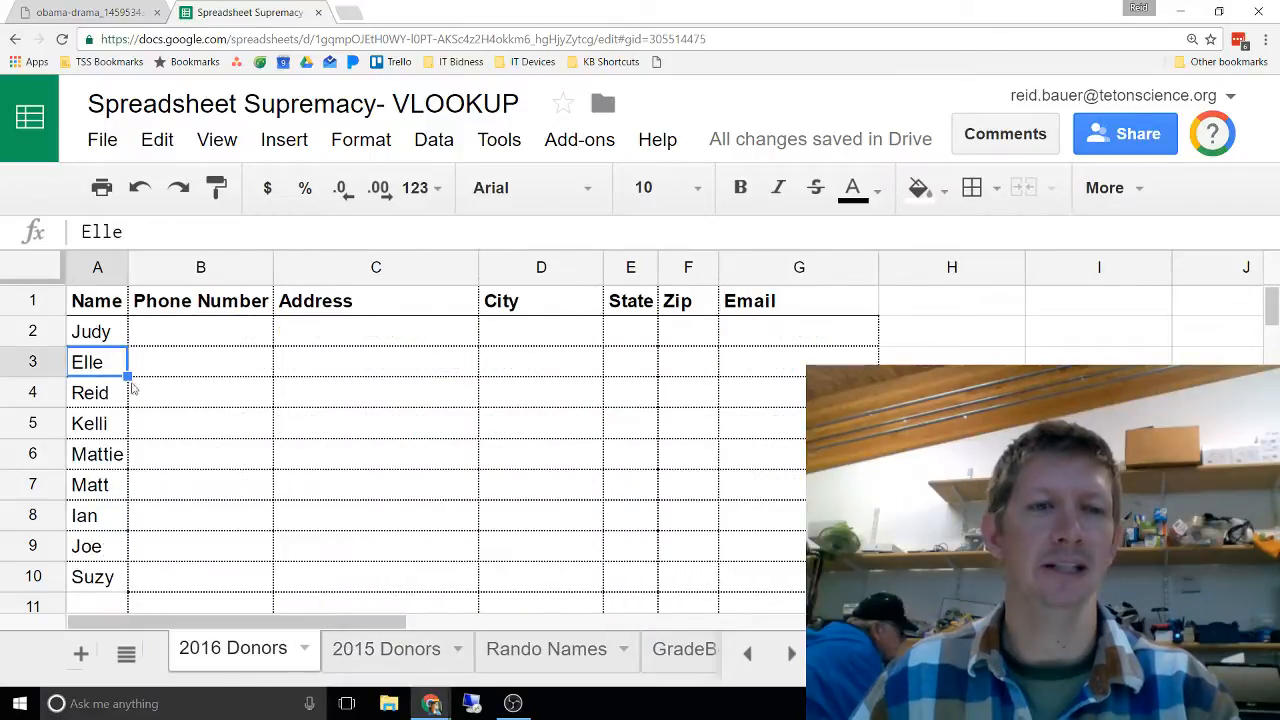
scroll(115, 415, down, 3)
scroll(113, 420, up, 3)
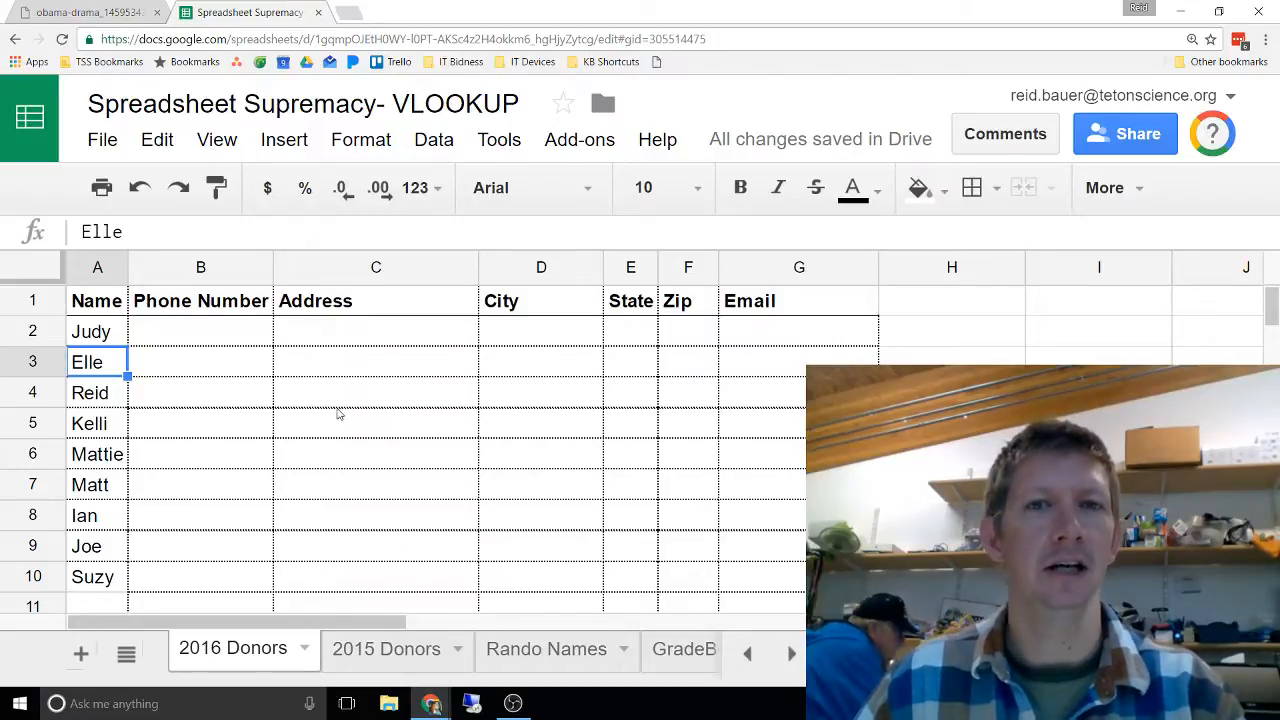
- Start a VLOOKUP formula in cell B2 of the 2016 Donors sheet with A2 as the search key
click(221, 334)
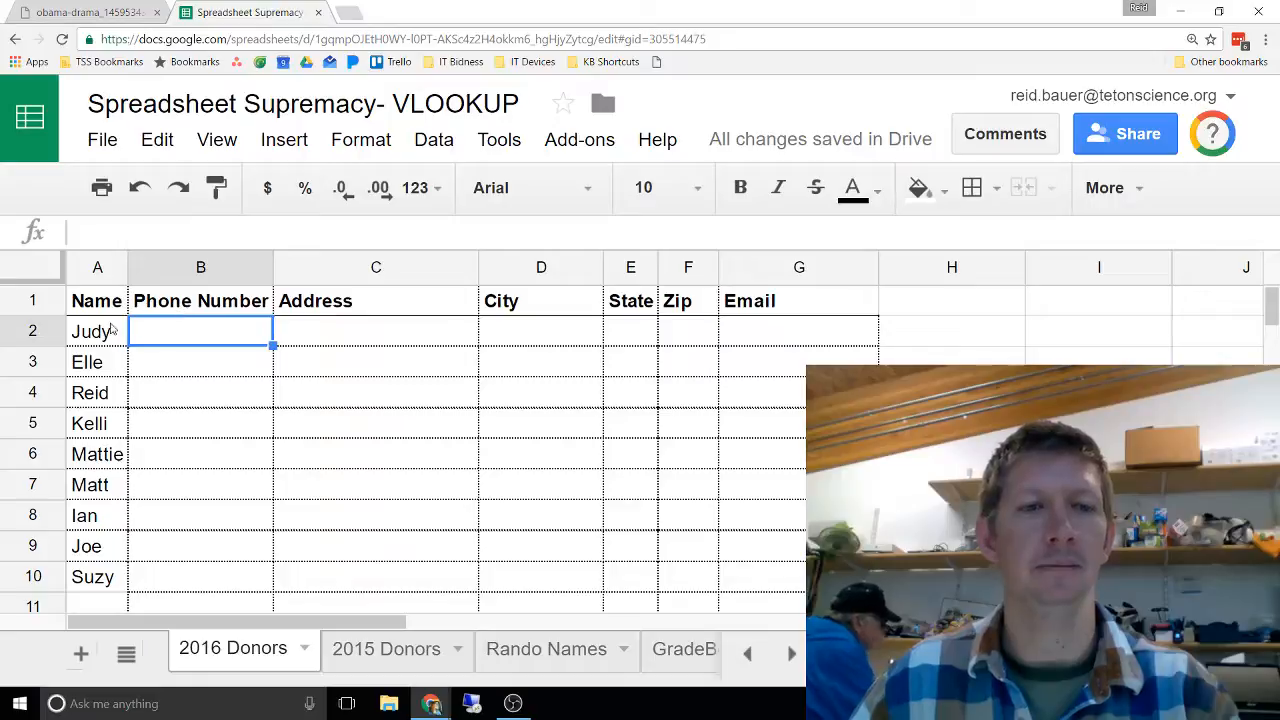
click(366, 660)
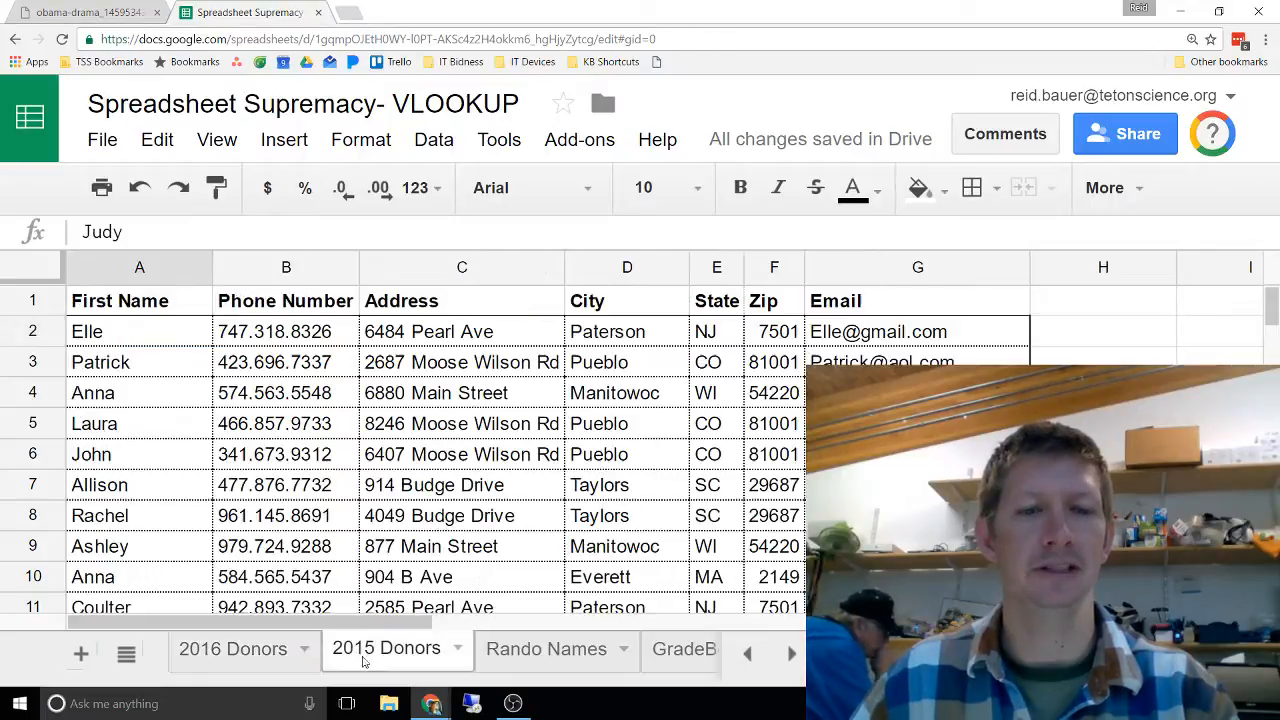
click(272, 655)
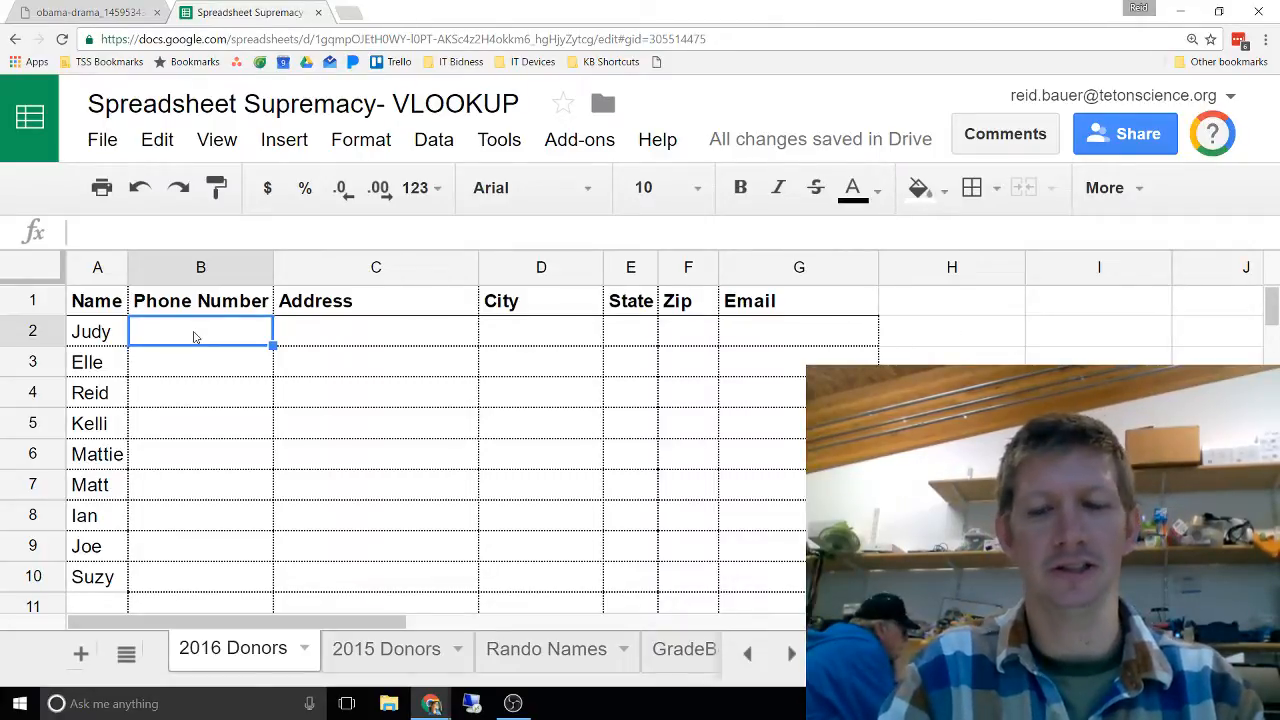
text(=)
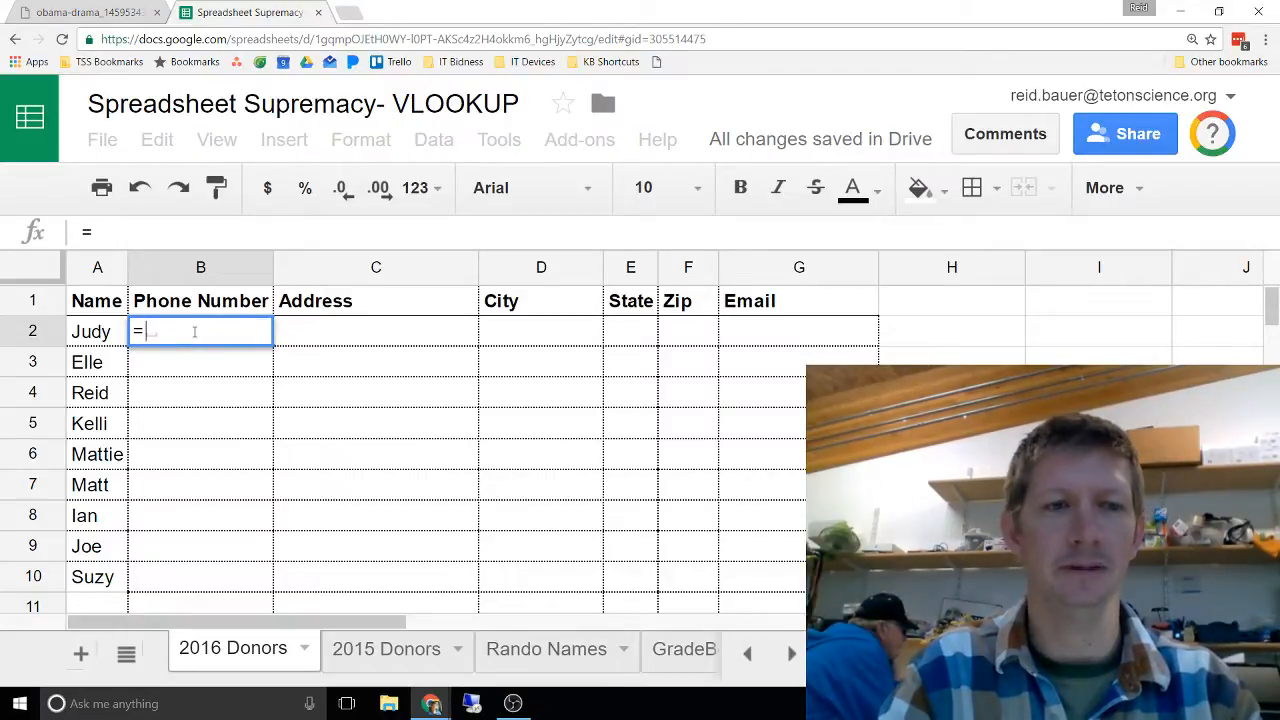
text(VLOOKUP()
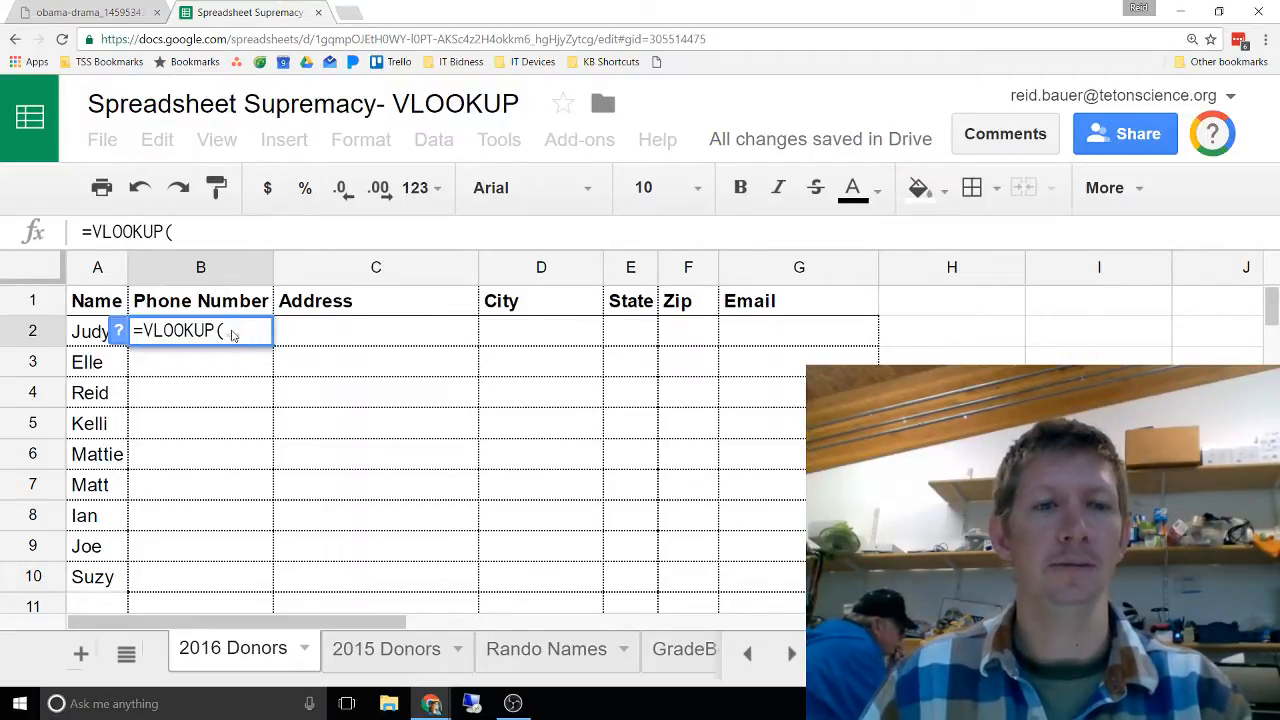
click(97, 331)
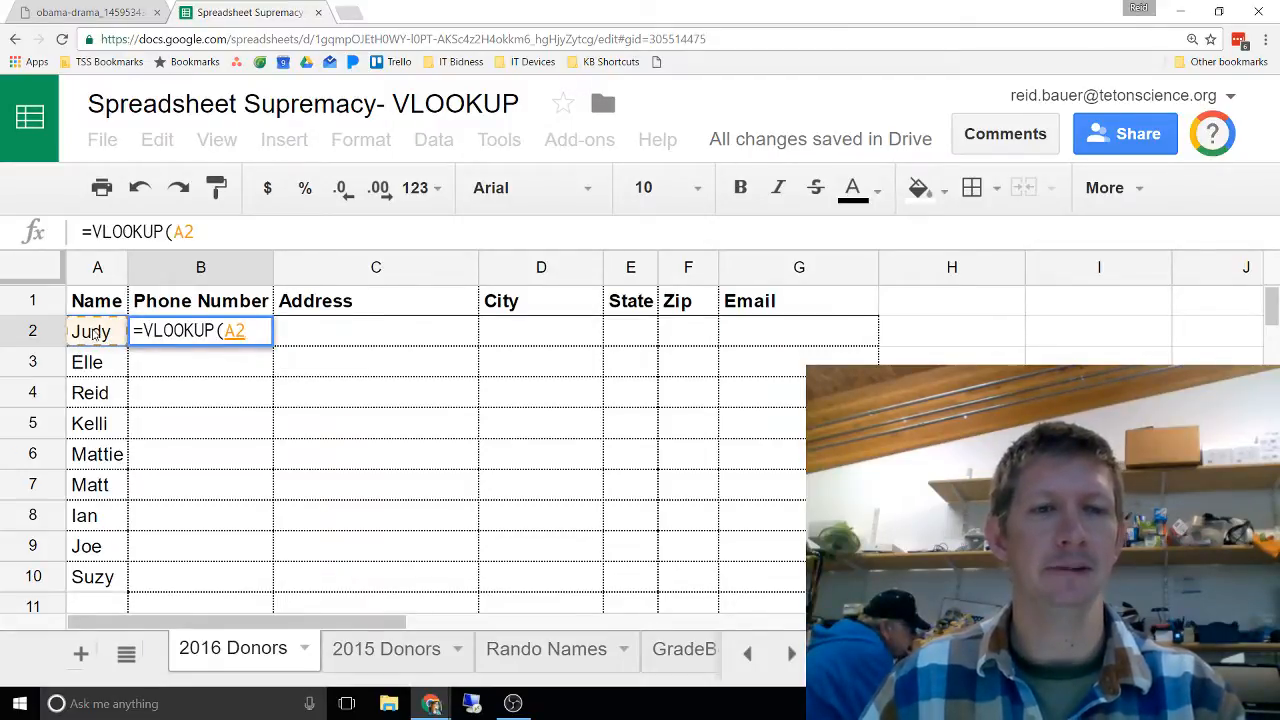
text(,)
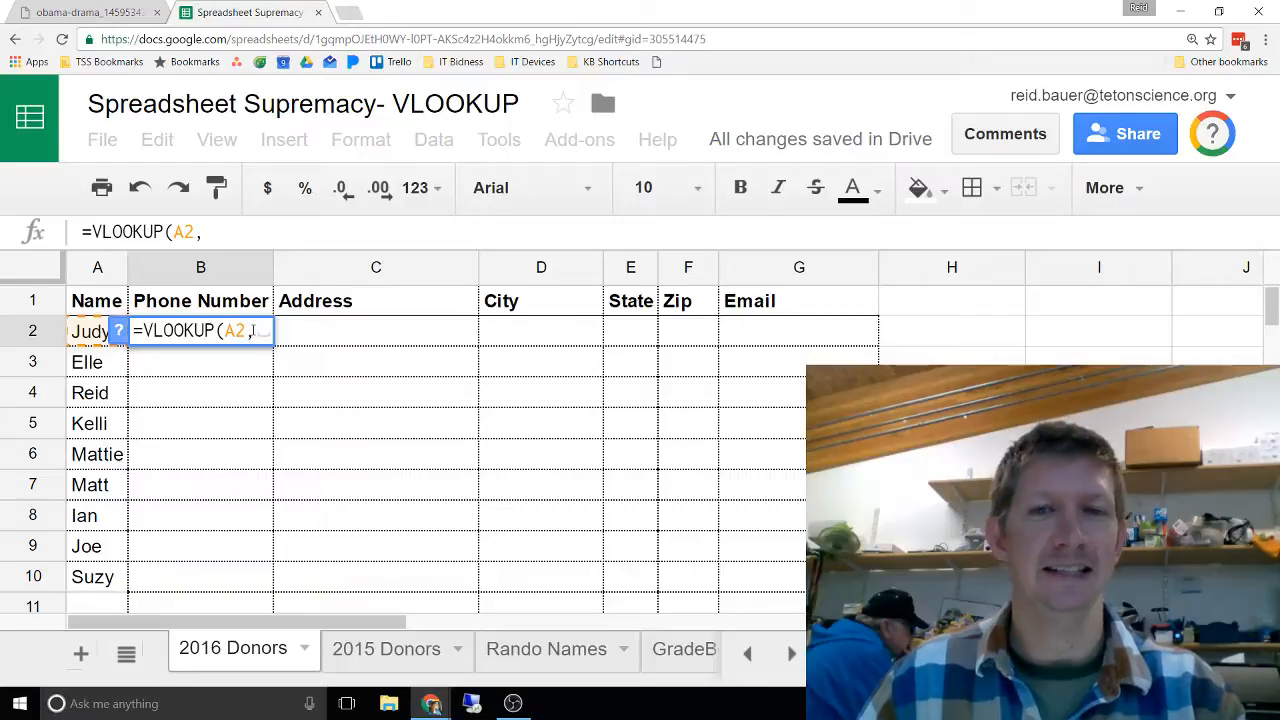
- Show the full VLOOKUP syntax help at a readable size and review its arguments
click(119, 337)
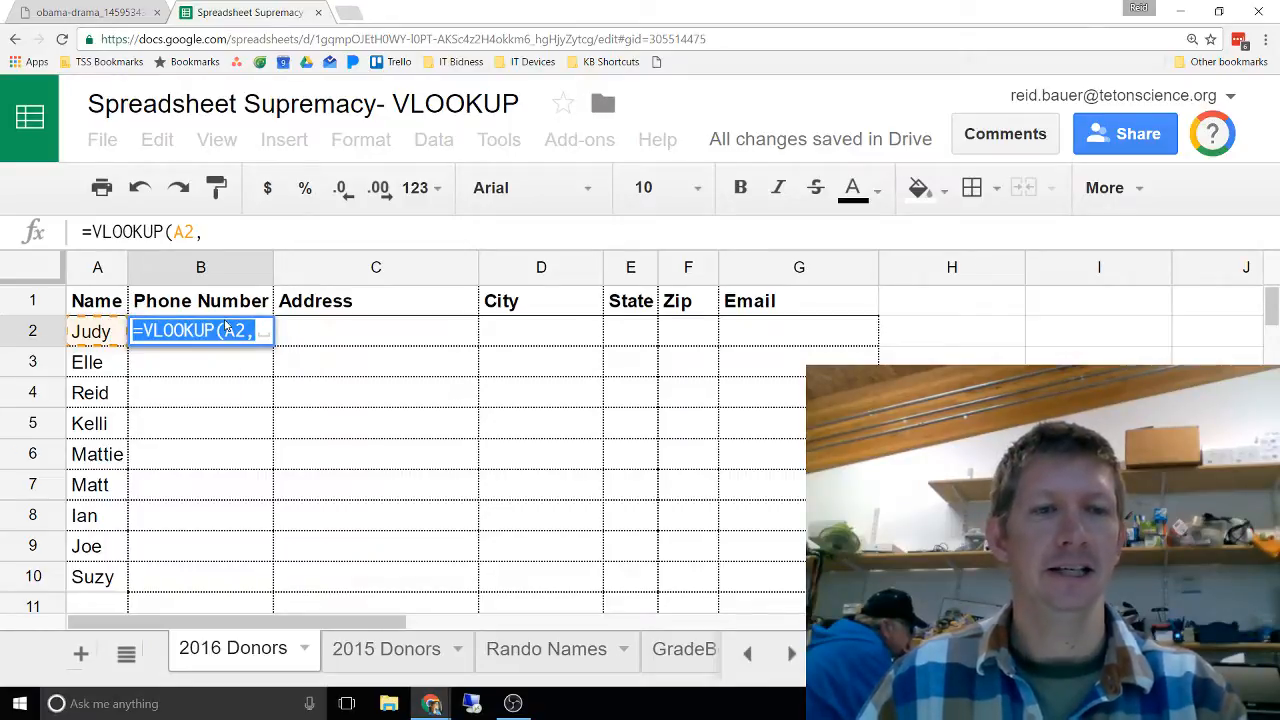
click(242, 328)
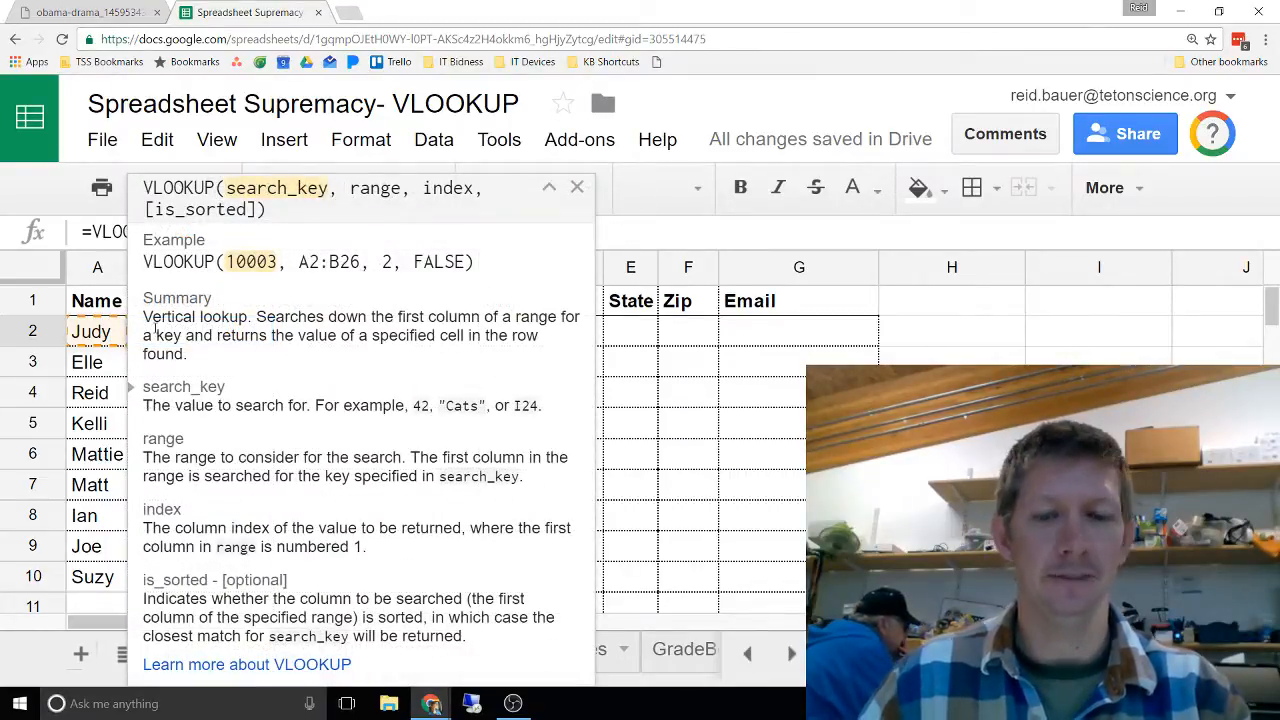
key(ctrl+minus)
key(ctrl+minus)
key(ctrl+minus)
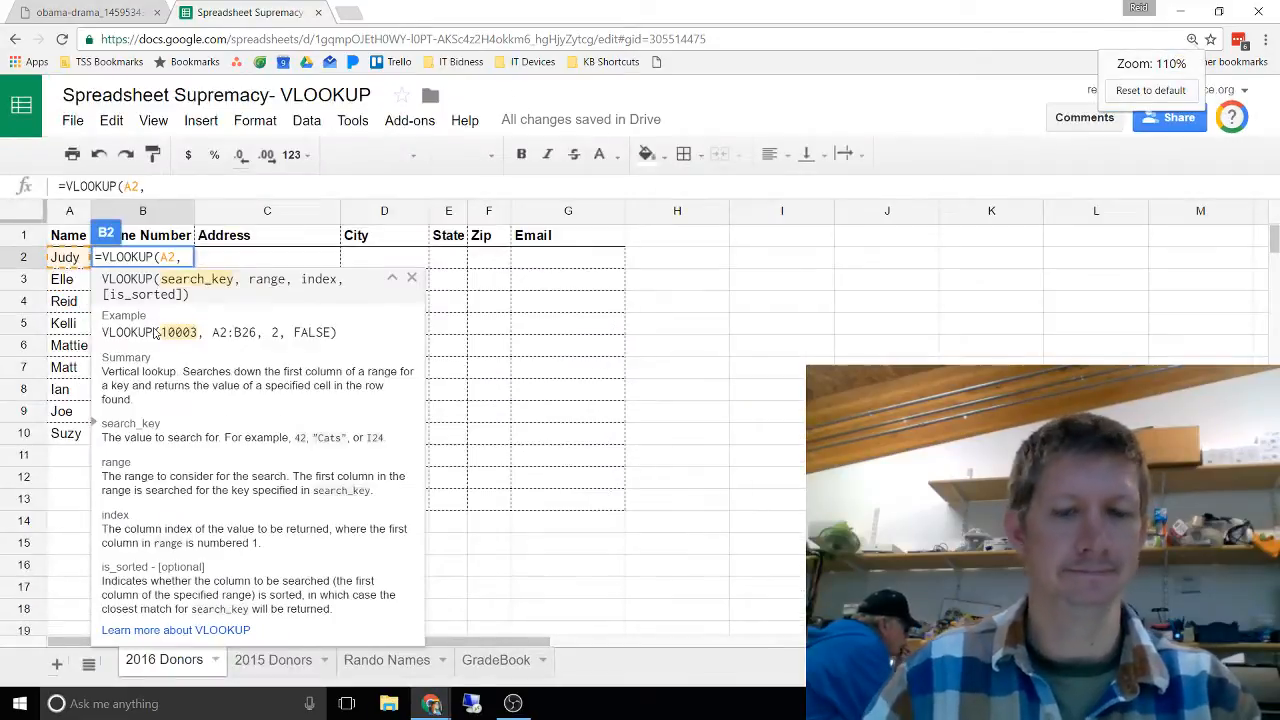
key(ctrl+minus)
key(ctrl+plus)
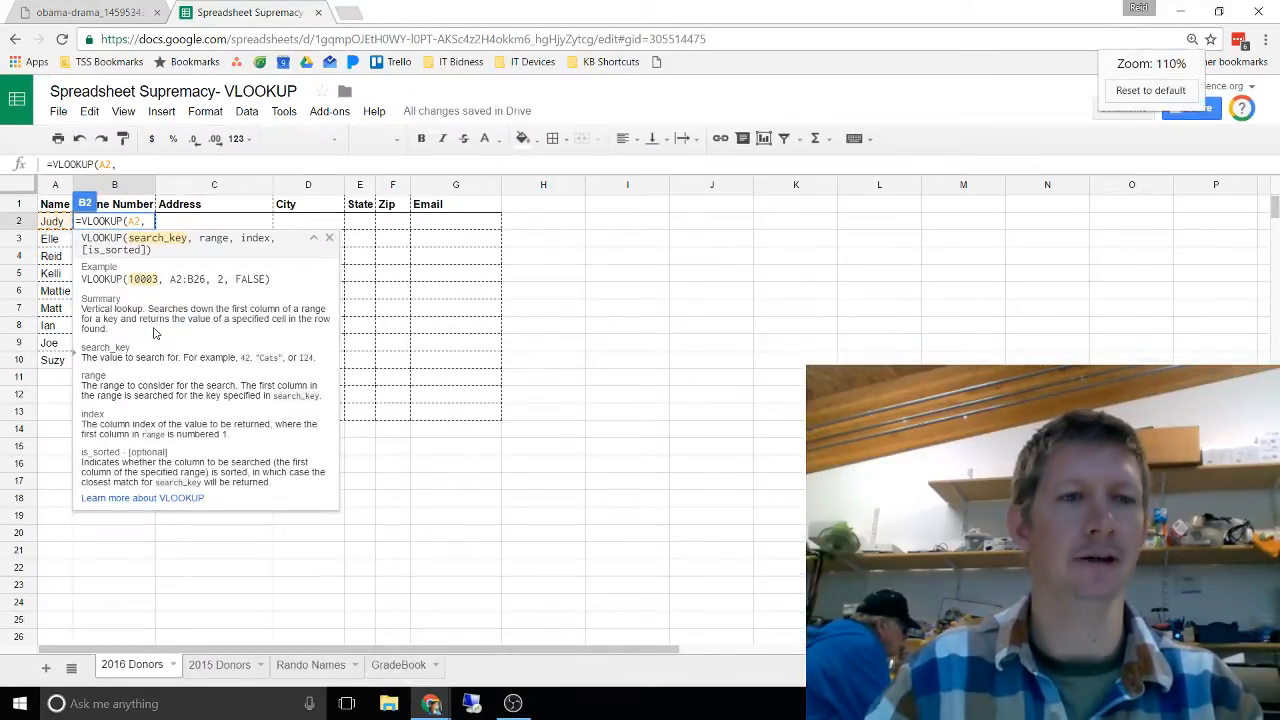
key(ctrl+plus)
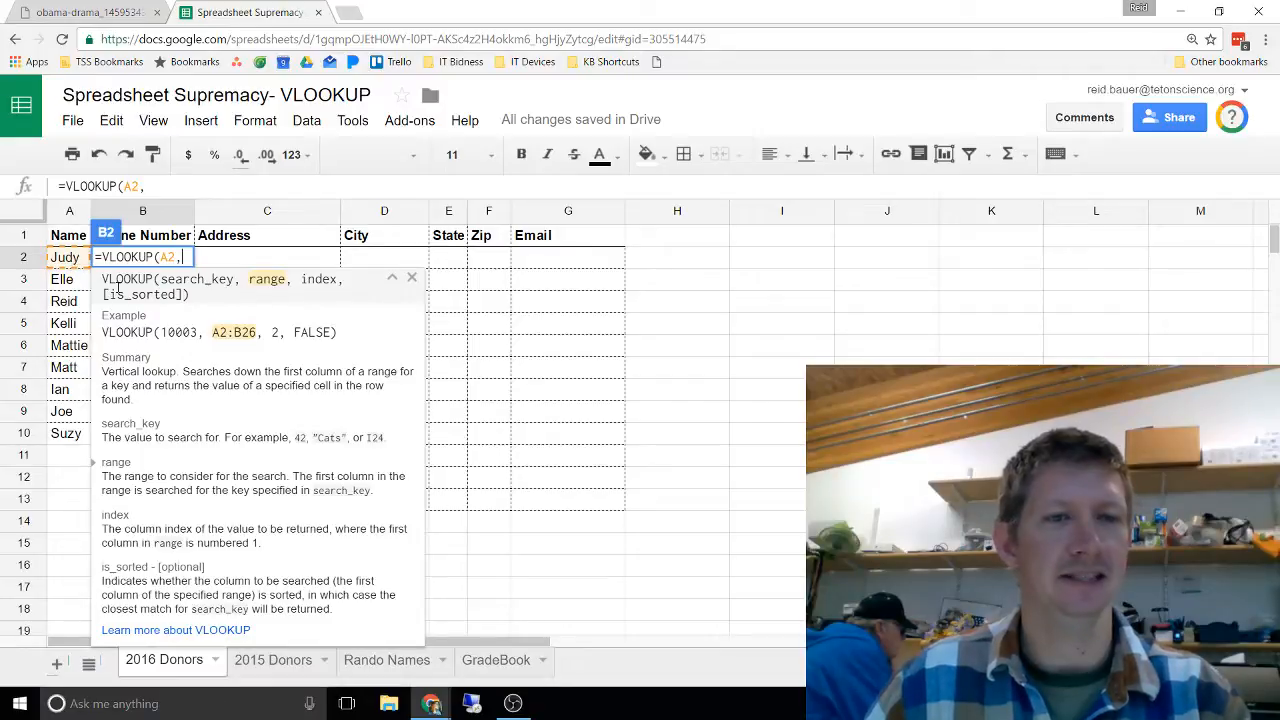
- Try to add the 2015 Donors records as the lookup range of the formula in B2
click(270, 664)
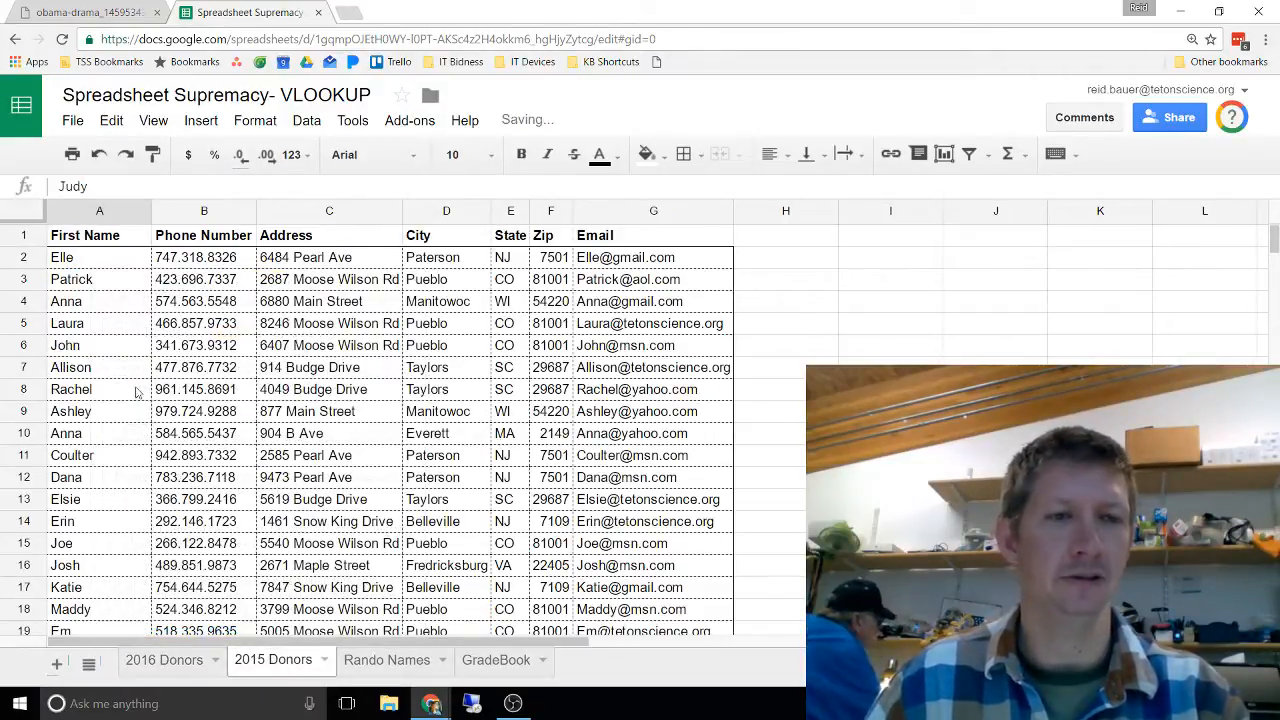
drag(88, 240, 582, 612)
click(172, 662)
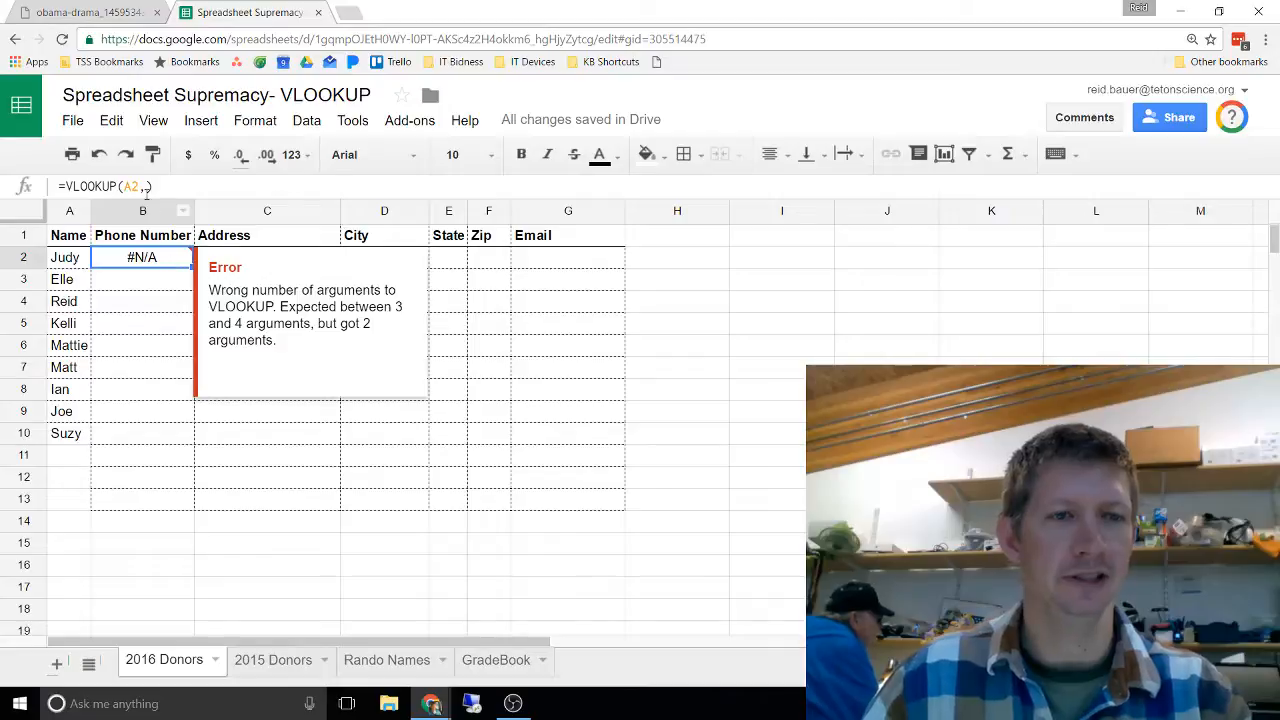
double_click(168, 258)
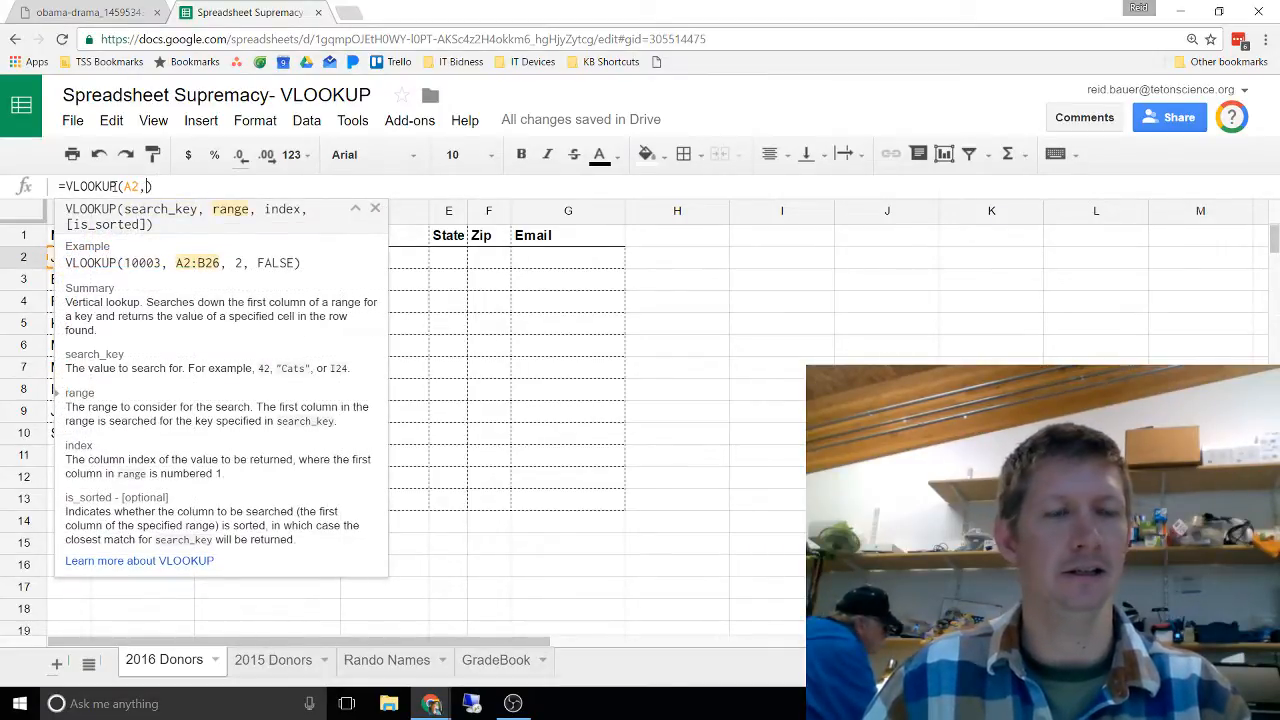
click(265, 658)
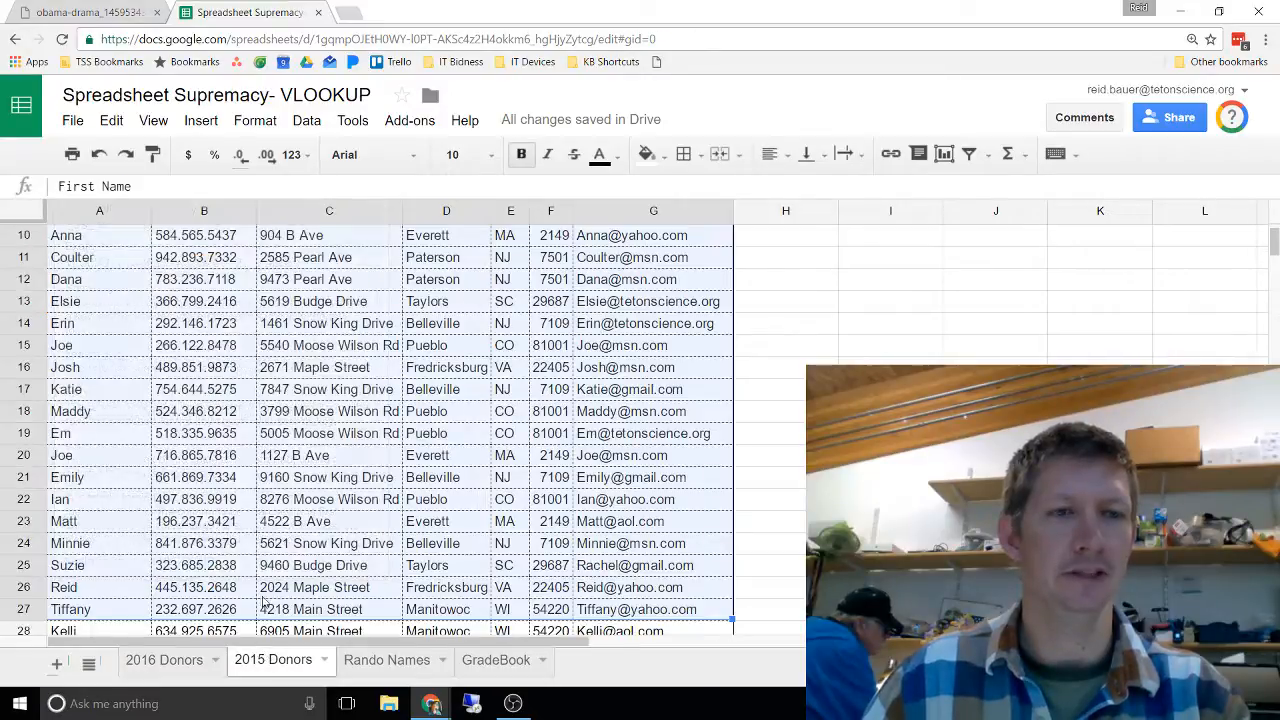
click(164, 660)
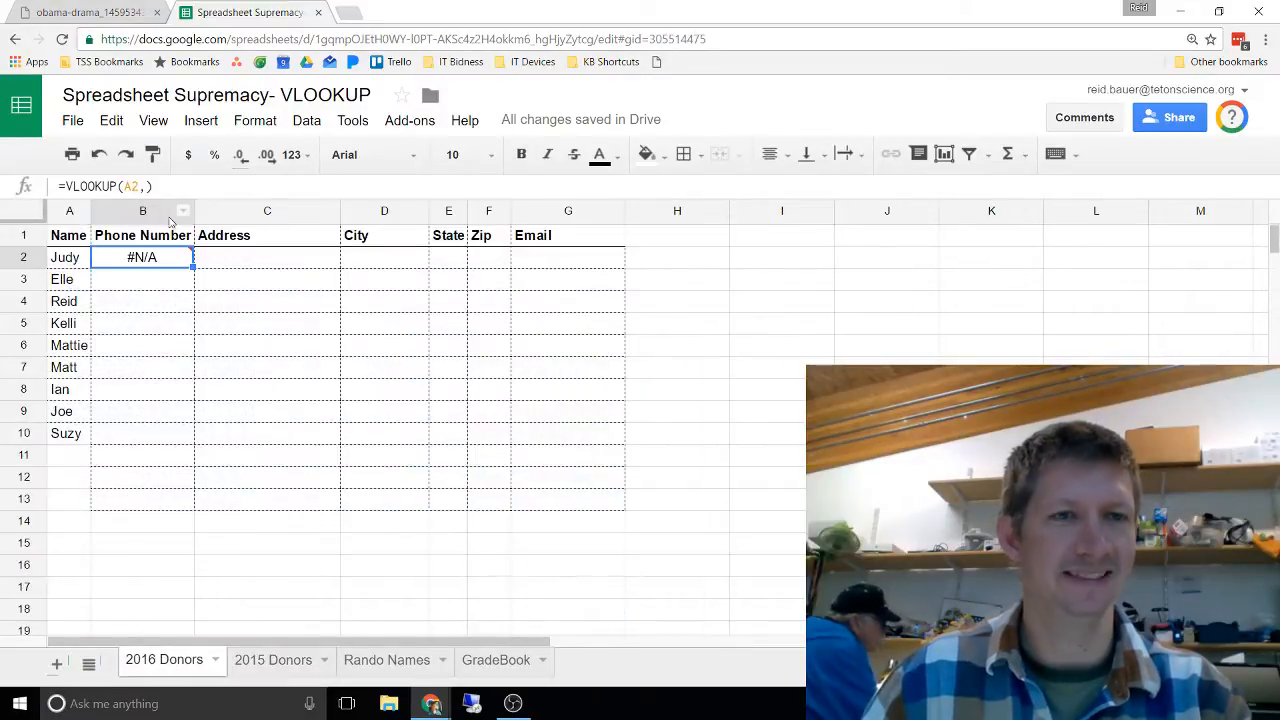
- Reopen the B2 formula without its closing parenthesis and add '2015 Donors'!A1:G30 as the lookup range
click(146, 187)
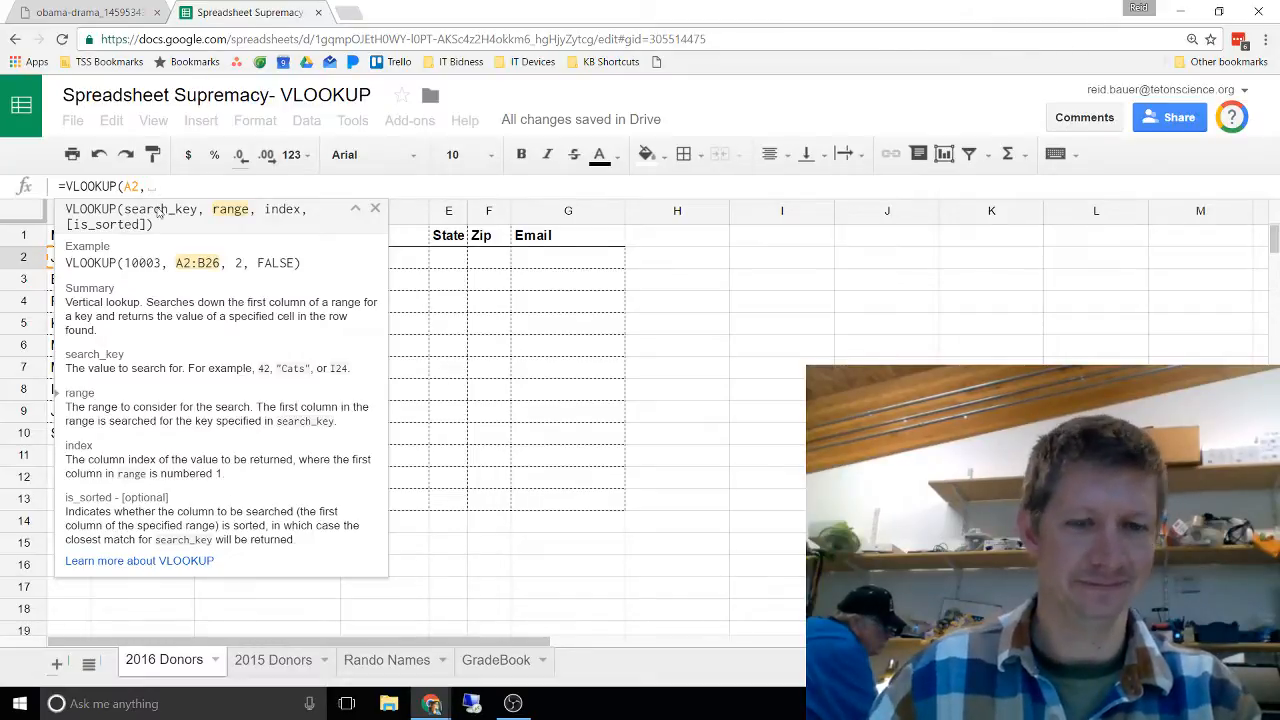
click(268, 668)
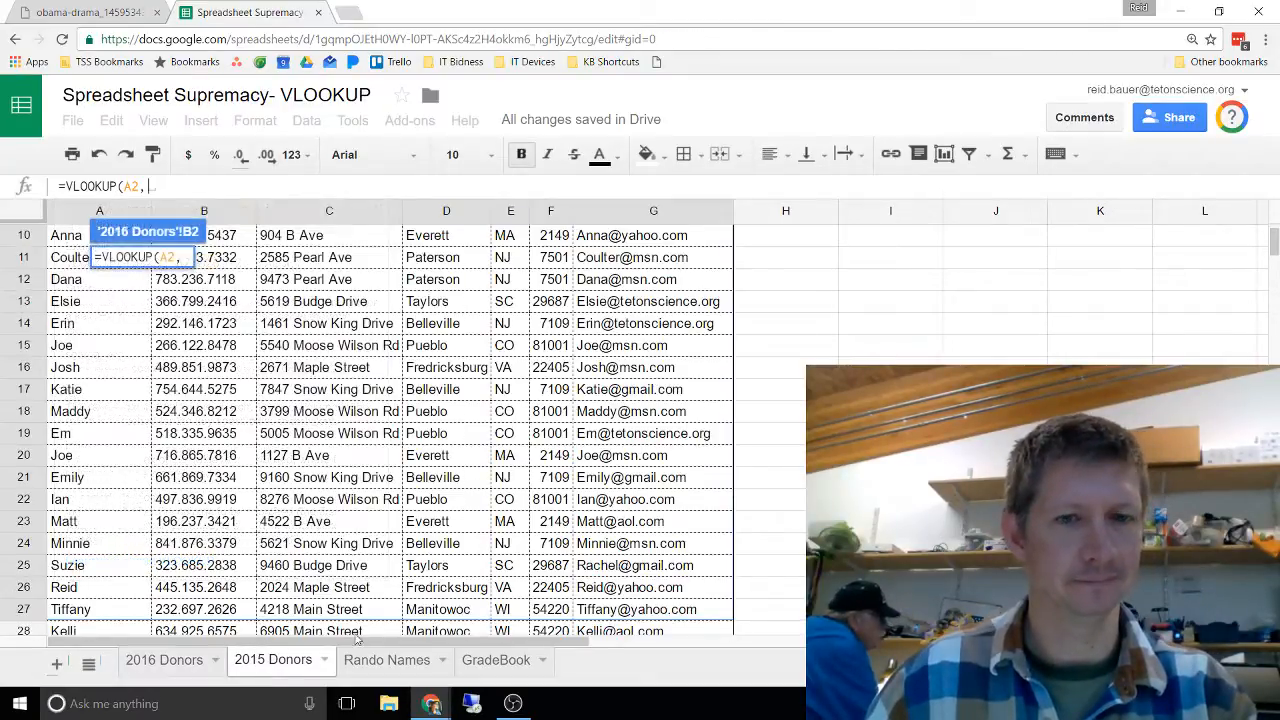
scroll(528, 514, down, 4)
drag(657, 414, 60, 236)
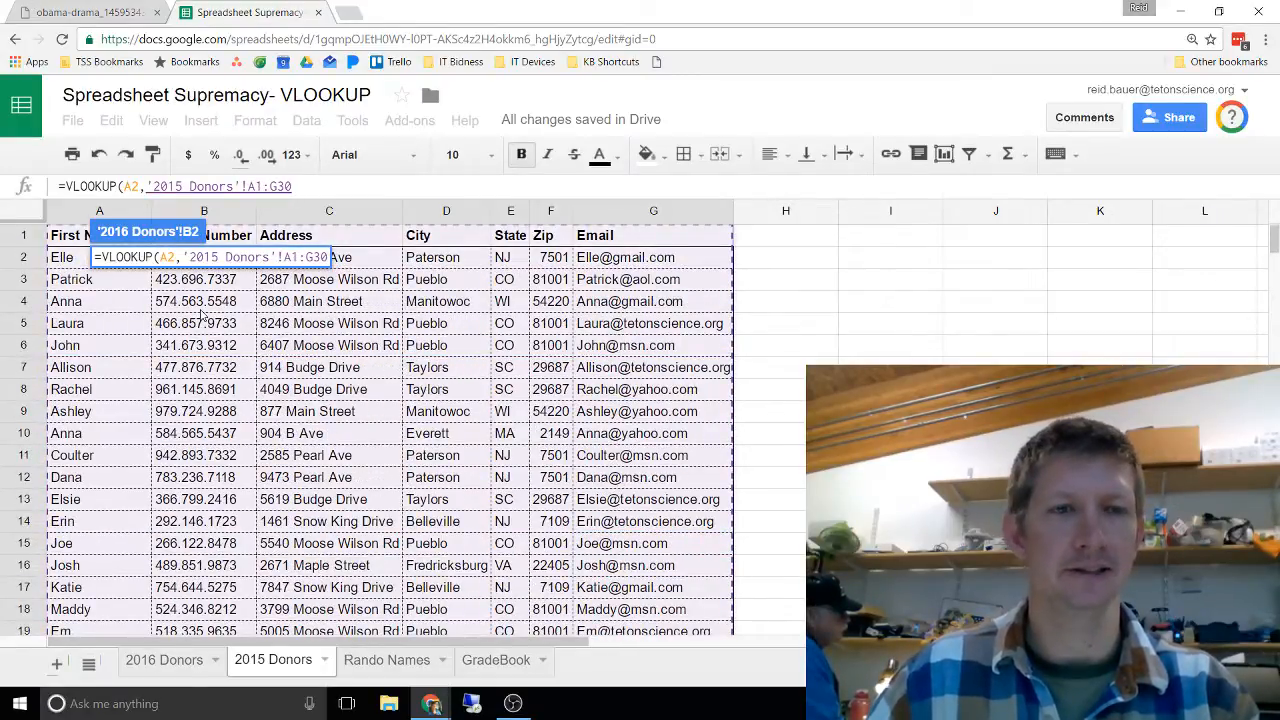
text(,)
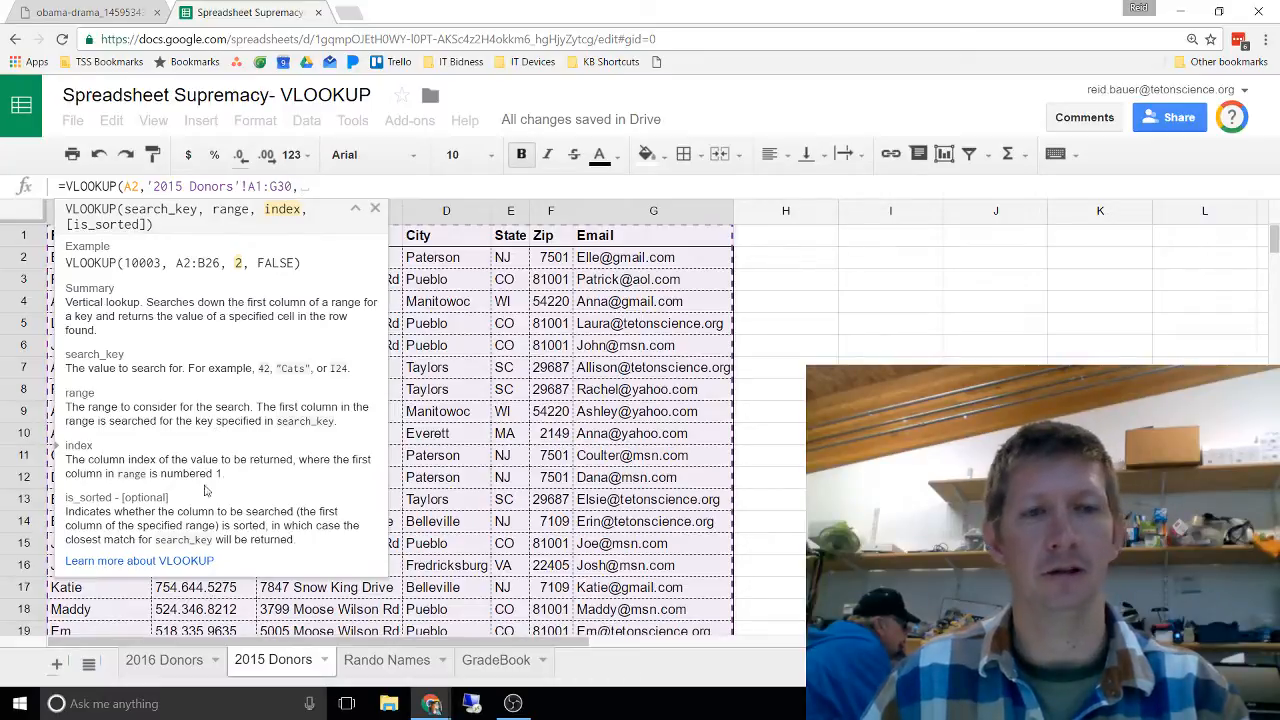
- Set the formula's column index to 2 in place of a cell reference, so it returns the phone number
click(450, 264)
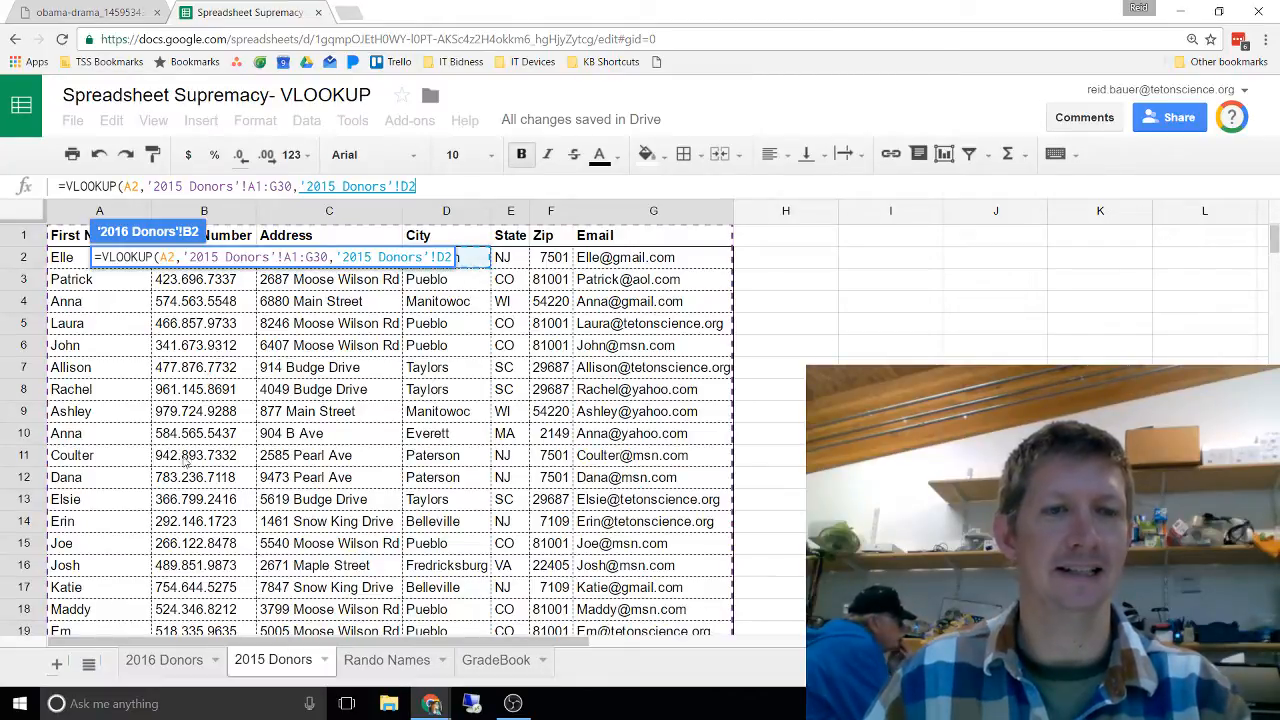
drag(432, 183, 298, 186)
text(2,)
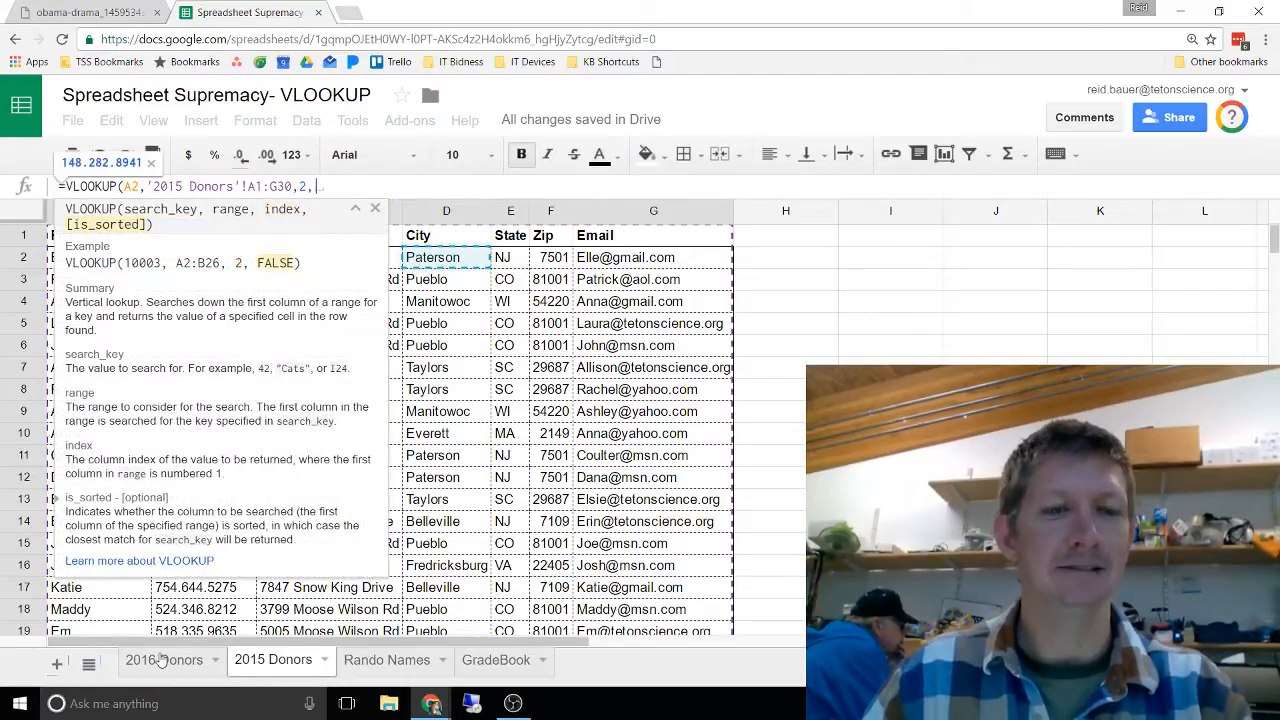
- Set the is_sorted argument to FALSE and complete the VLOOKUP formula in B2 of the 2016 Donors sheet
click(188, 665)
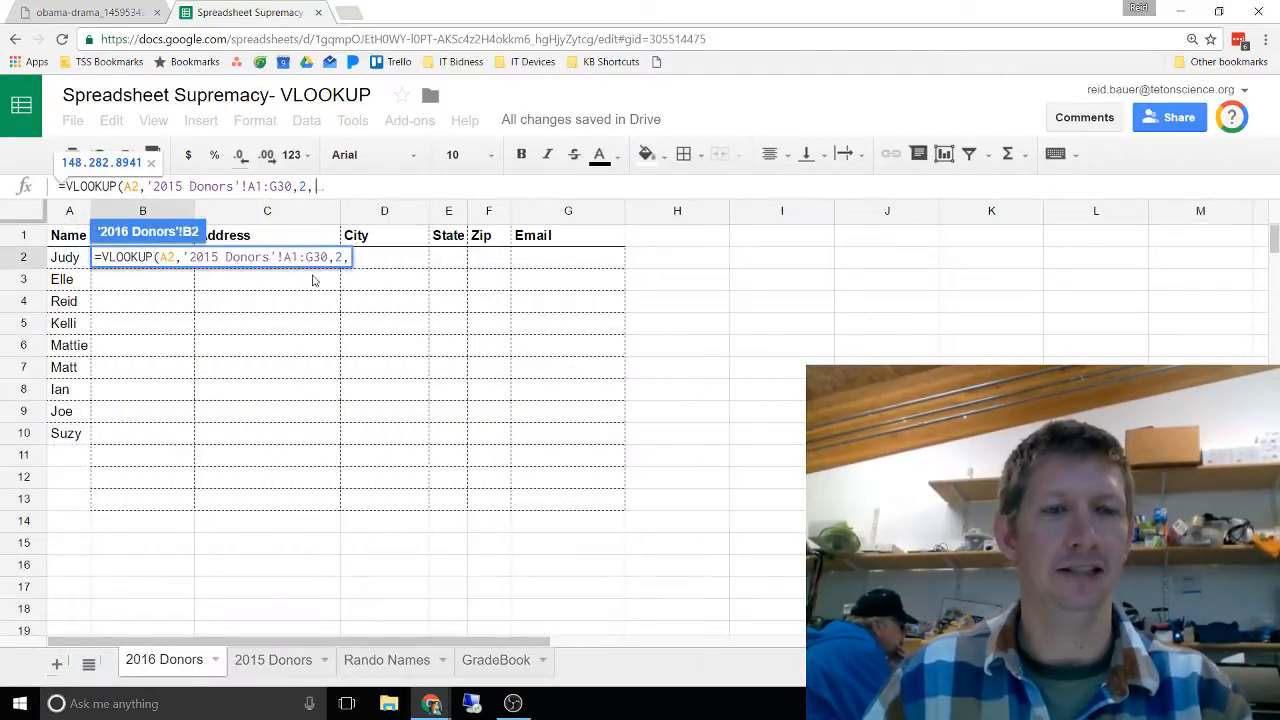
click(321, 186)
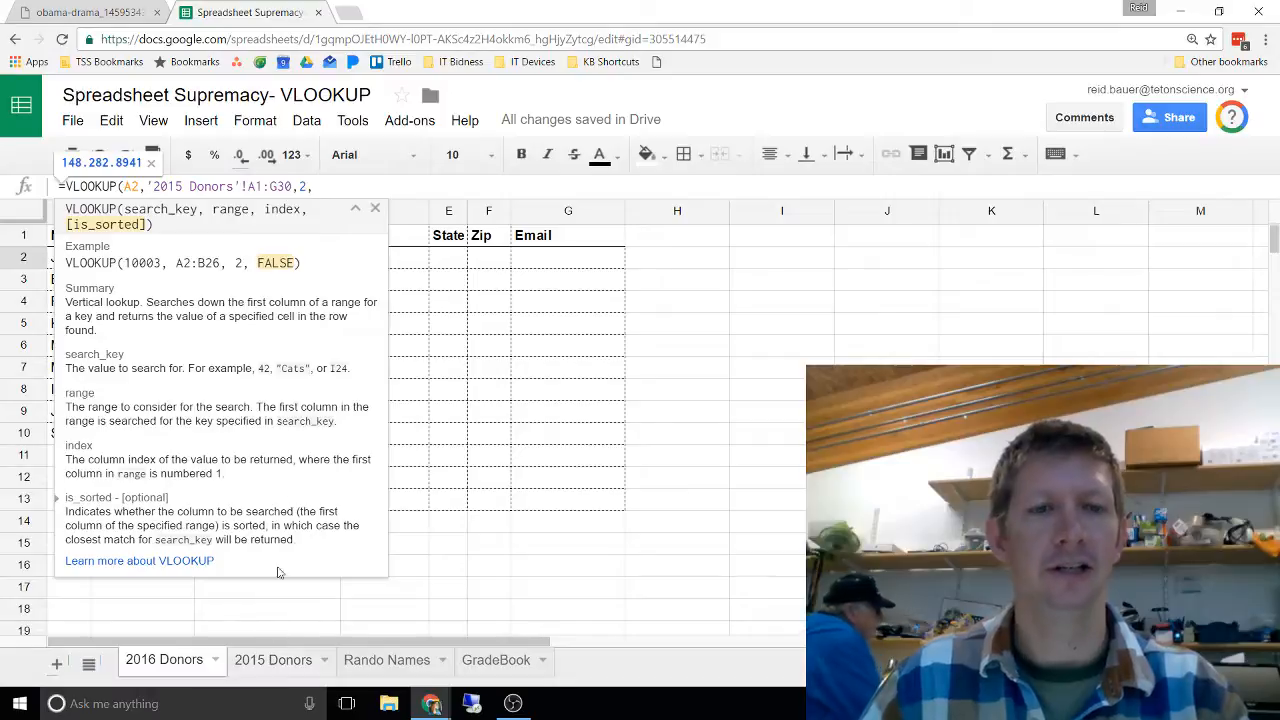
text(FL)
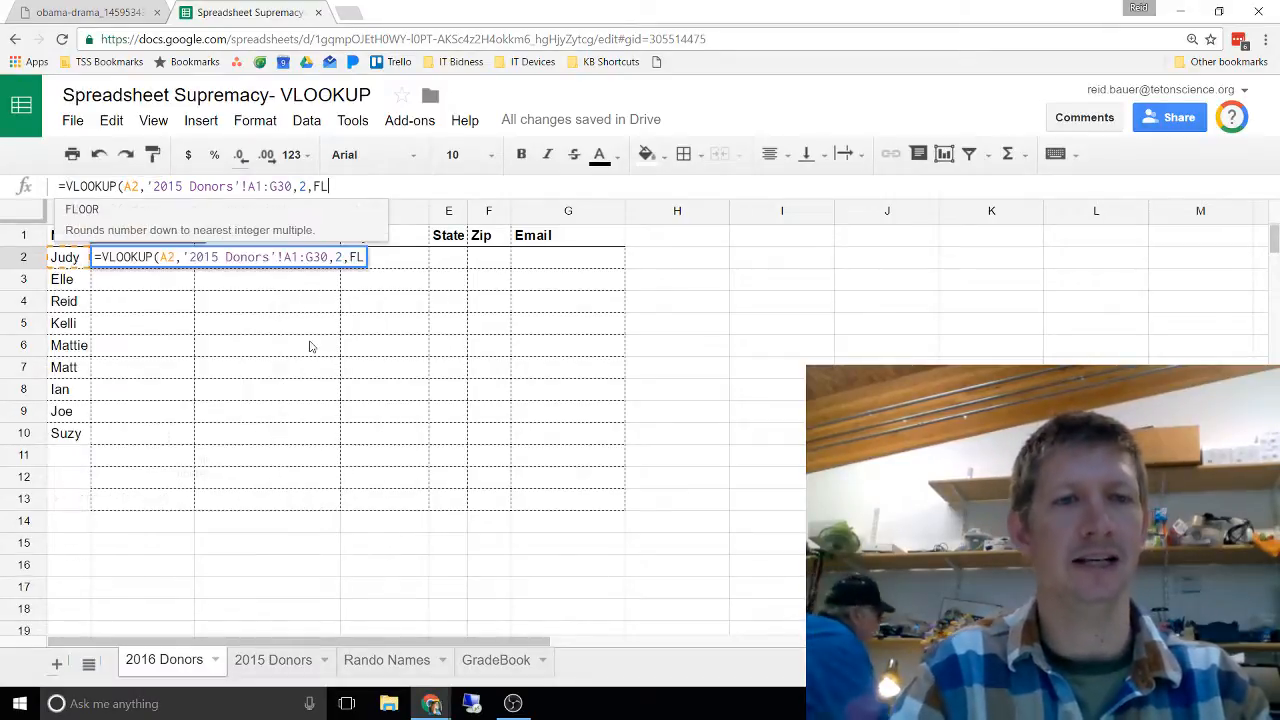
key(BackSpace)
text(ALSE)
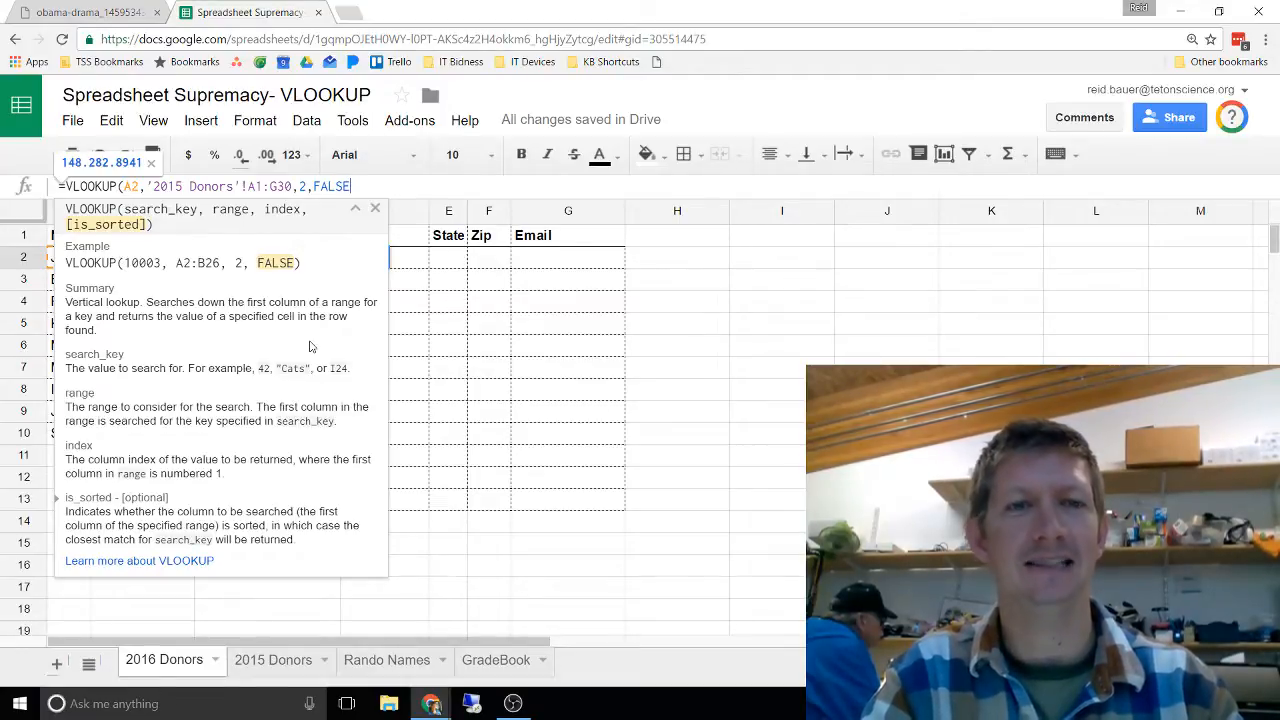
text())
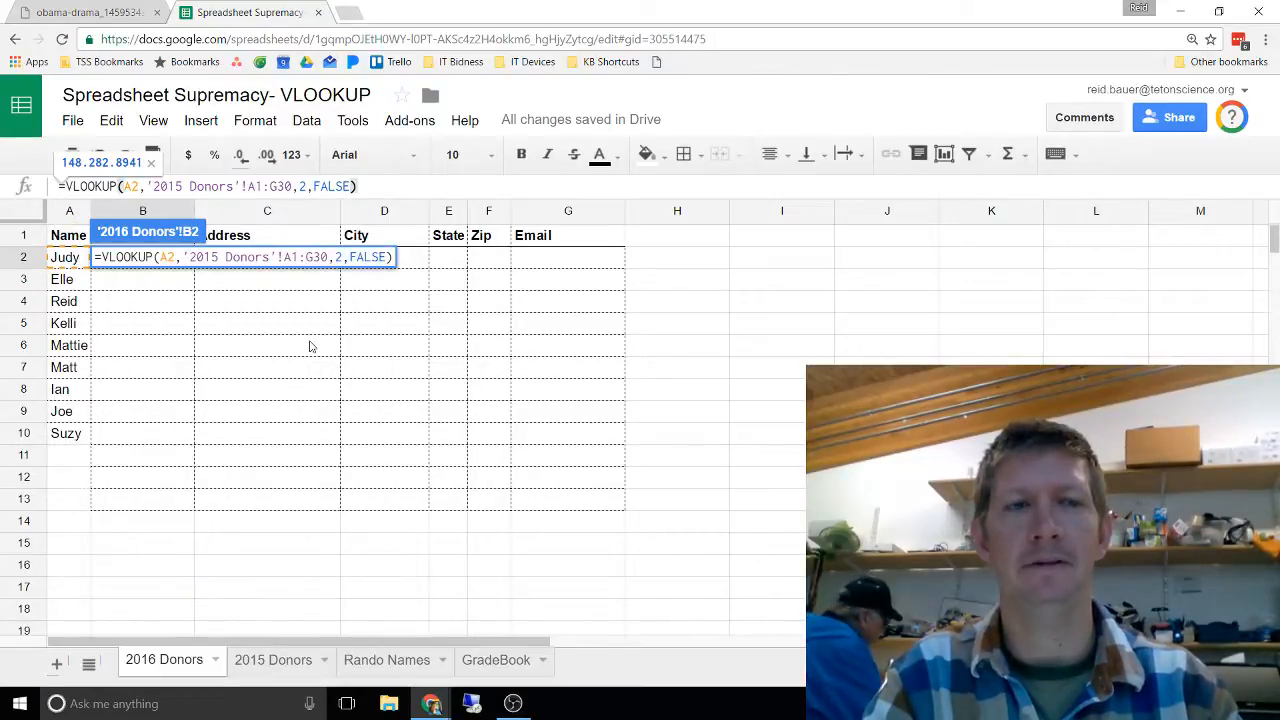
key(Return)
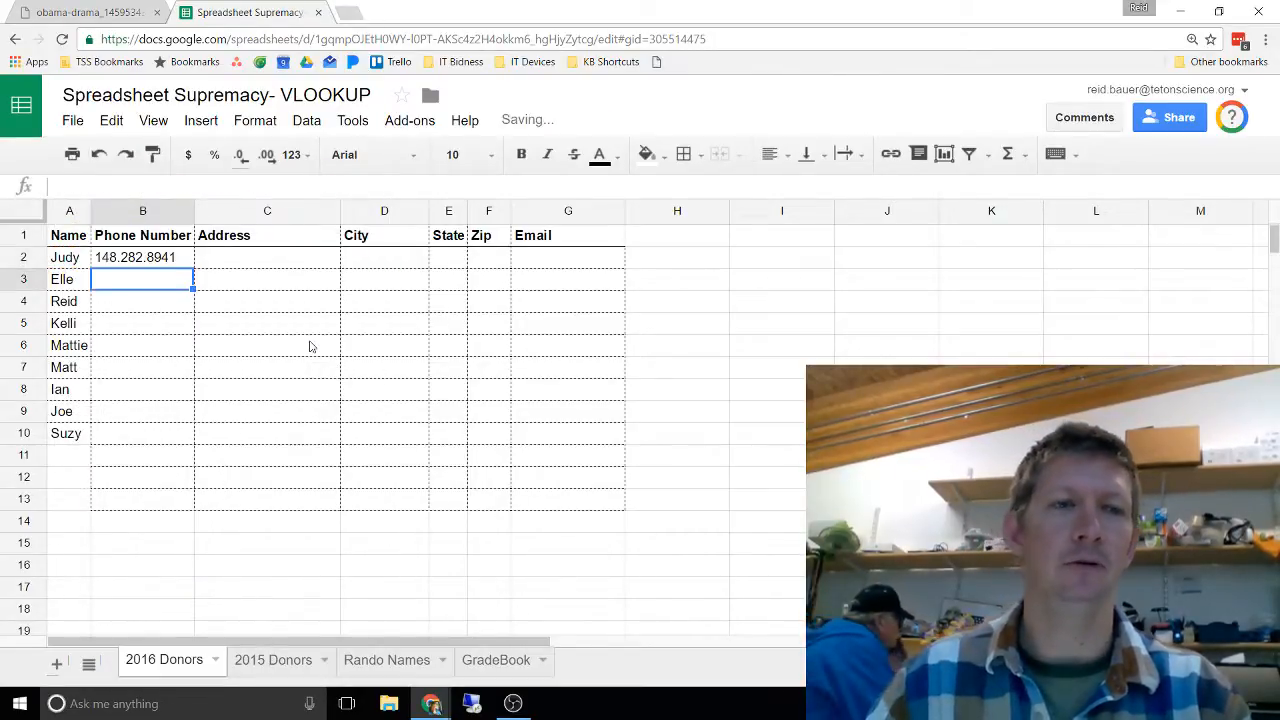
- Check the phone number returned in B2 against the same donor's record on the 2015 Donors sheet
key(Up)
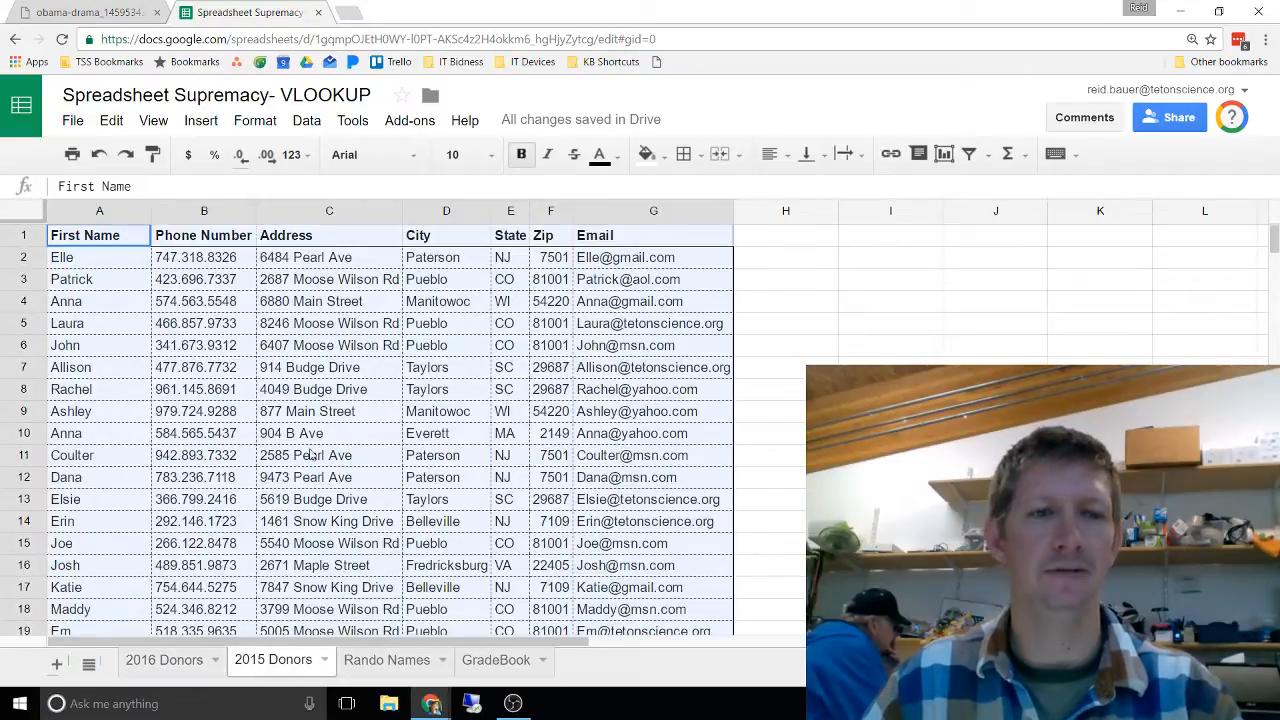
click(115, 265)
scroll(116, 295, down, 5)
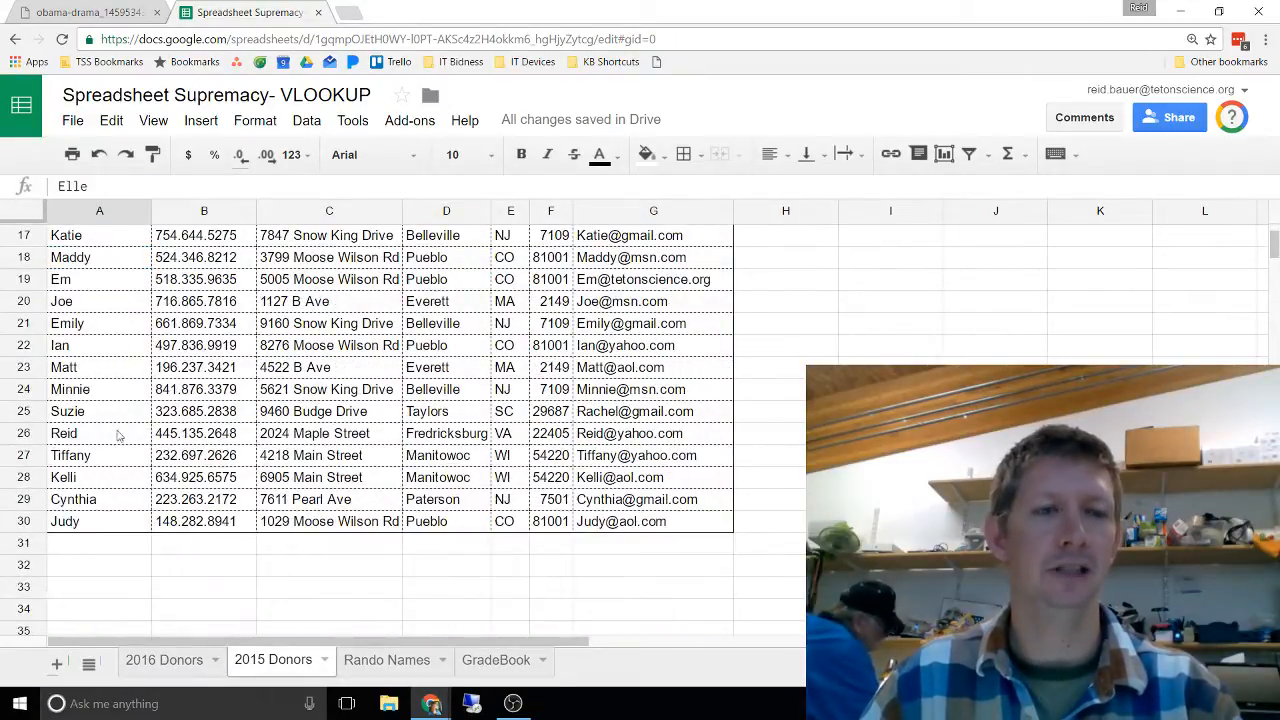
click(103, 524)
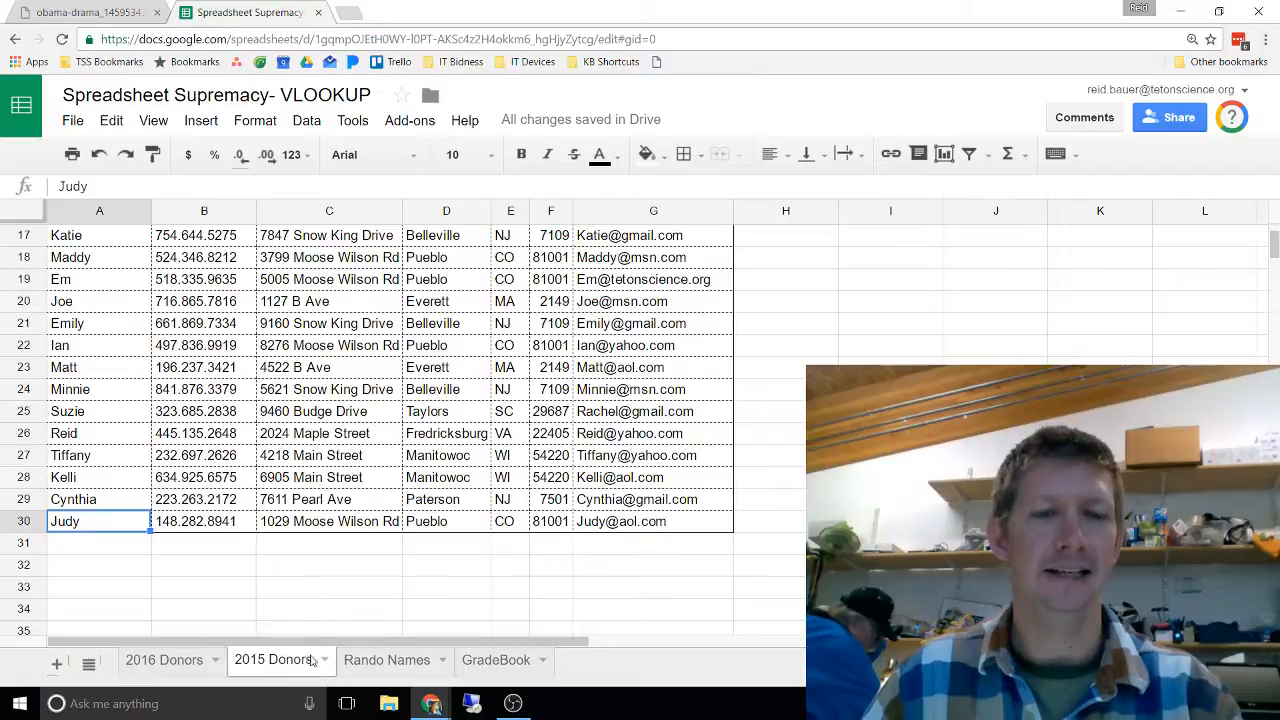
click(164, 660)
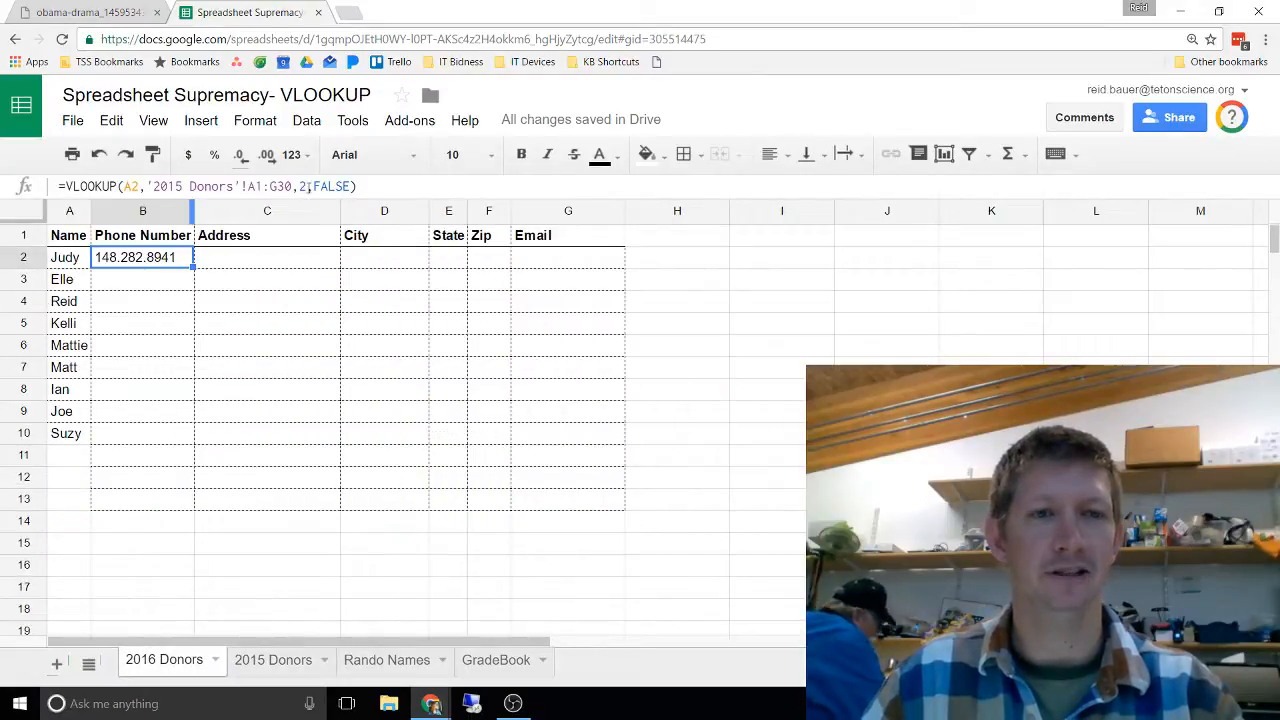
click(260, 659)
click(203, 530)
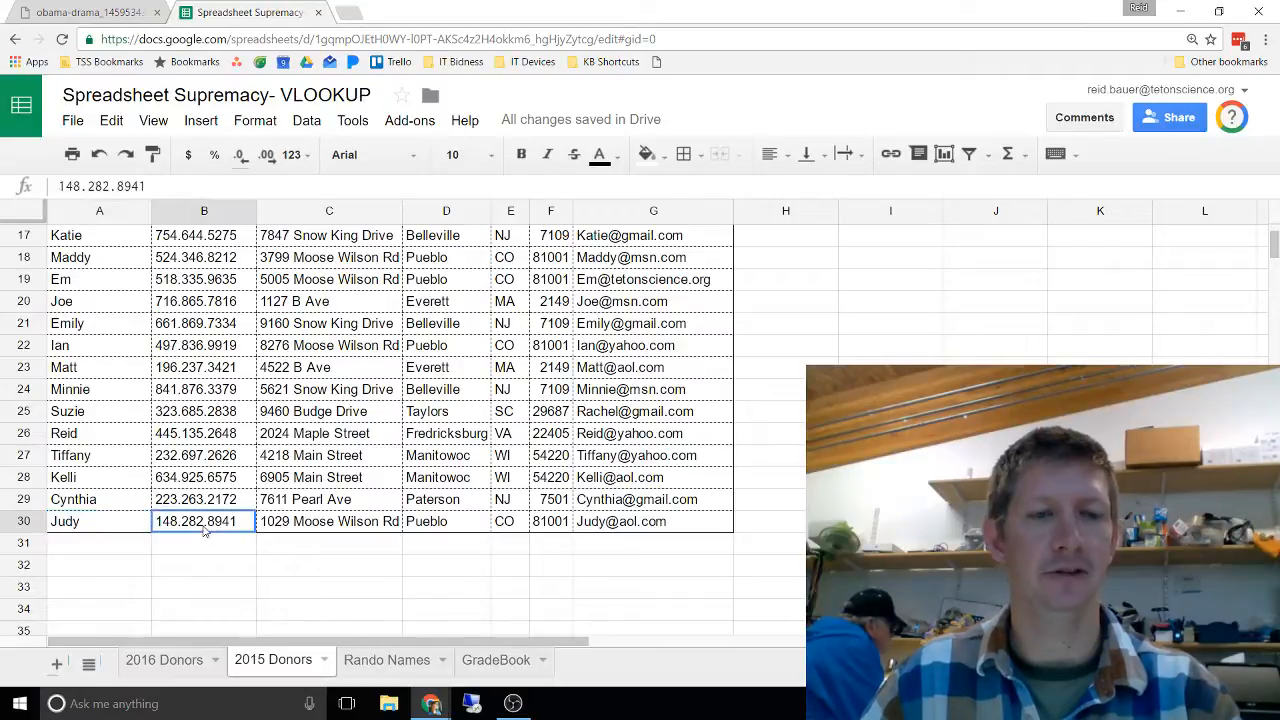
click(142, 663)
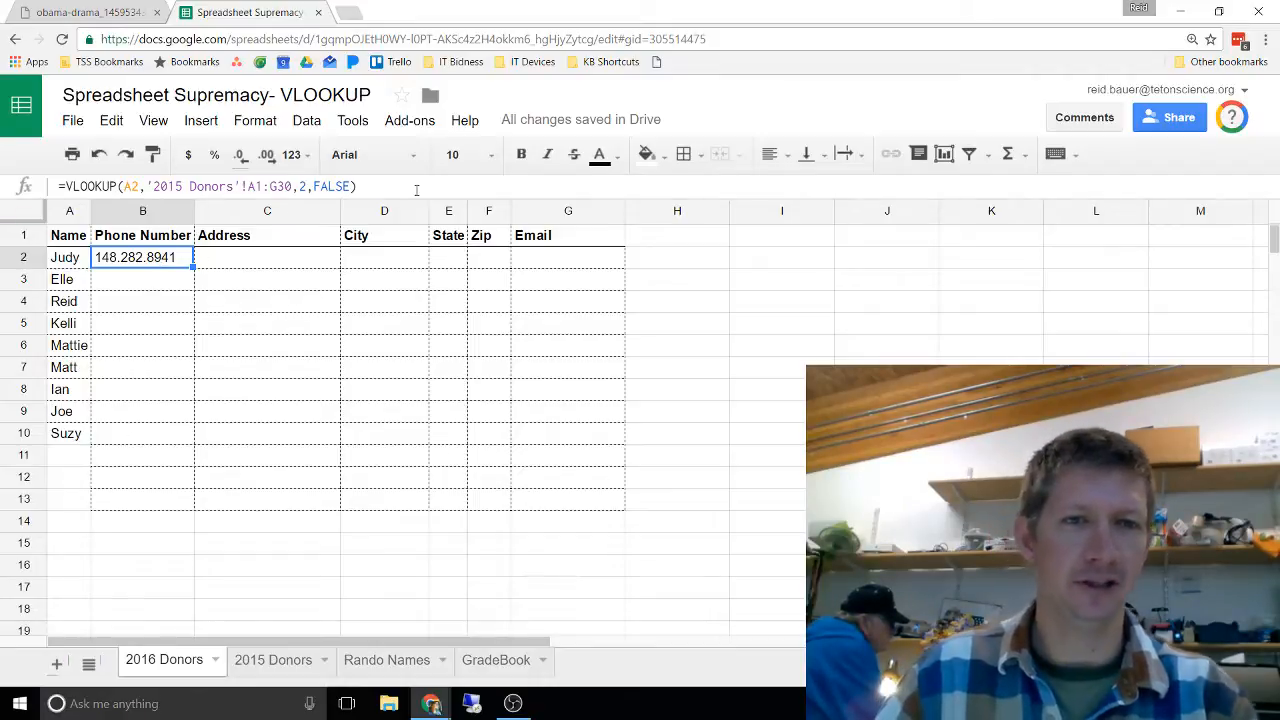
- Try to paste the text of the B2 VLOOKUP formula across the range B2:G10
drag(416, 190, 90, 187)
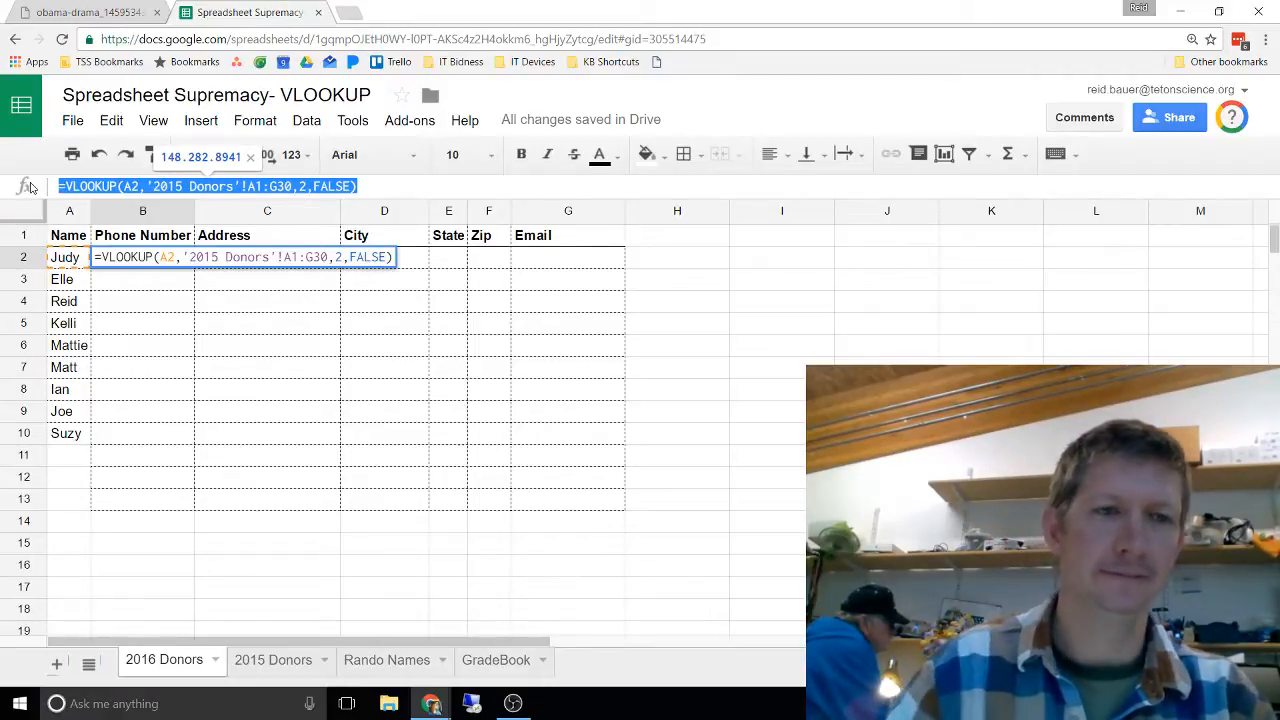
key(Return)
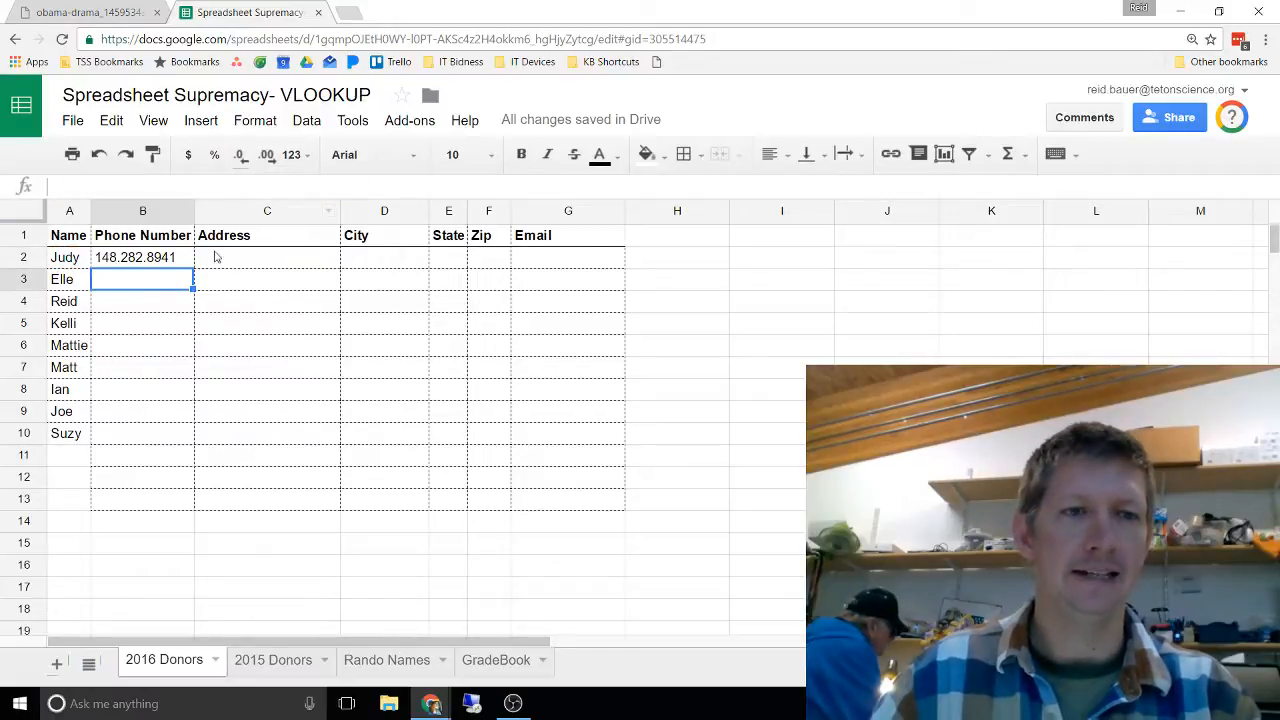
click(160, 257)
shift+click(552, 438)
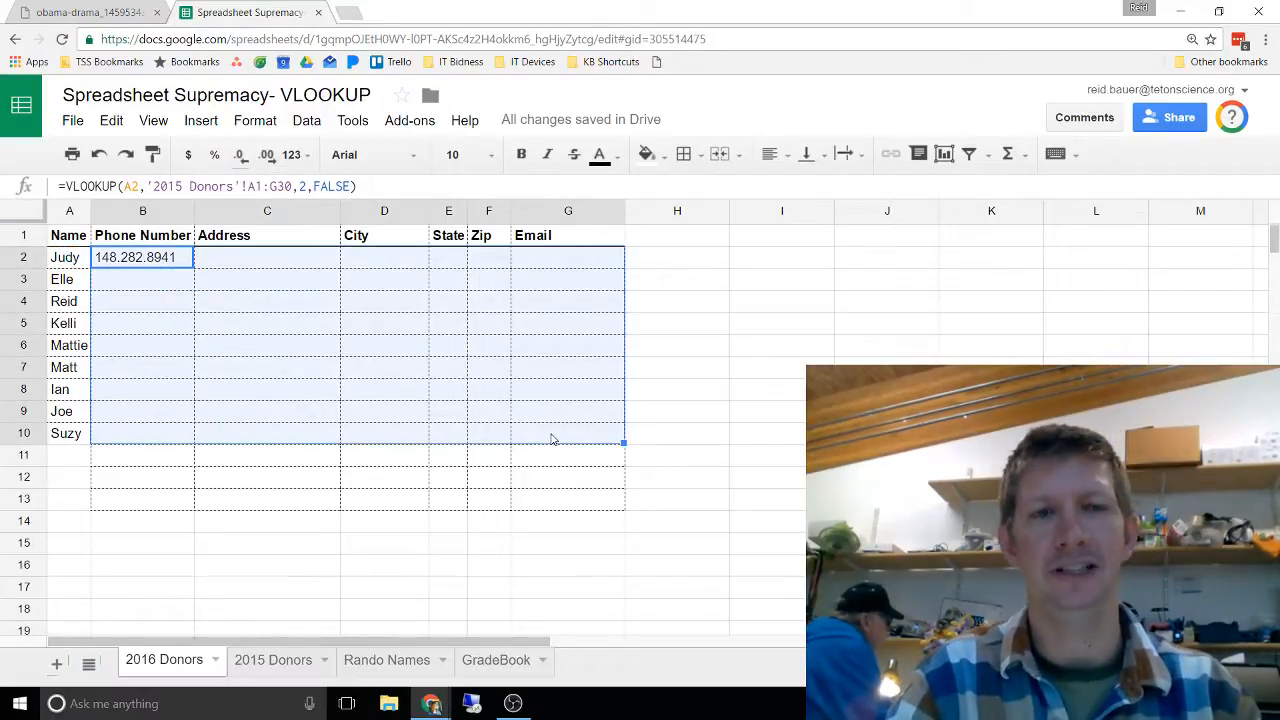
key(ctrl+v)
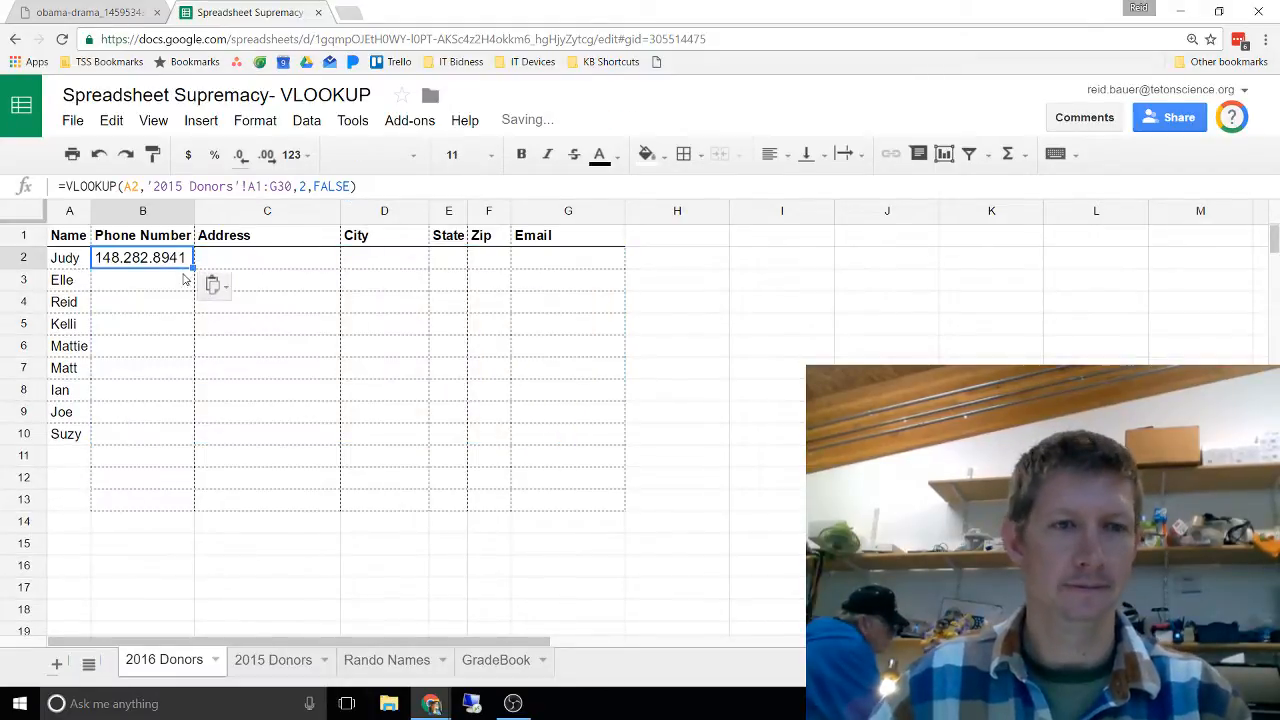
shift+click(545, 439)
right_click(543, 437)
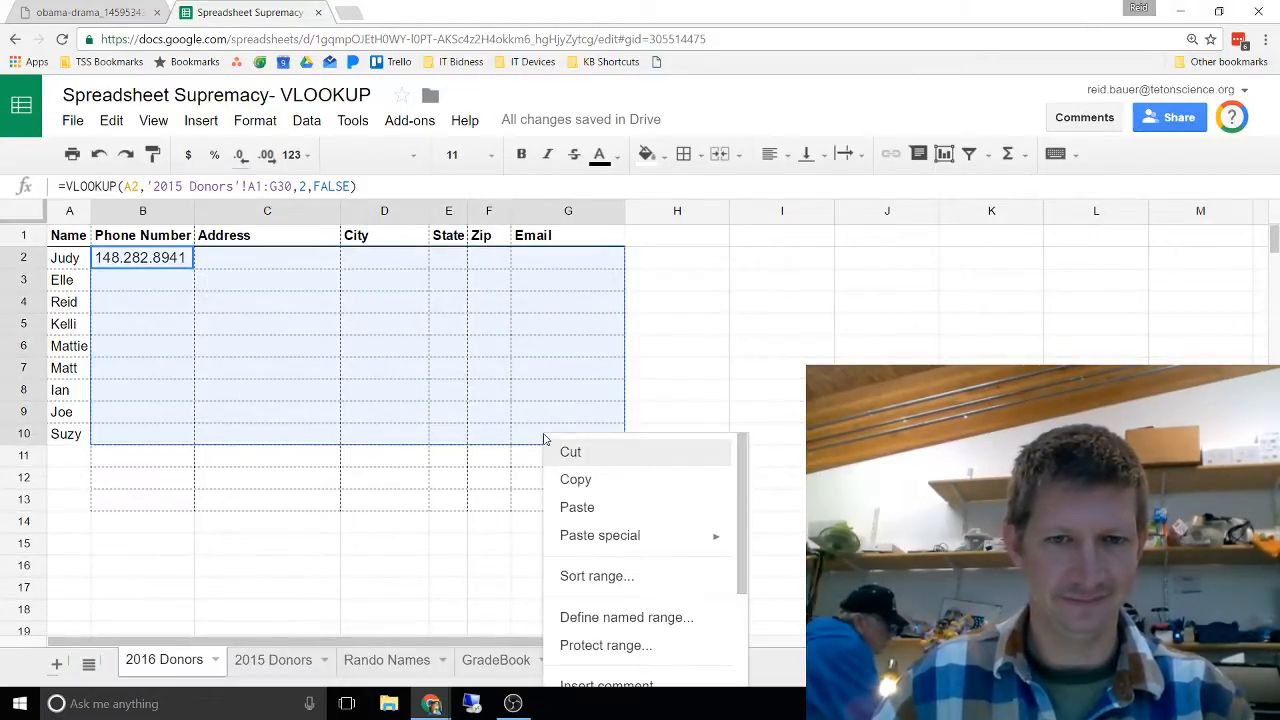
click(581, 512)
click(302, 390)
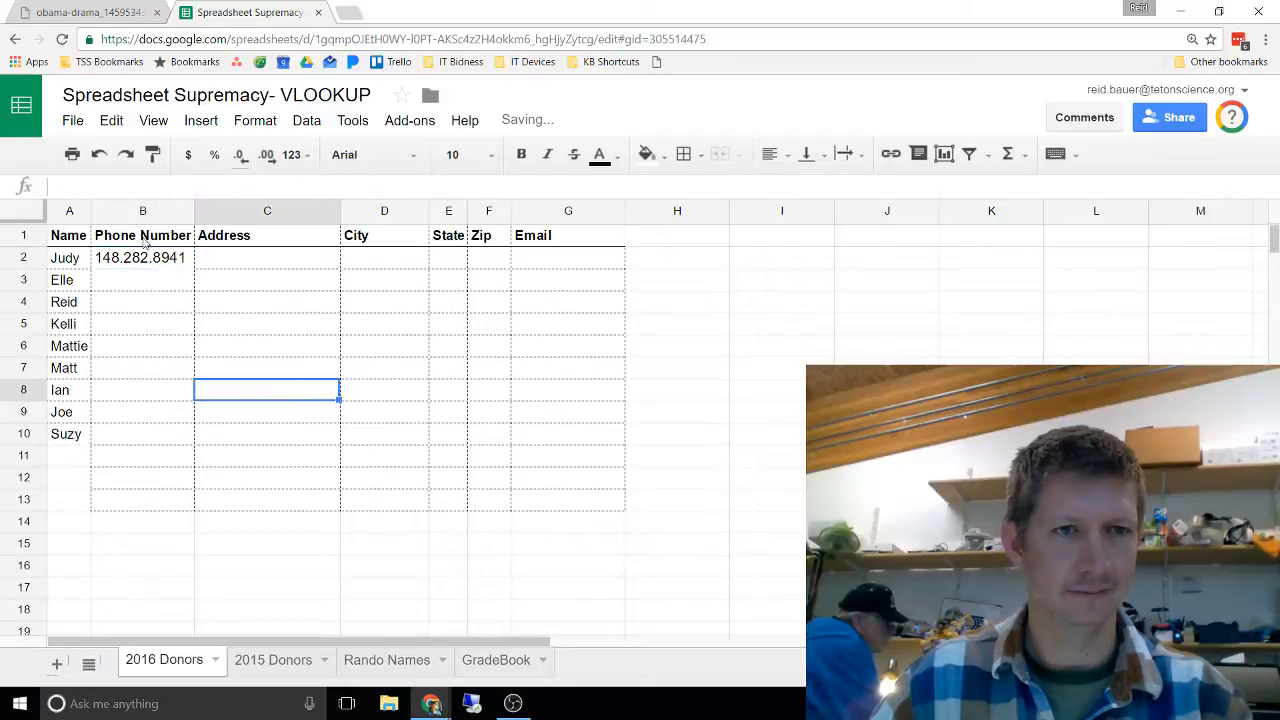
- Copy cell B2 itself across B2:G10 so the VLOOKUP formula goes into every donor's contact fields
click(145, 258)
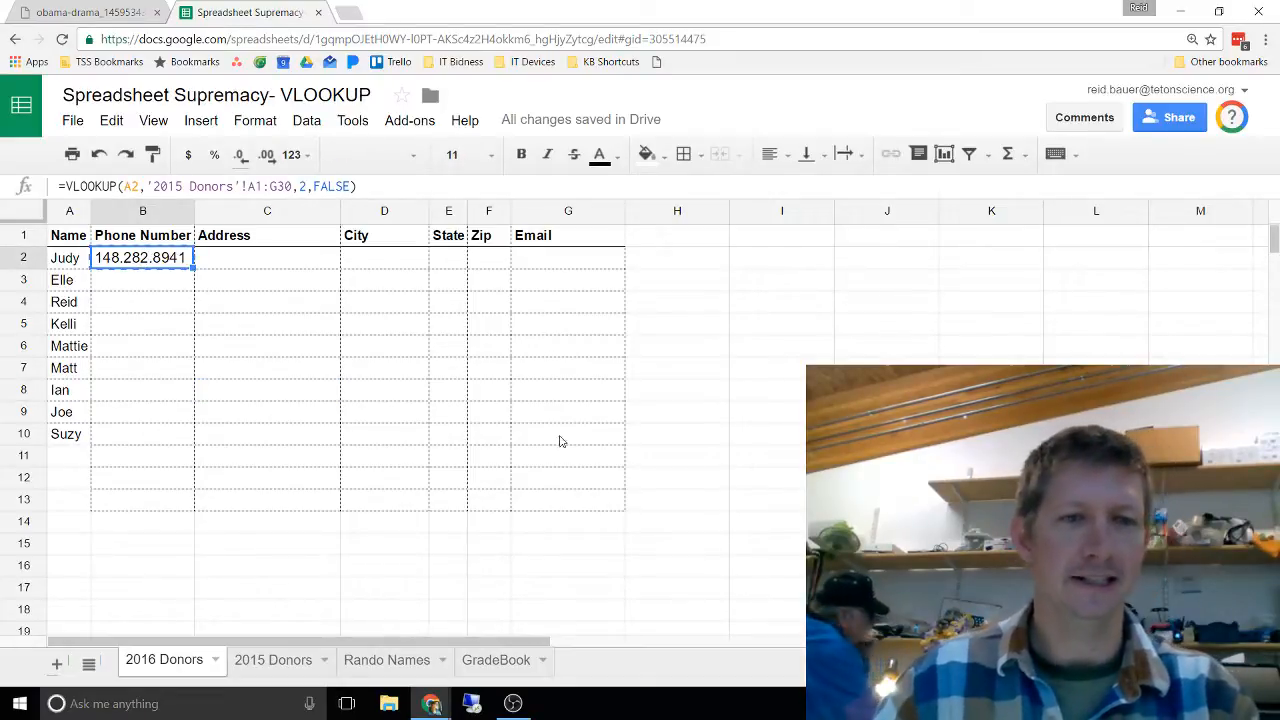
shift+click(562, 441)
key(ctrl+v)
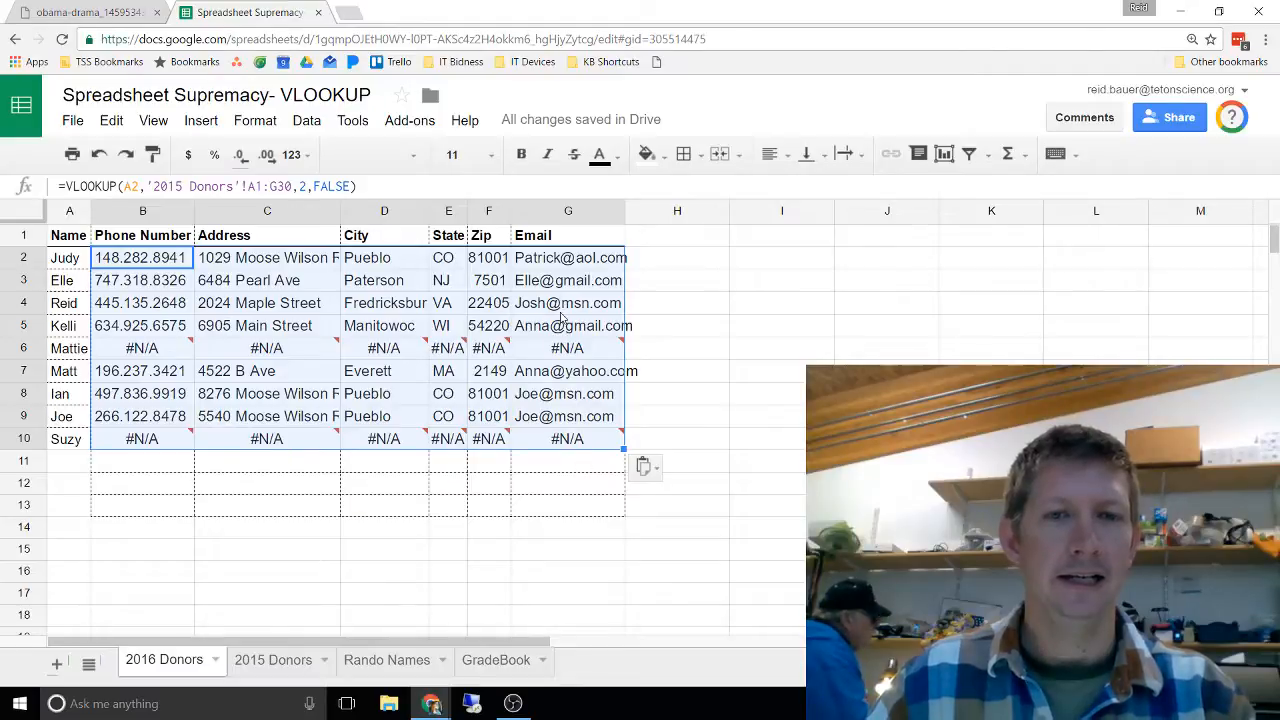
text(a)
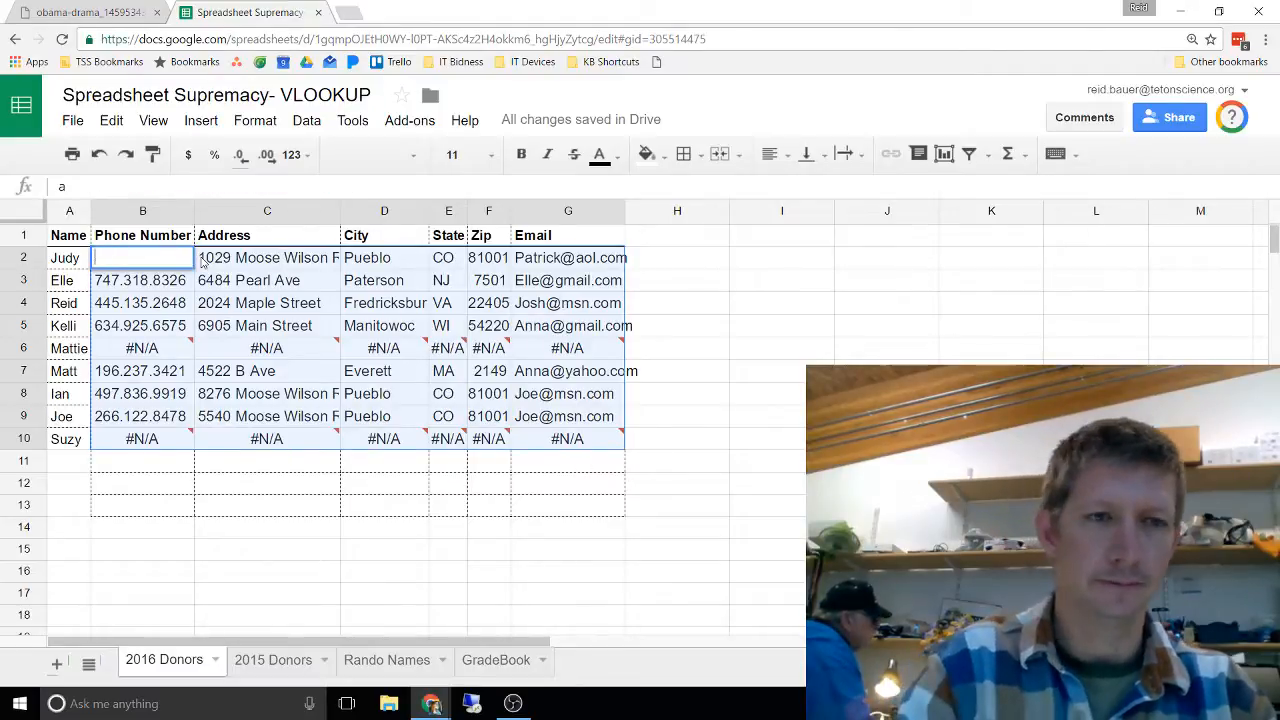
key(ctrl+z)
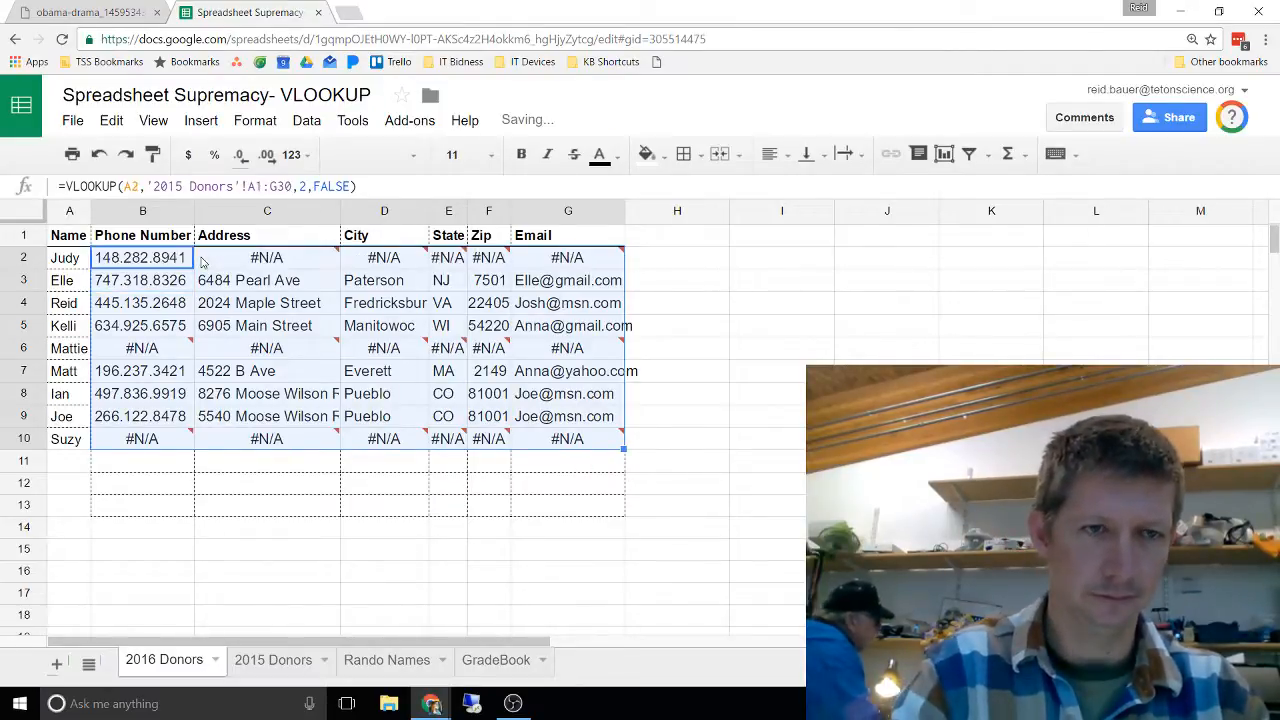
- Examine the cell references in the pasted formulas in C2 and G6, and undo the paste into B2:G10
click(237, 262)
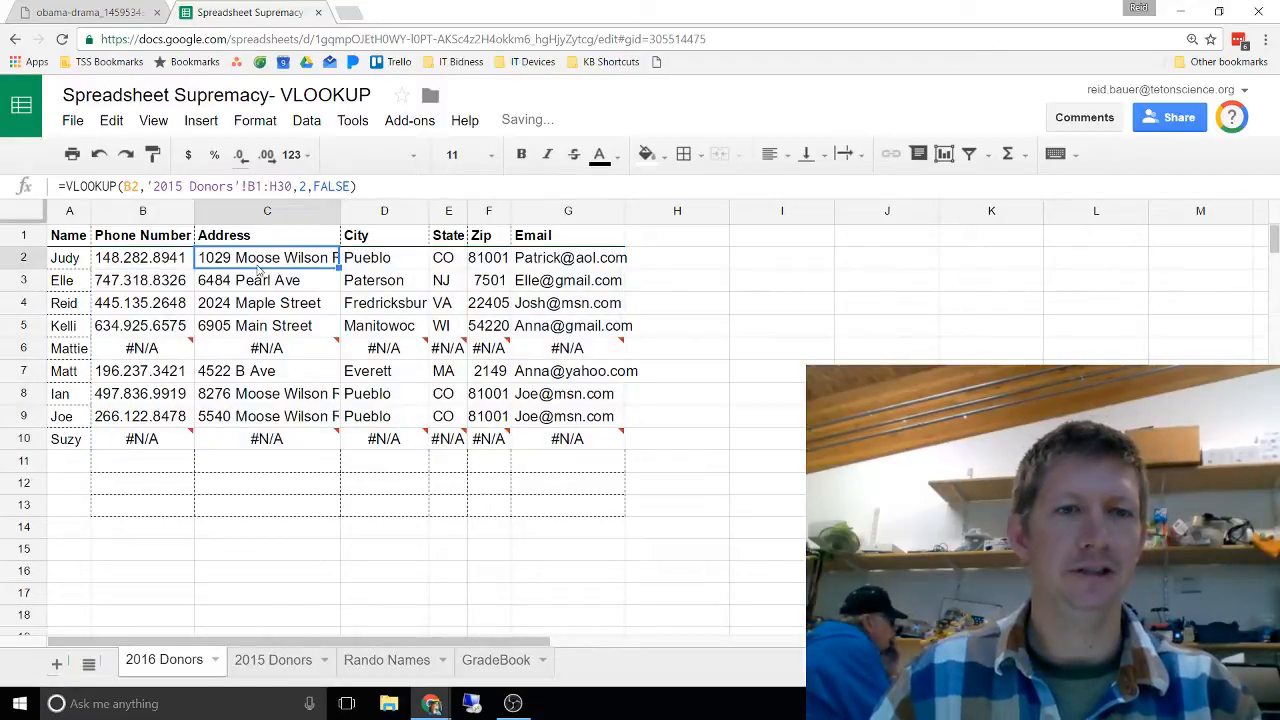
click(270, 334)
mouse_move(568, 447)
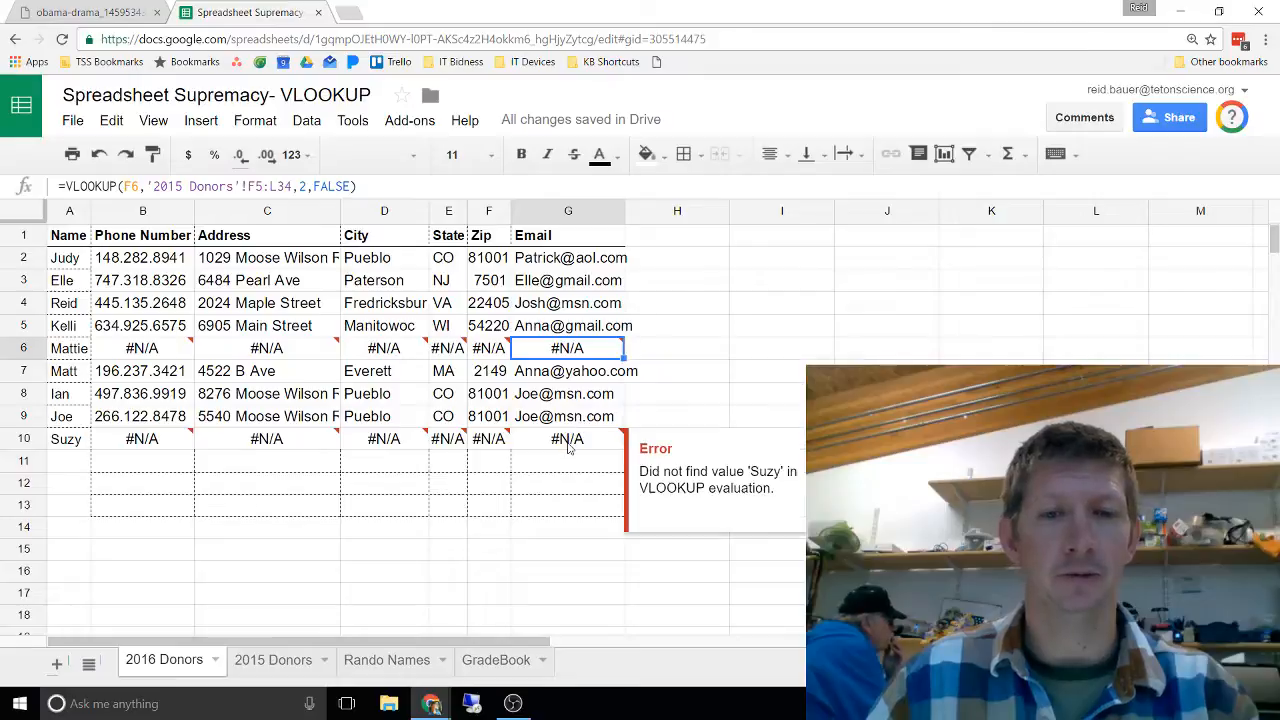
click(152, 262)
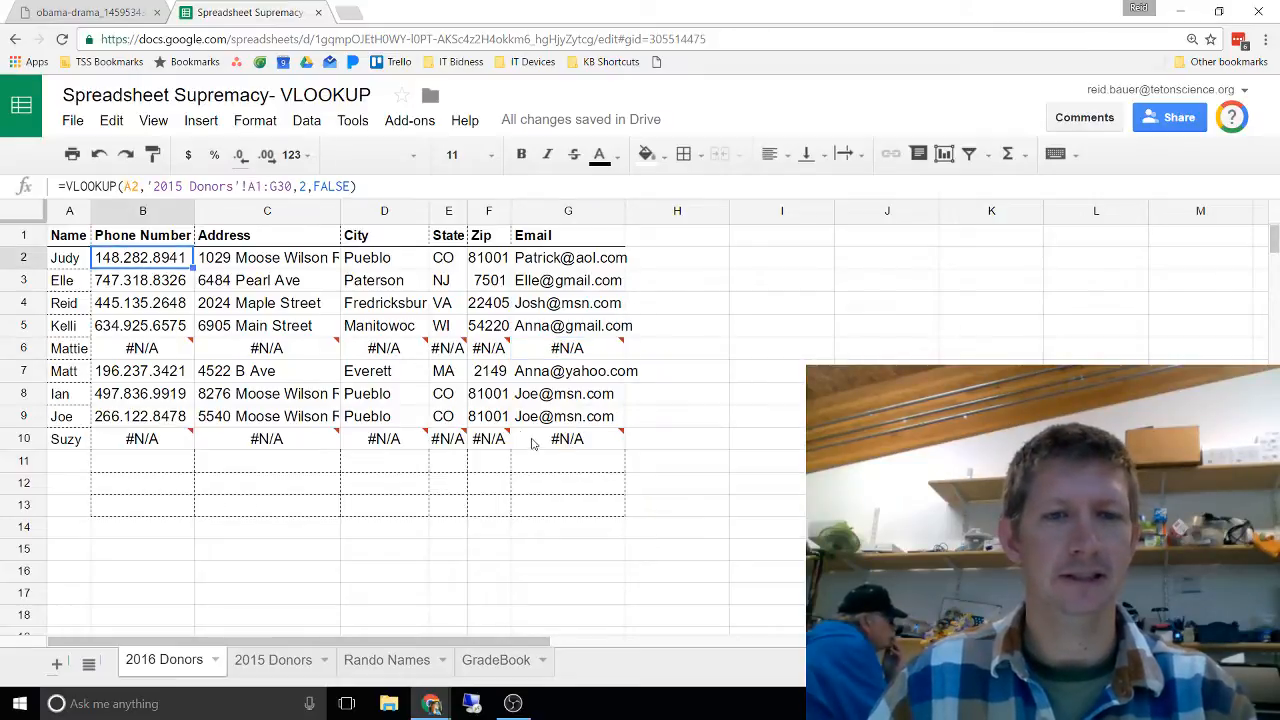
key(ctrl+v)
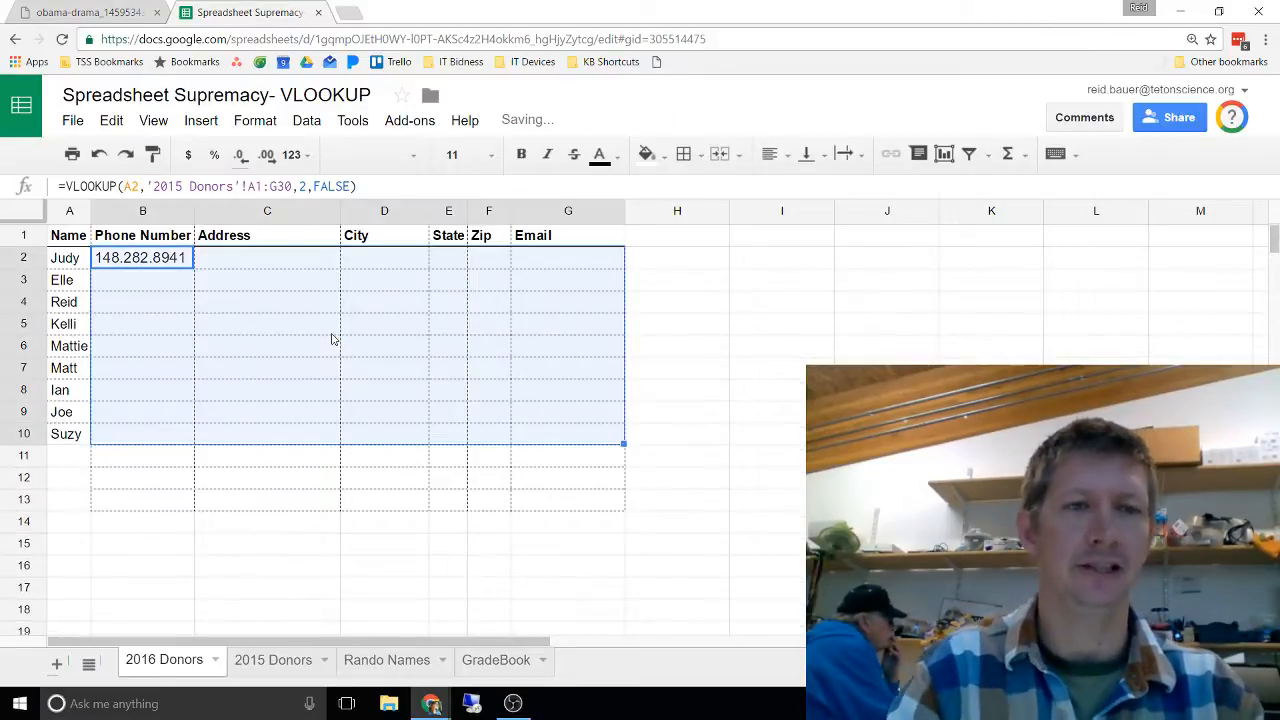
- In the B2 formula, lock the search key's column as $A2 and make the 2015 Donors range absolute as $A$1:$G$30
click(143, 258)
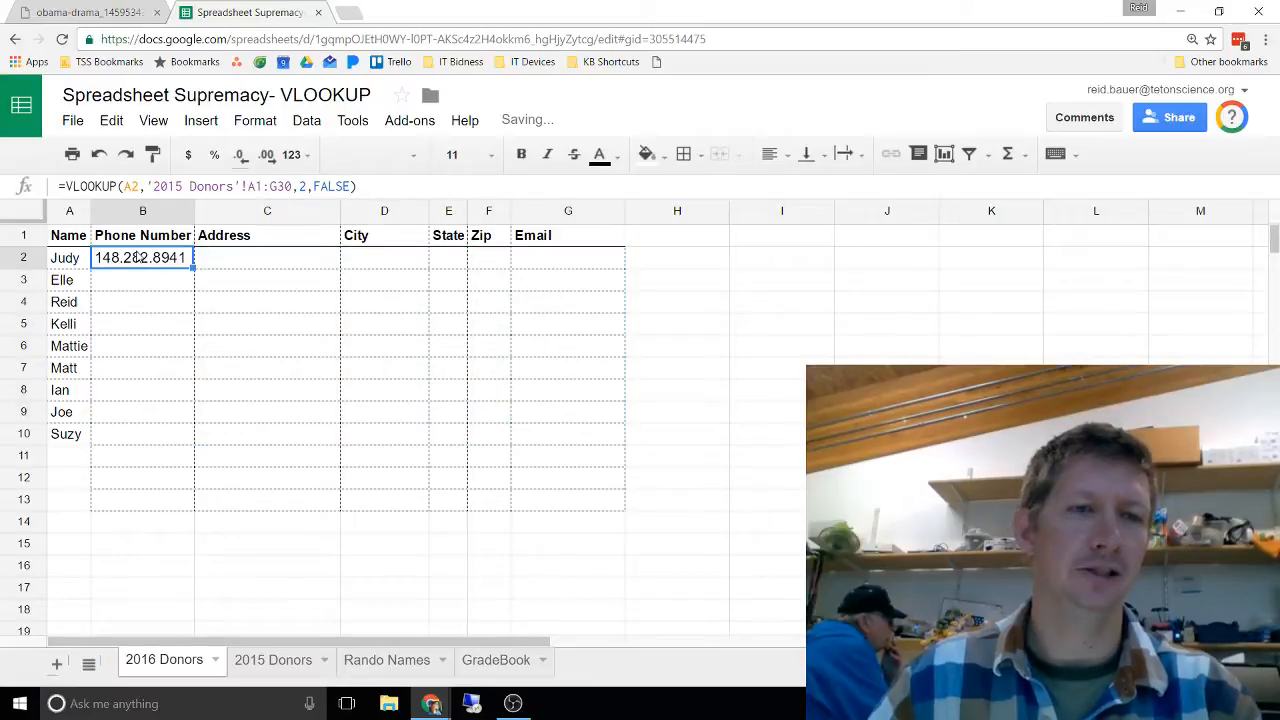
click(121, 186)
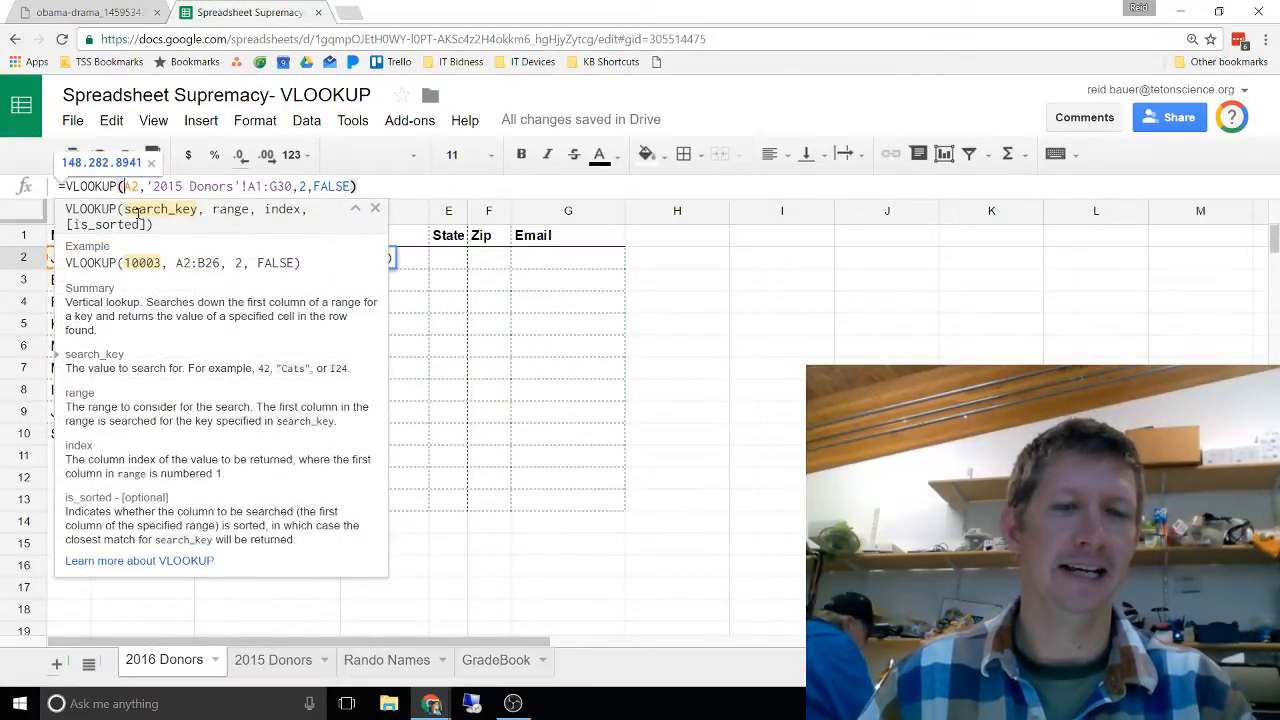
text($)
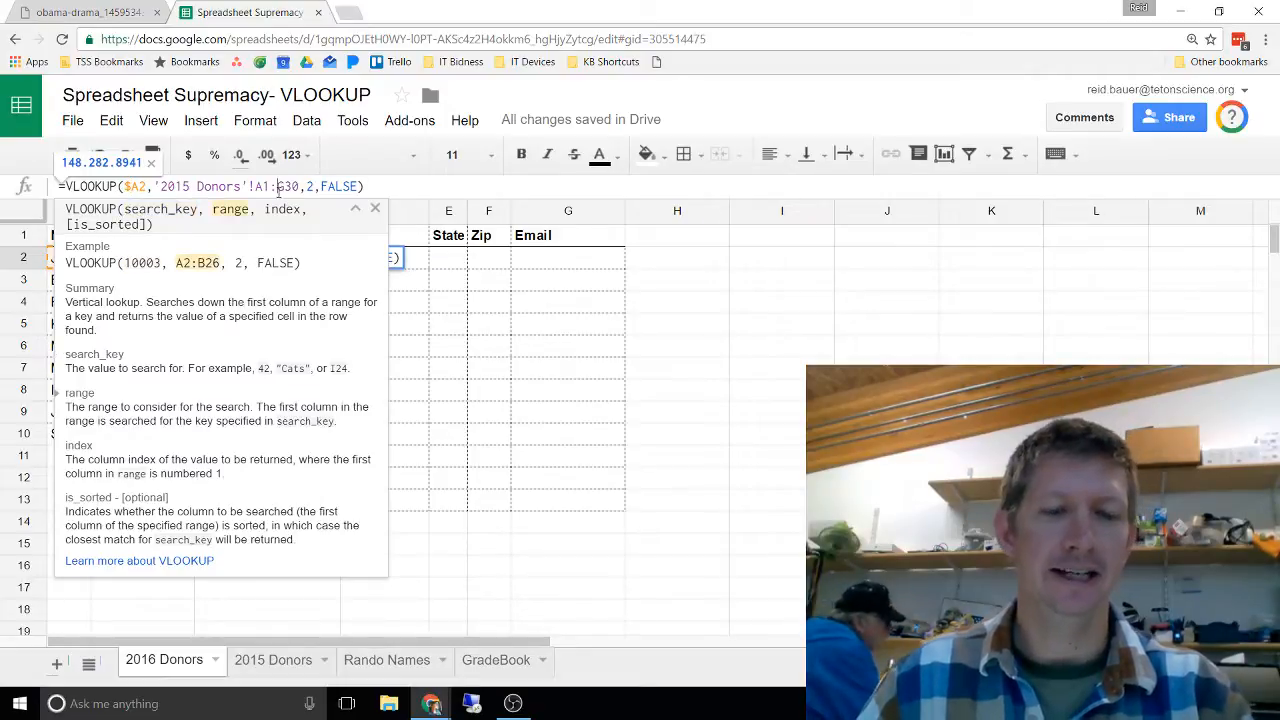
key(F4)
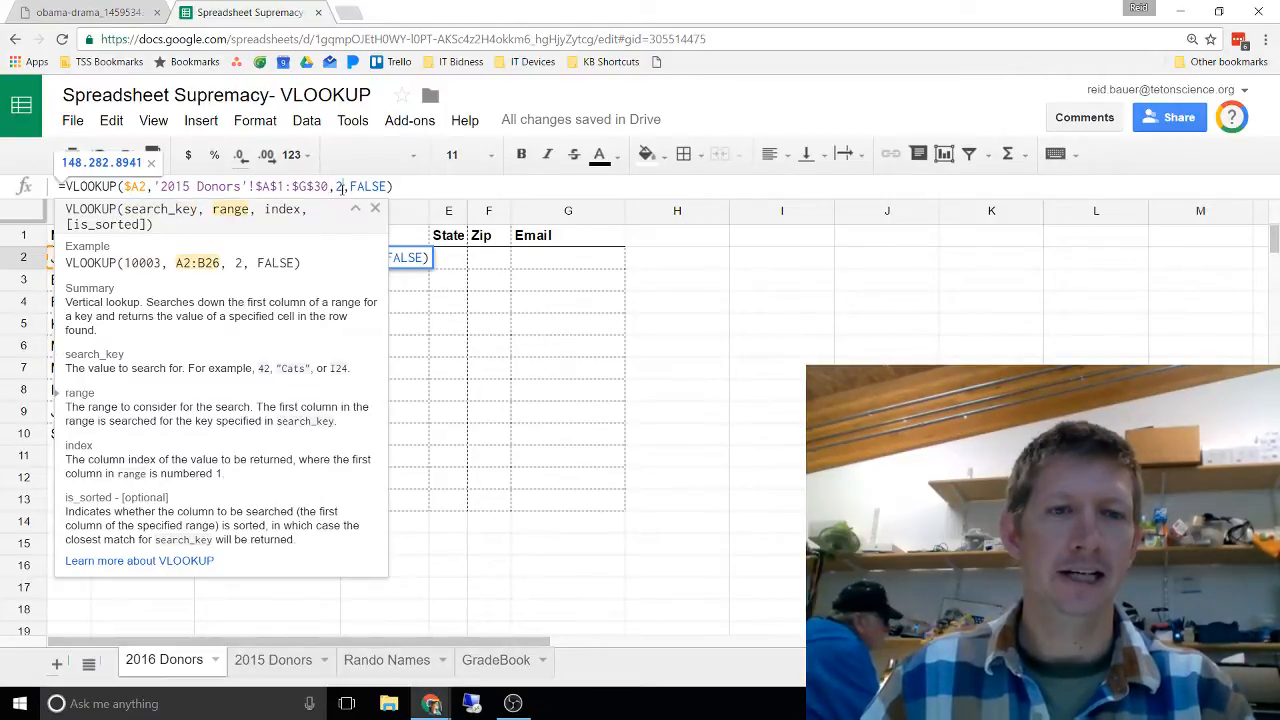
- Replace the B2 formula's fixed column index with COLUMN(B2) and commit the formula
click(342, 188)
key(BackSpace)
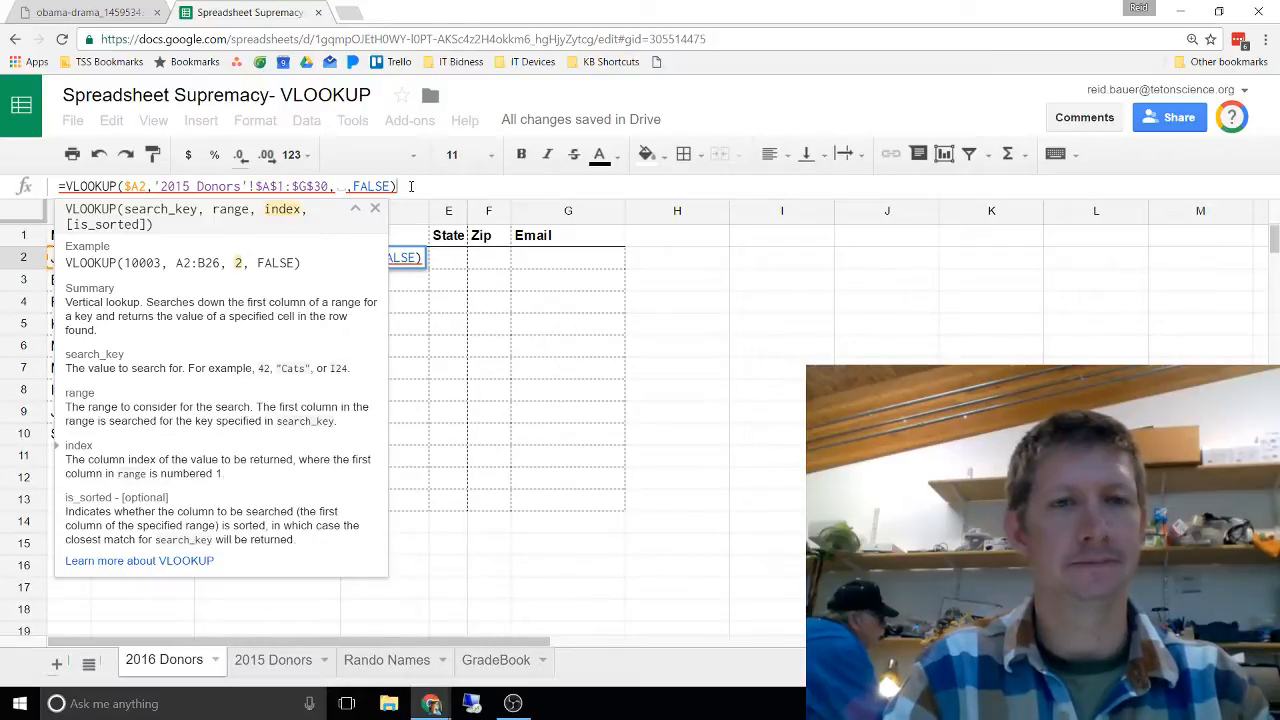
text(COLUM)
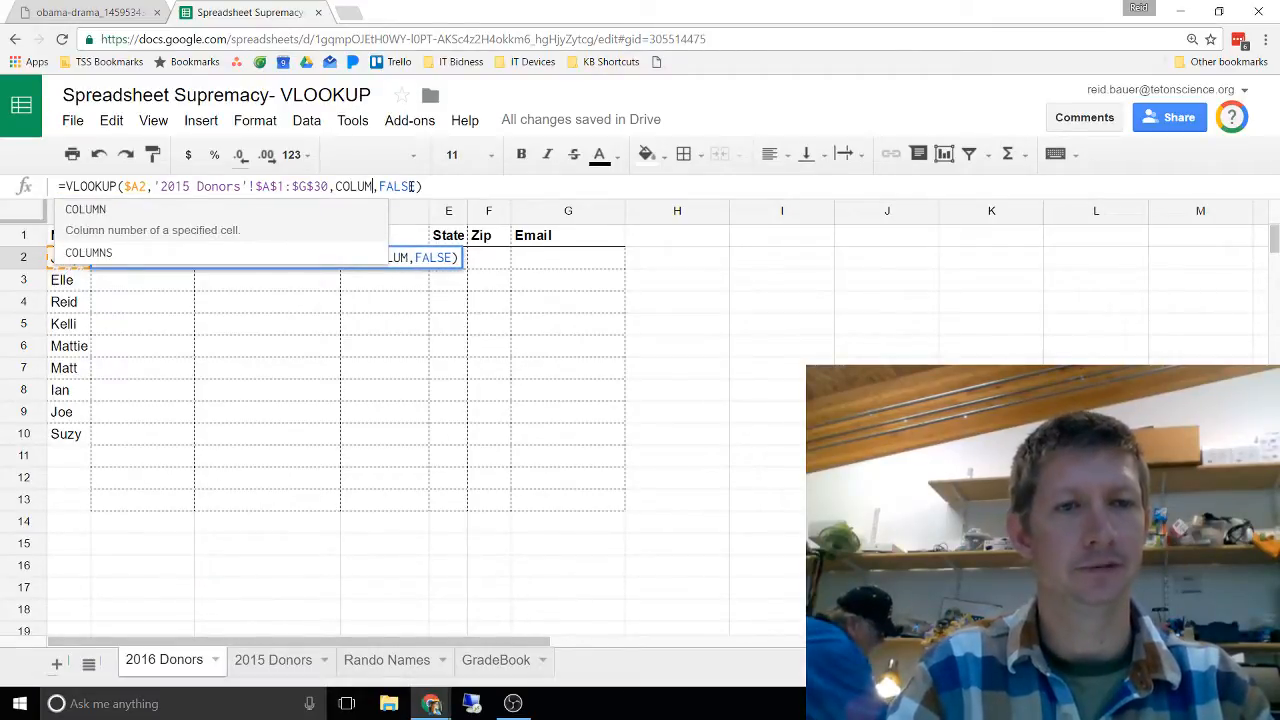
key(Tab)
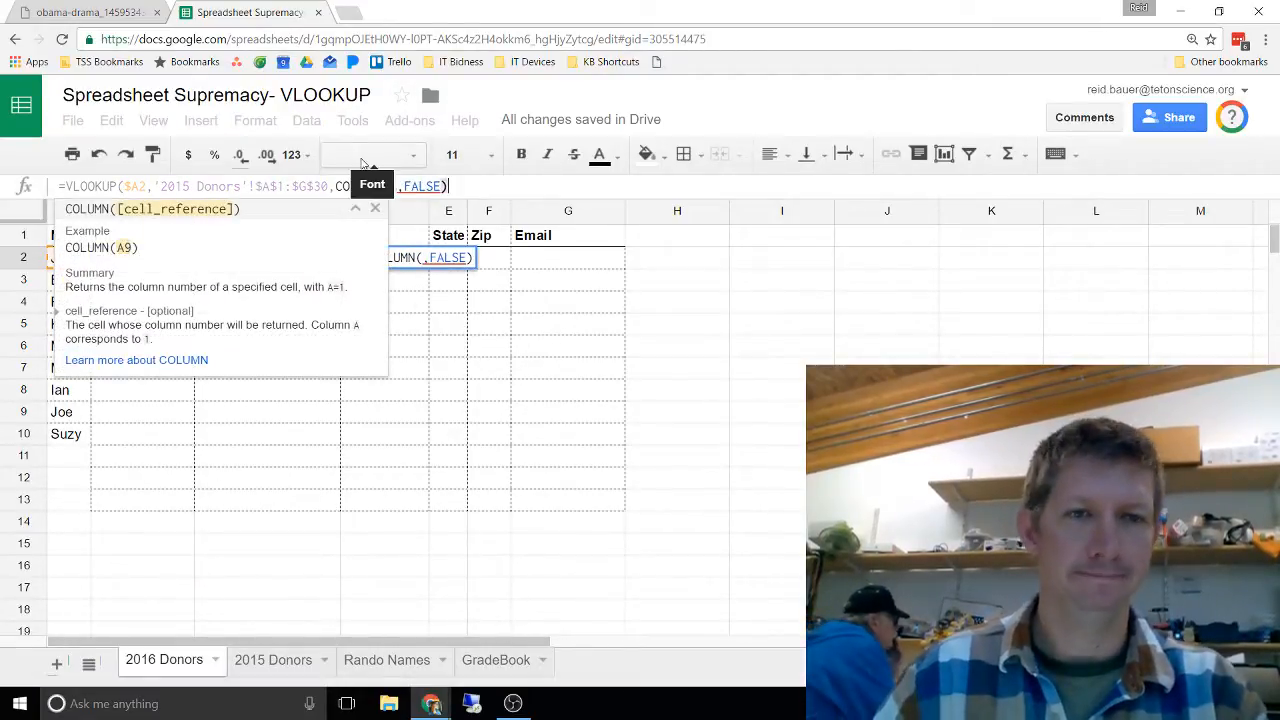
text(B2))
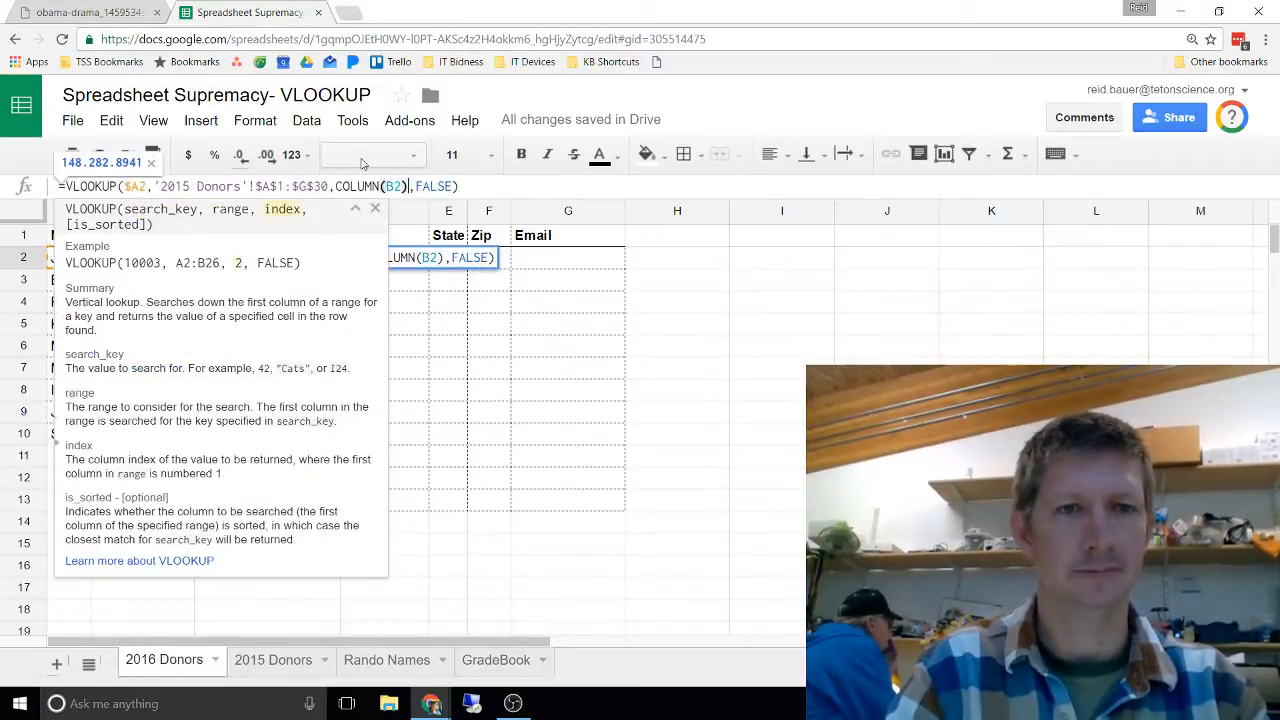
key(Return)
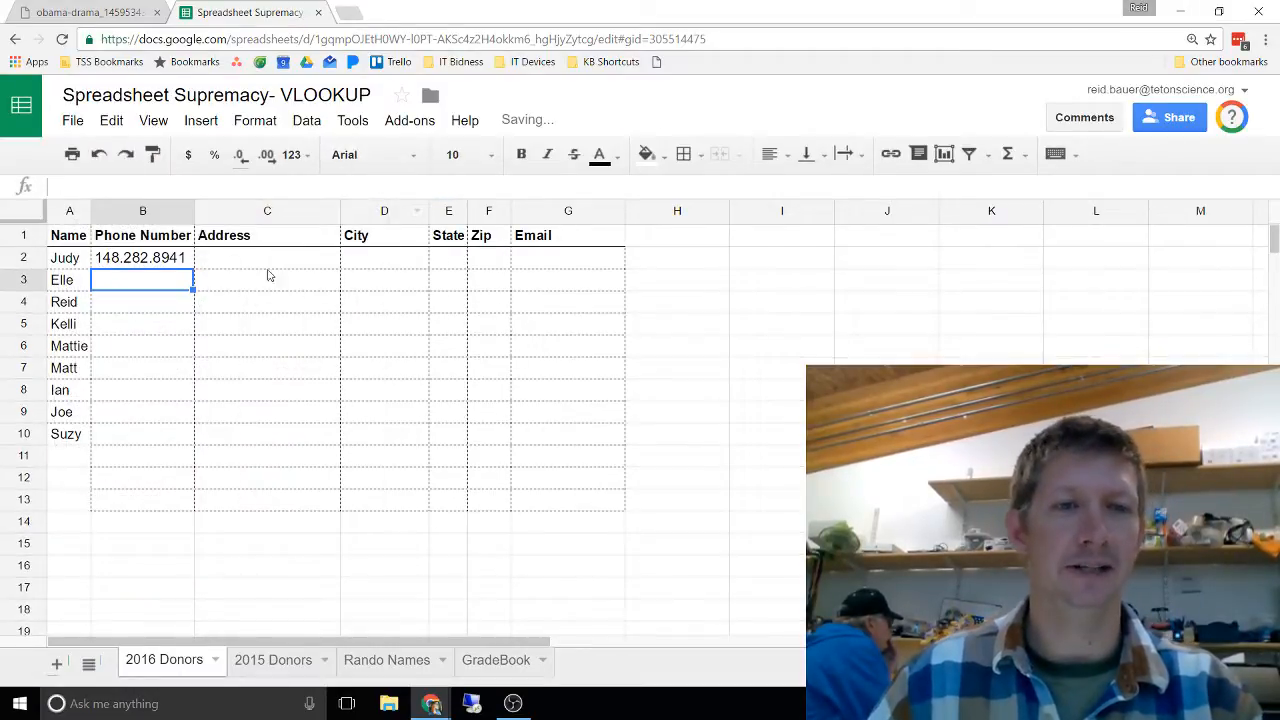
- Copy the updated B2 formula across B2:G10 to fill in all the 2016 donors' contact fields
click(170, 262)
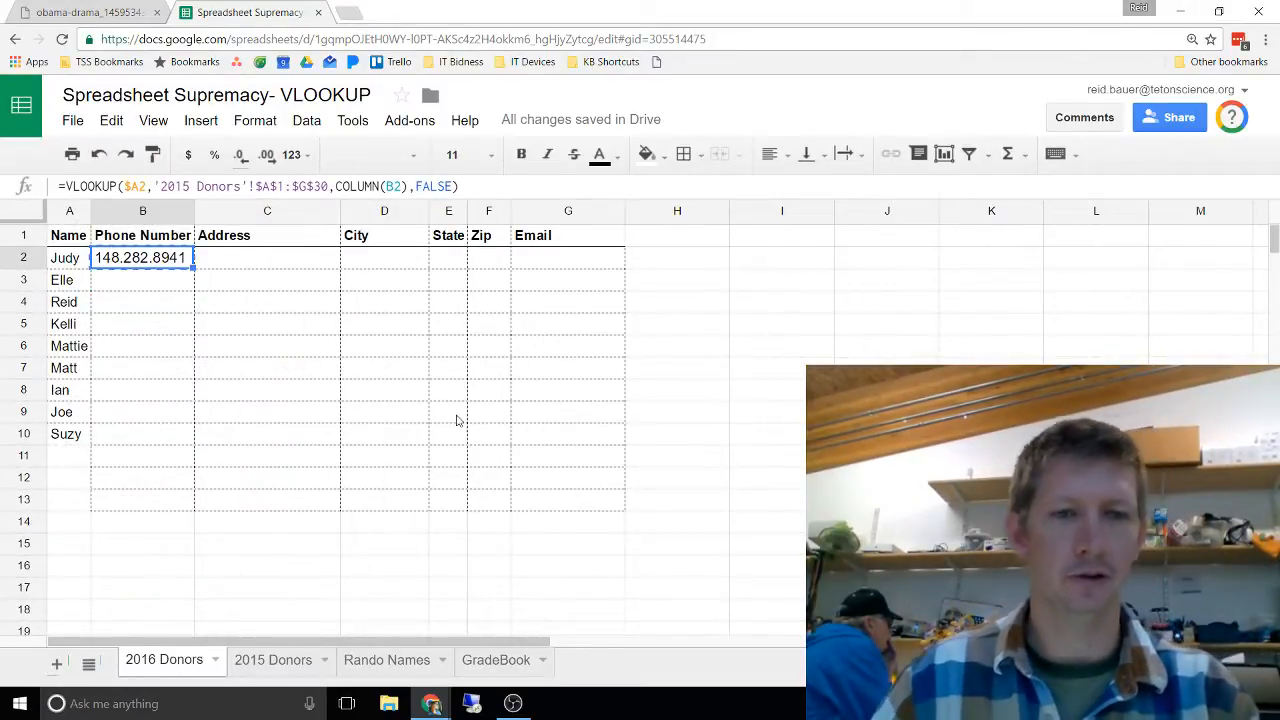
shift+click(545, 444)
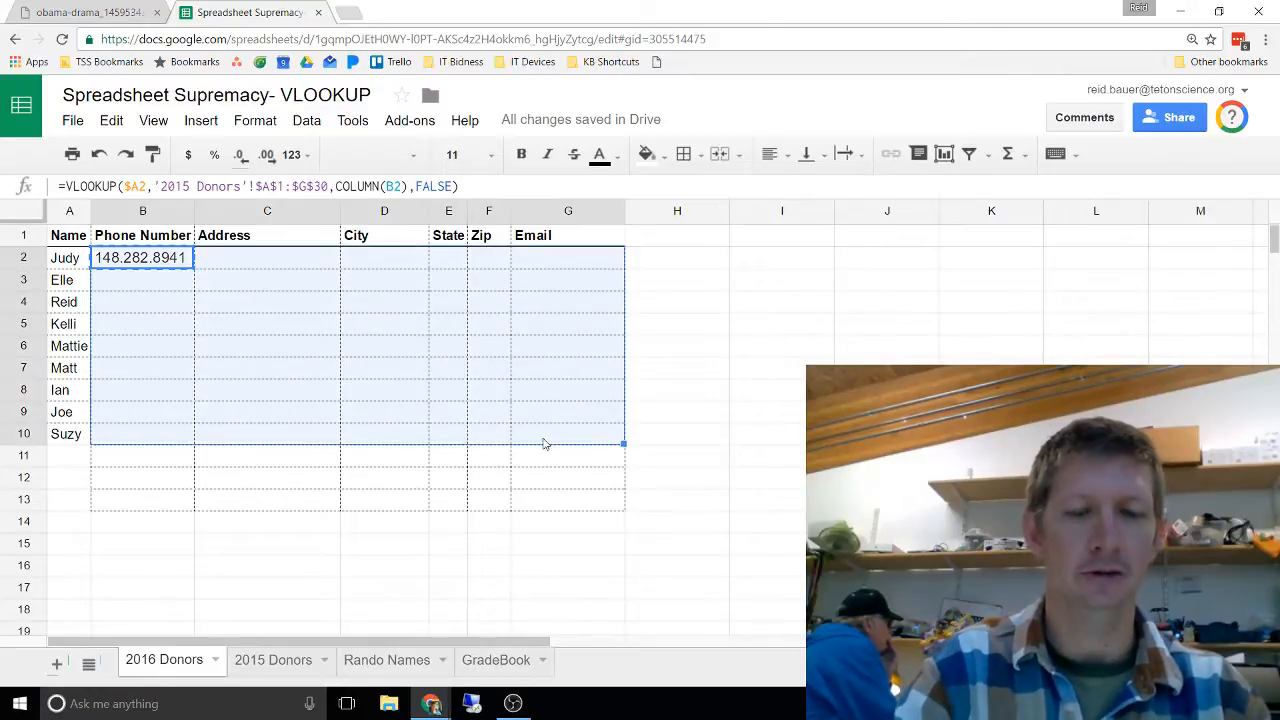
key(ctrl+v)
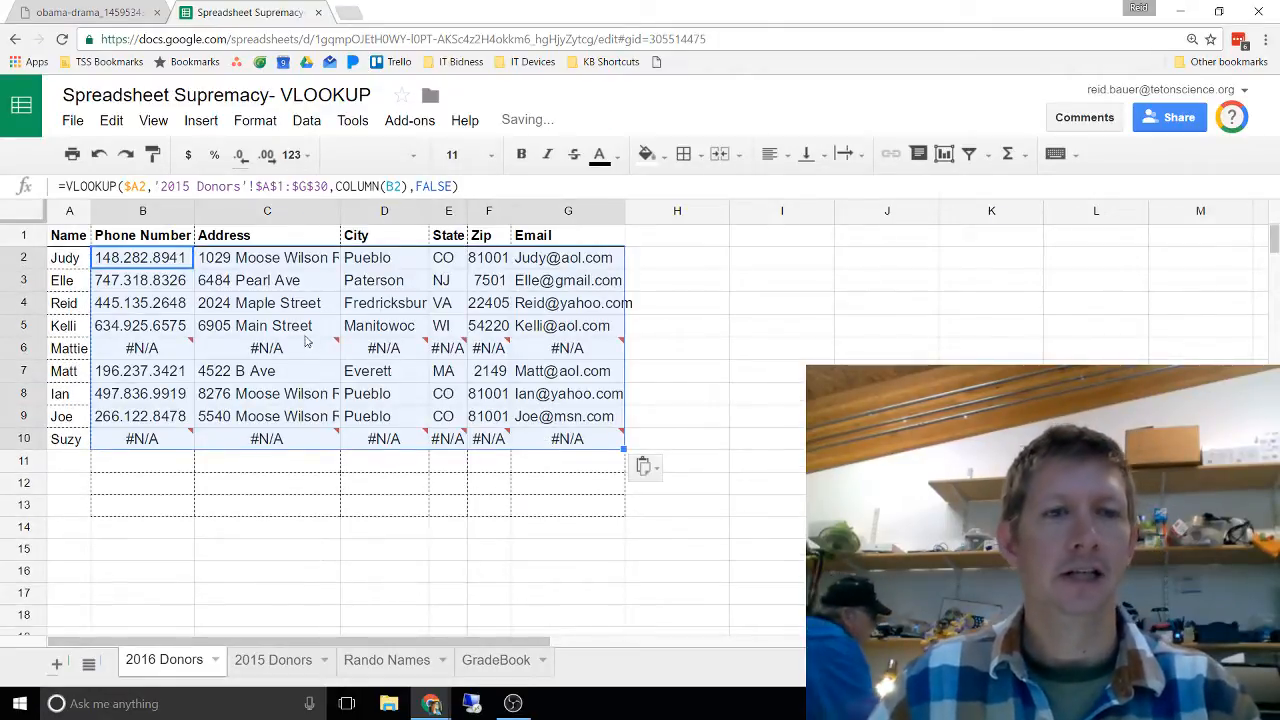
- Check the copied formulas in C5 and B3 and compare the filled details with the 2015 Donors sheet
click(305, 334)
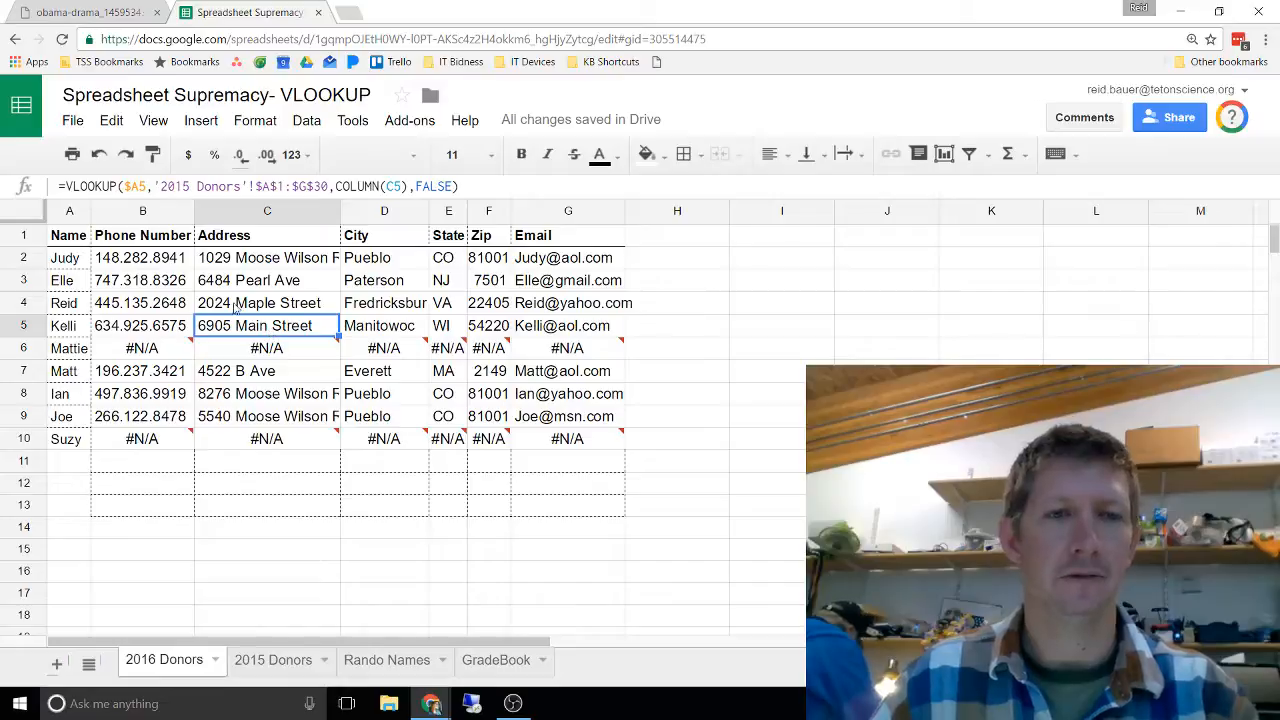
click(298, 668)
click(168, 666)
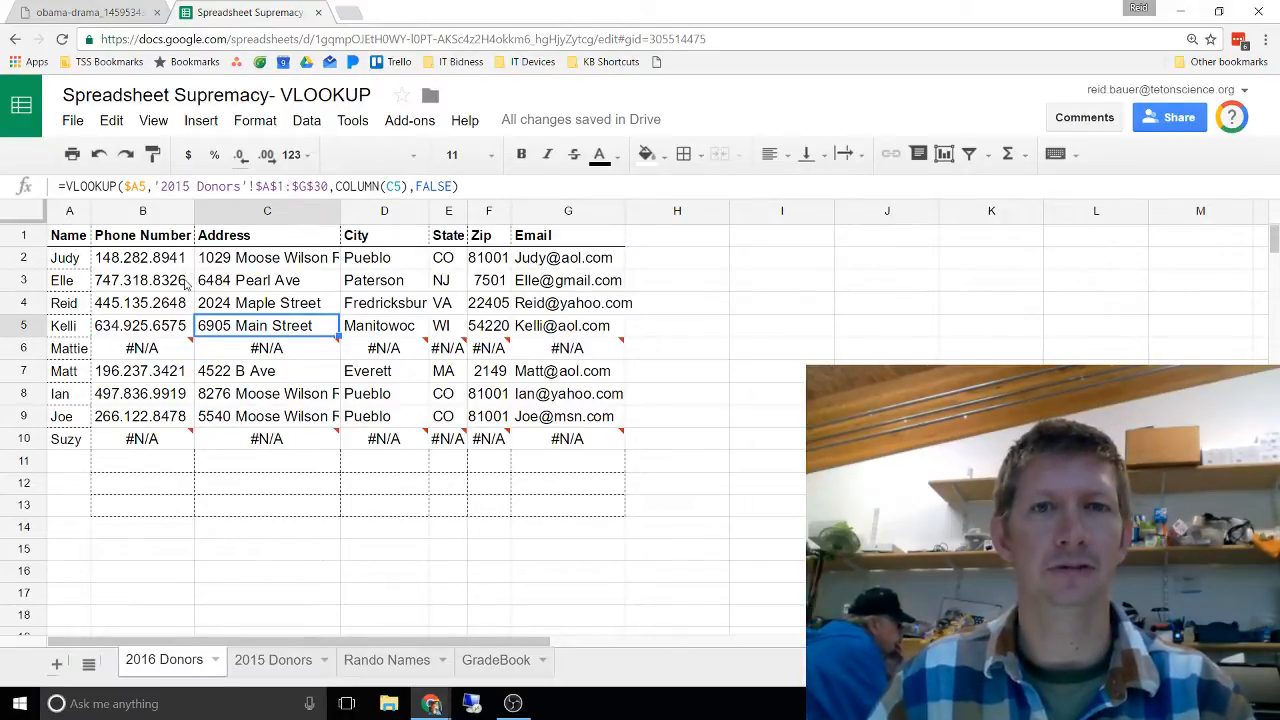
click(138, 285)
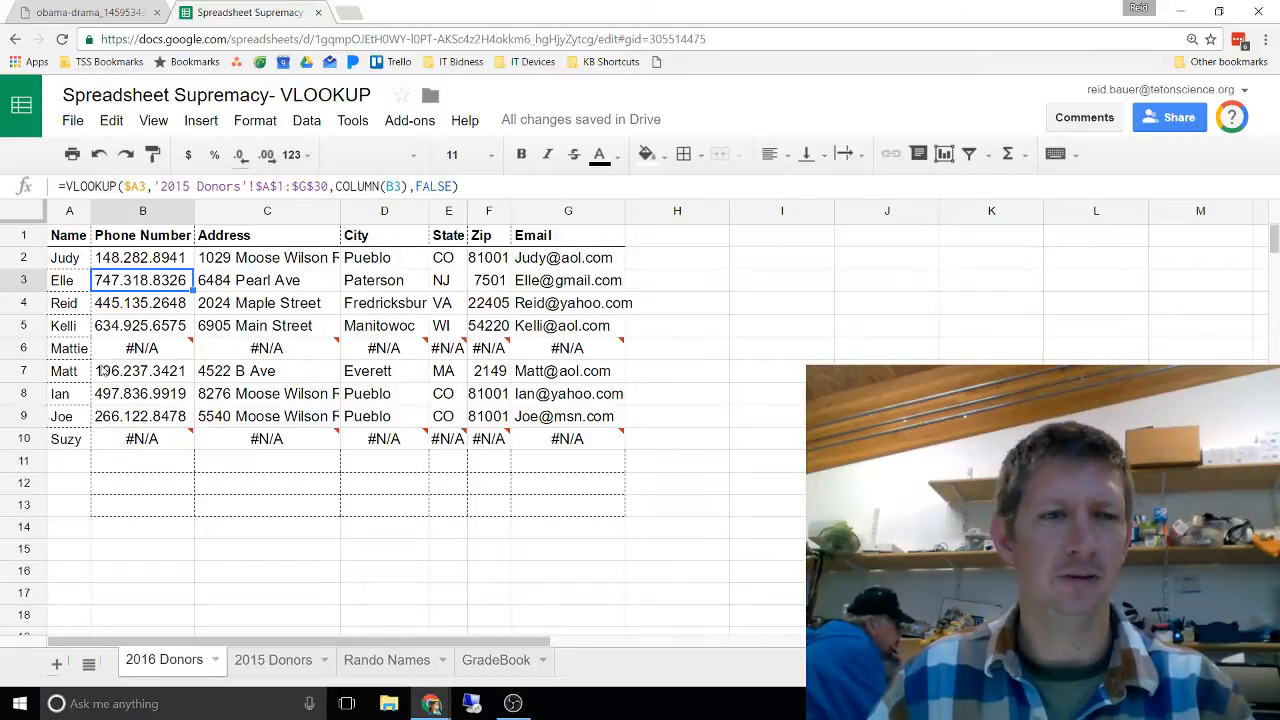
- Inspect the lookup error in B6 and look through the 2015 Donors sheet for the name in A6
click(72, 352)
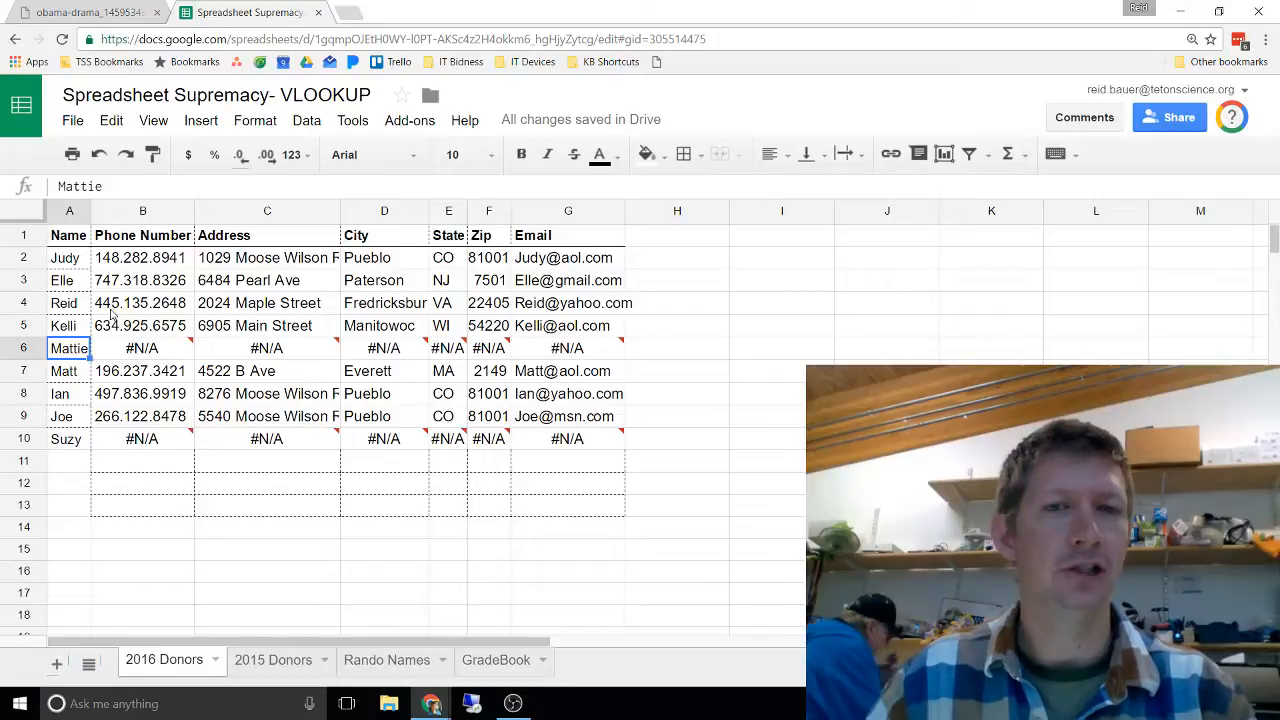
key(ctrl+plus)
key(ctrl+plus)
key(ctrl+plus)
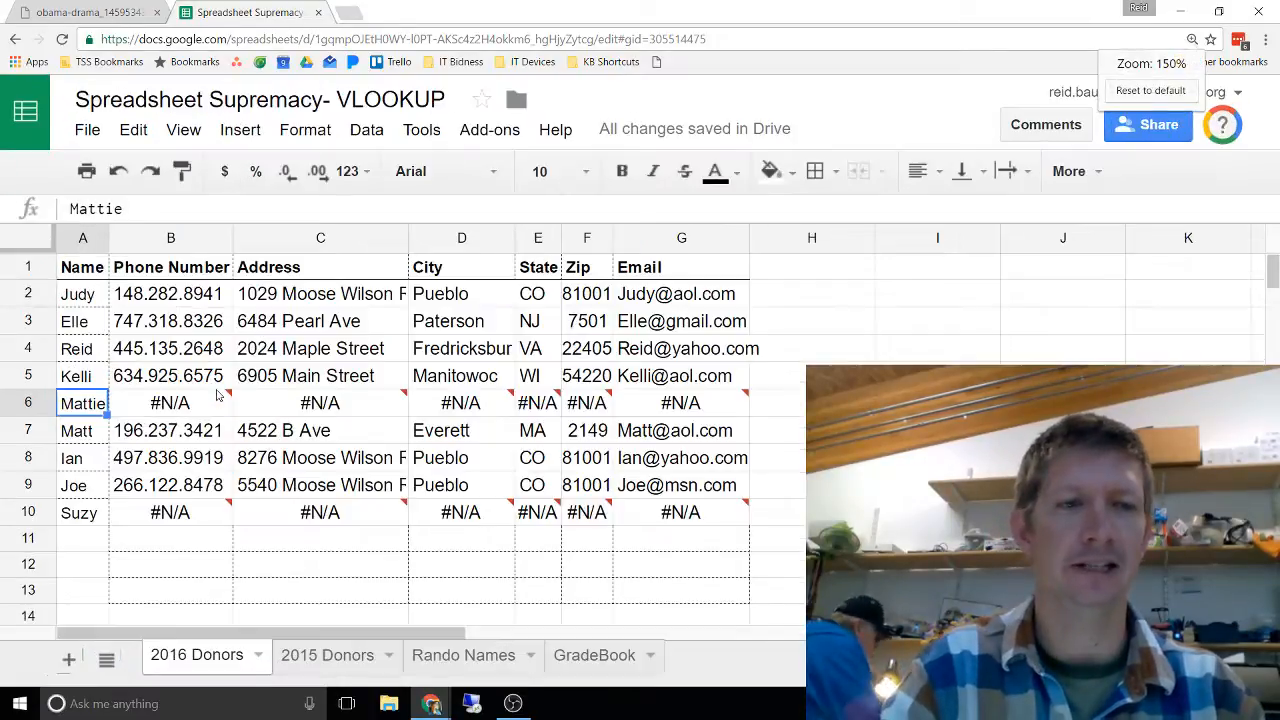
mouse_move(170, 402)
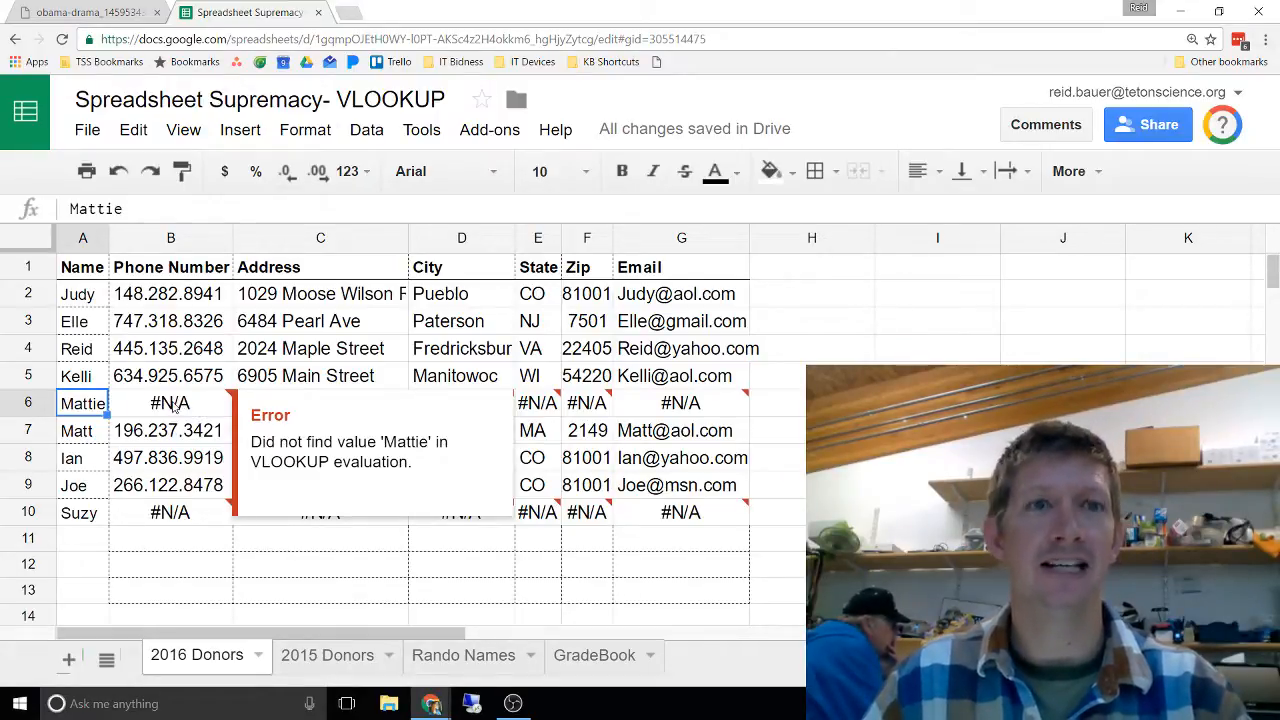
click(307, 666)
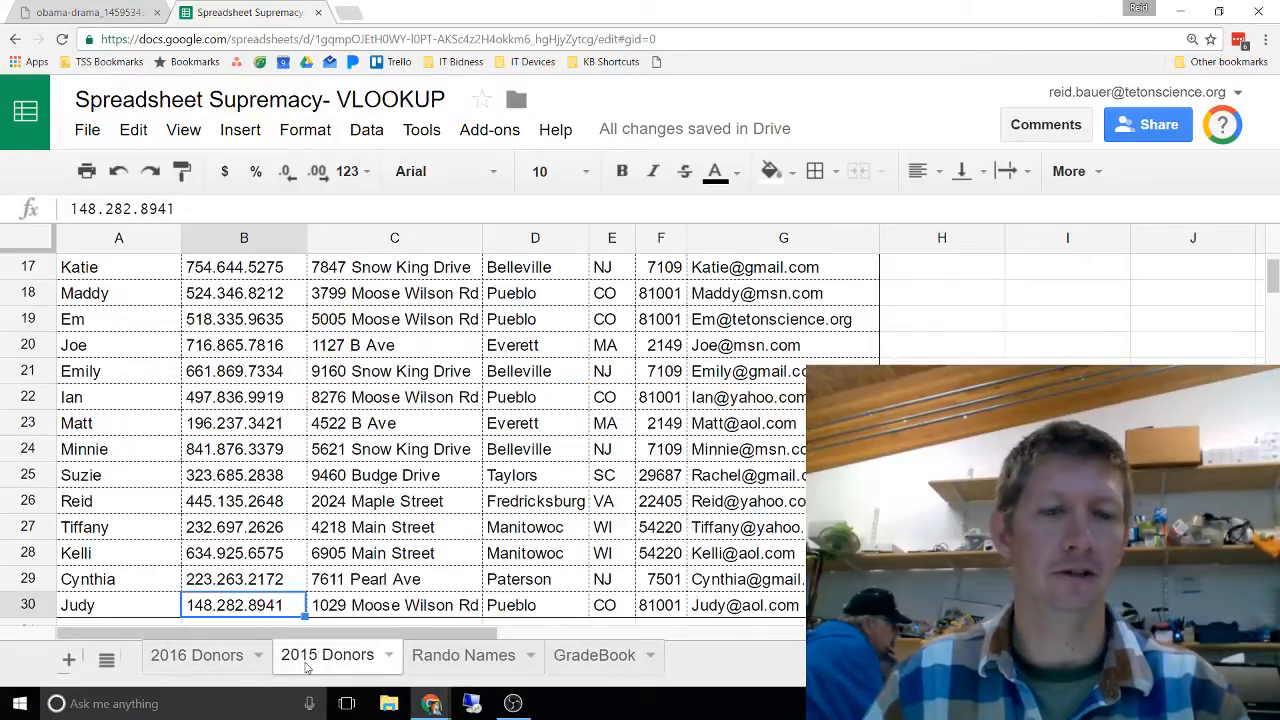
scroll(160, 450, down, 3)
scroll(151, 443, up, 8)
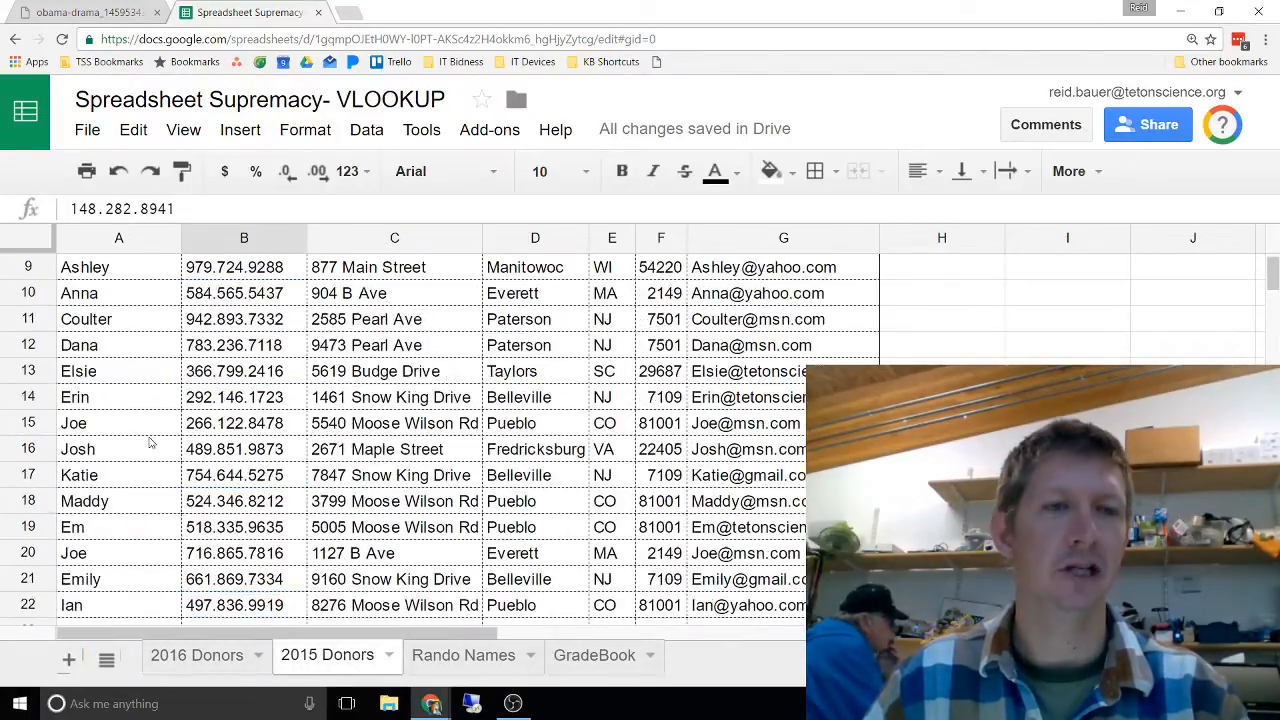
scroll(145, 500, down, 4)
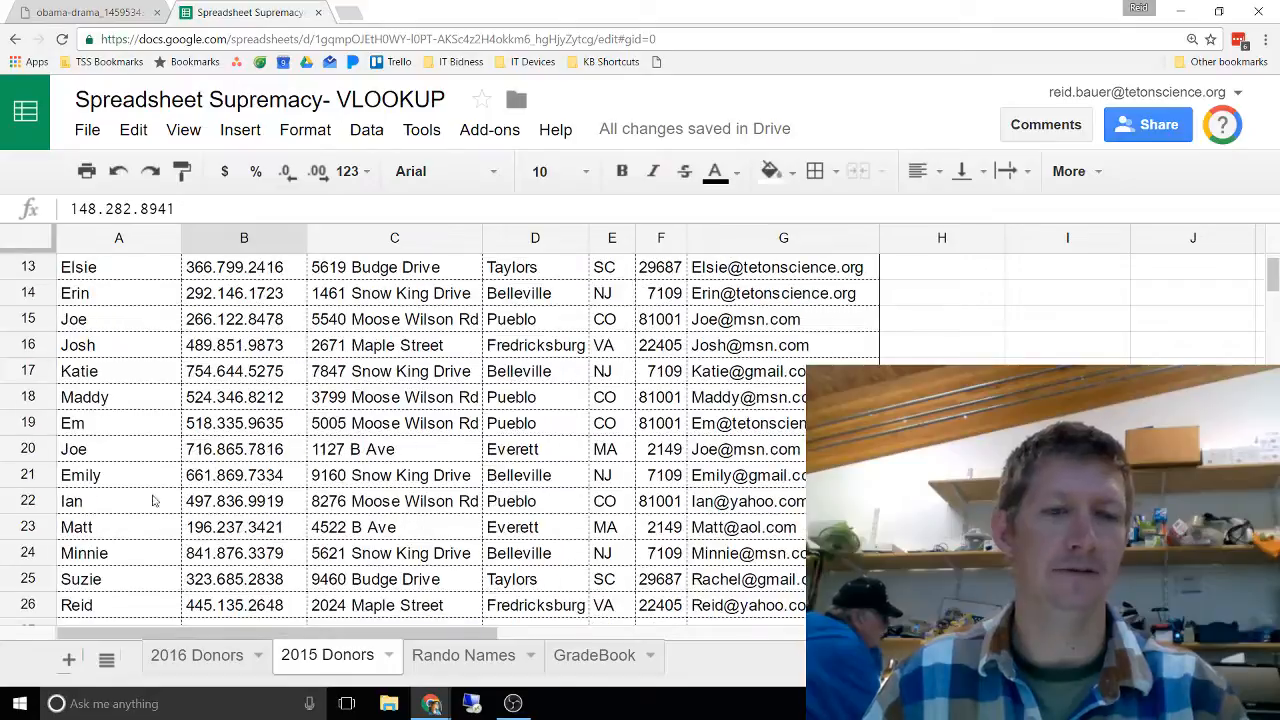
click(196, 661)
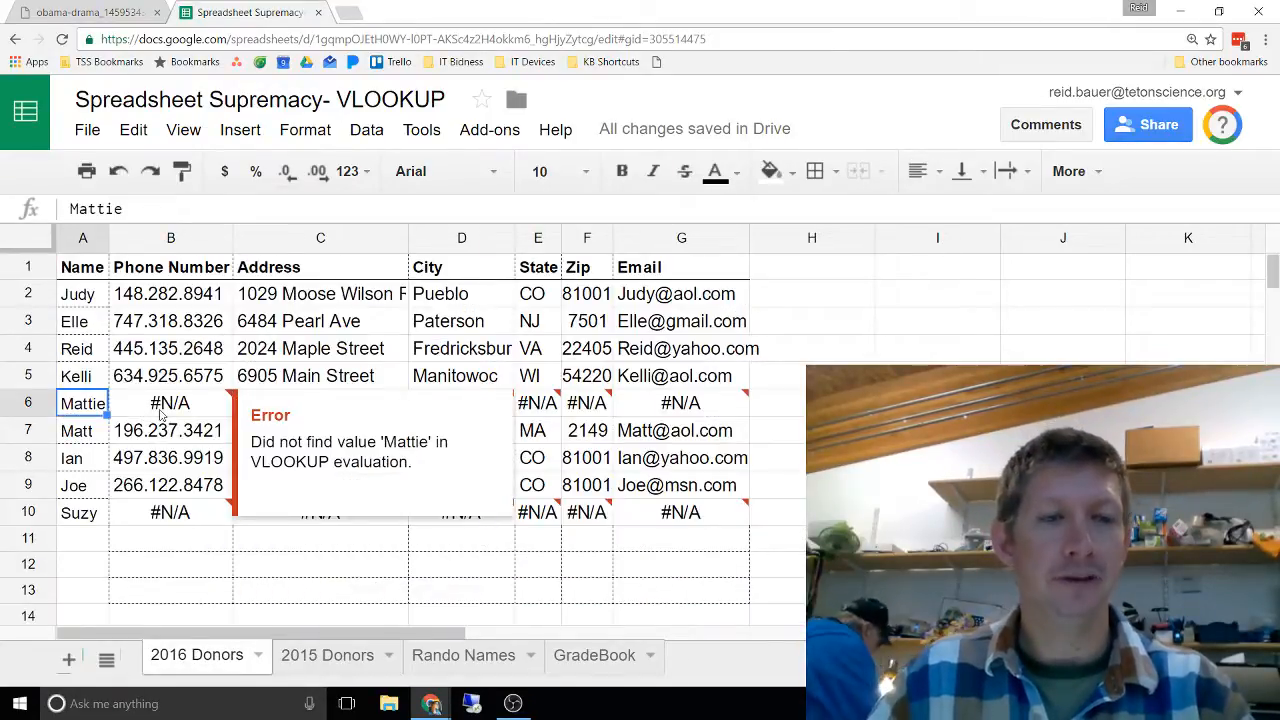
- Check the lookup error for the donor in A10 and review the first-name column of the 2015 Donors sheet
click(92, 515)
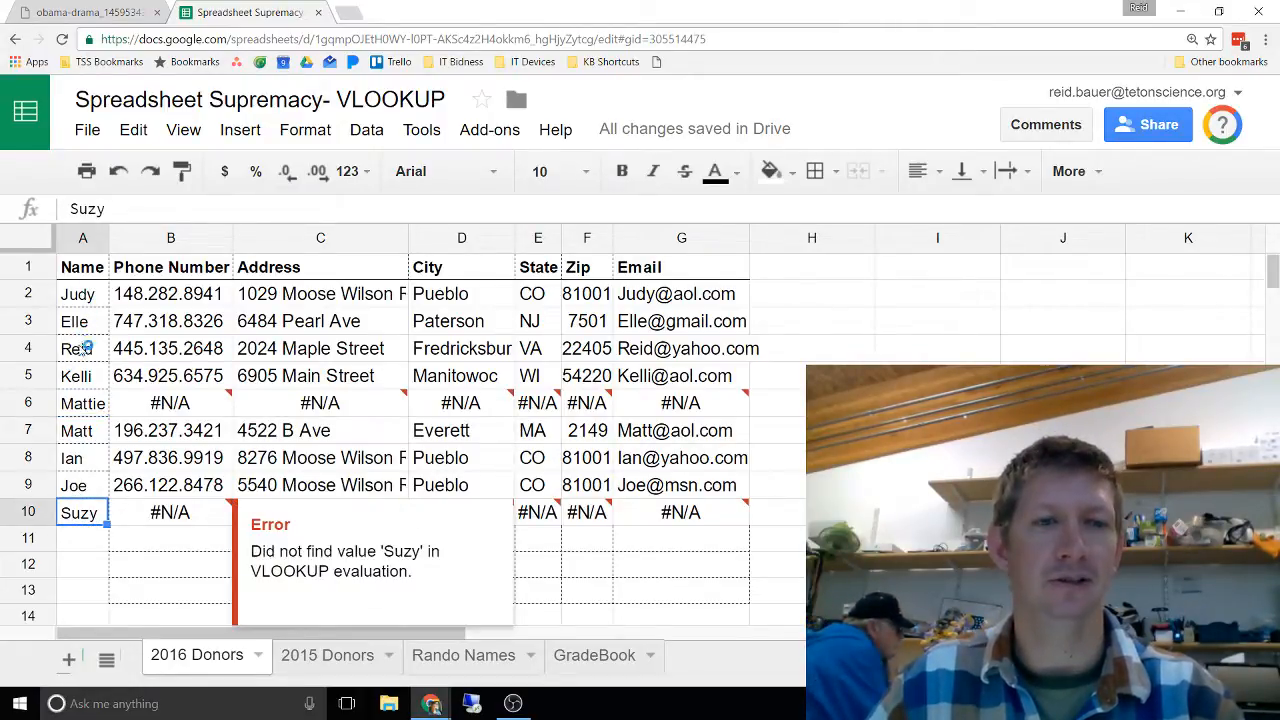
click(77, 300)
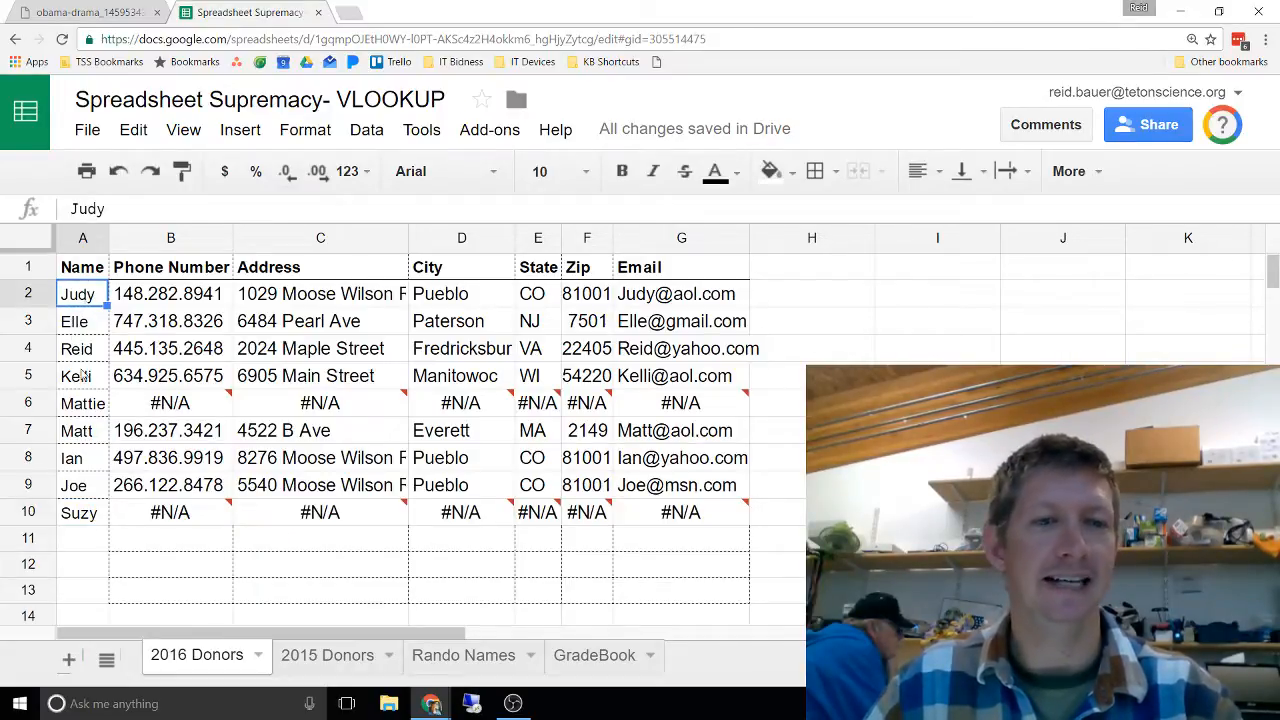
click(323, 668)
scroll(128, 332, up, 4)
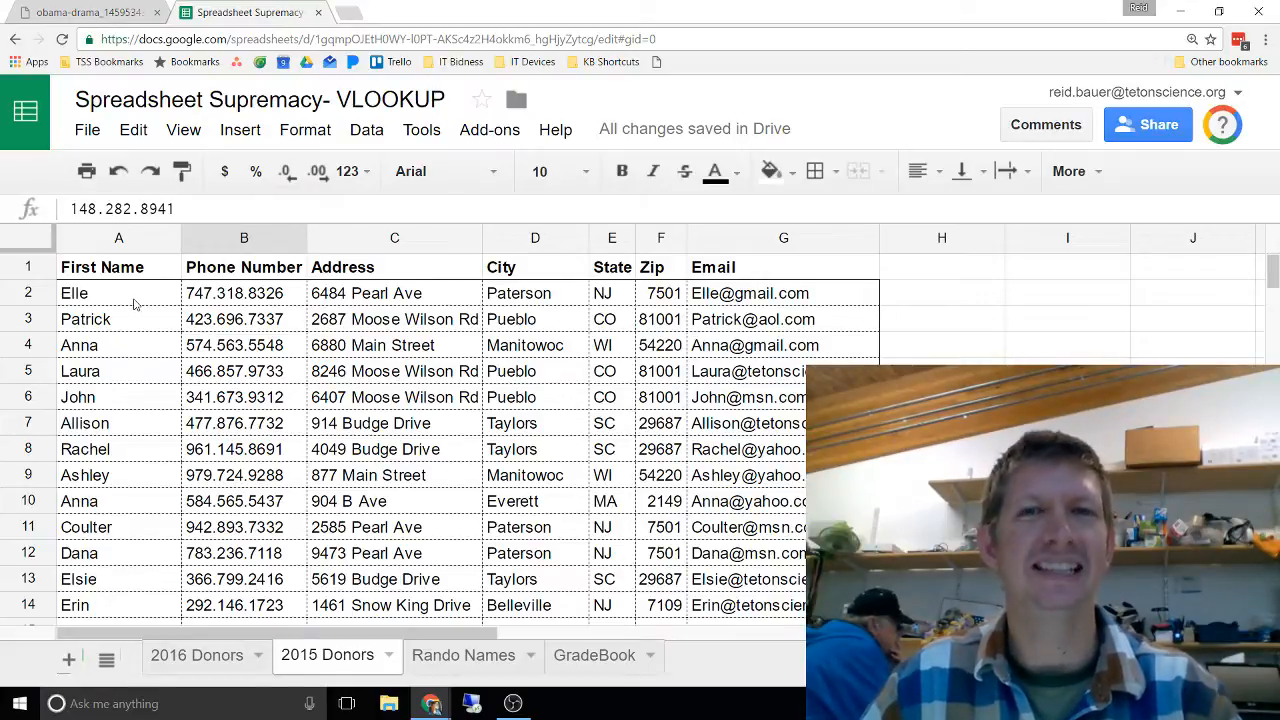
scroll(122, 520, down, 4)
scroll(125, 440, up, 4)
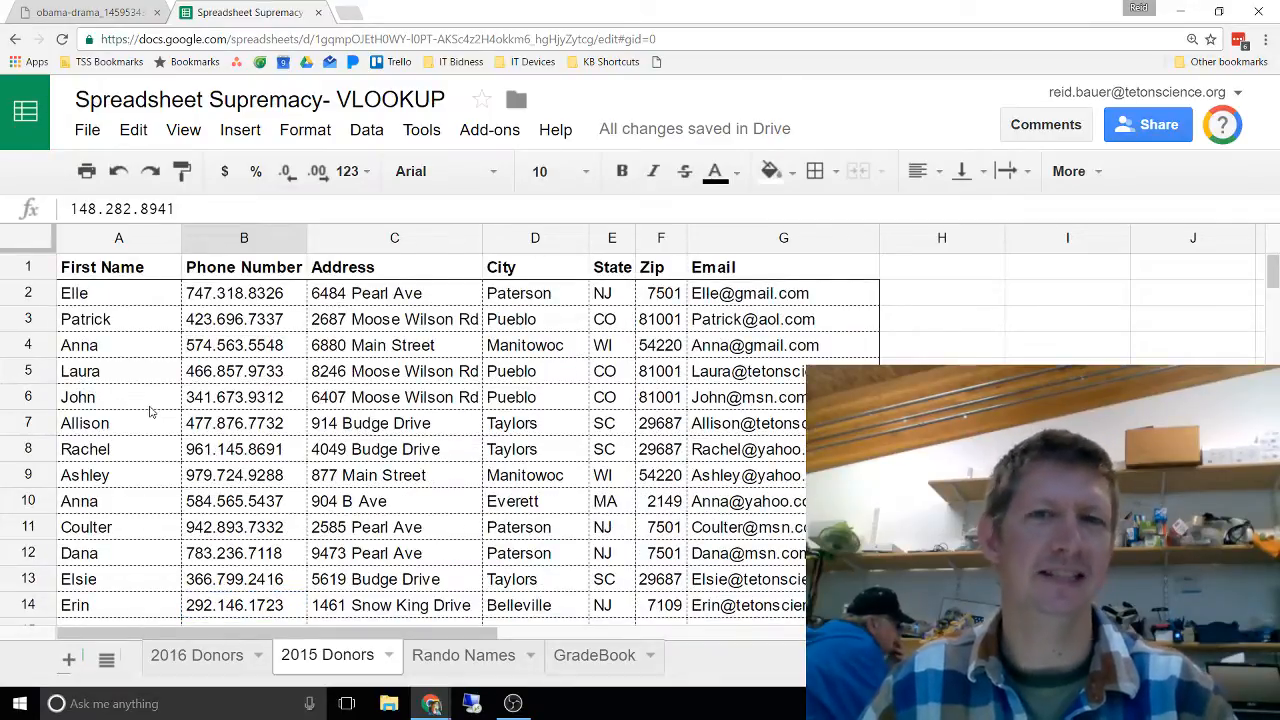
text(e)
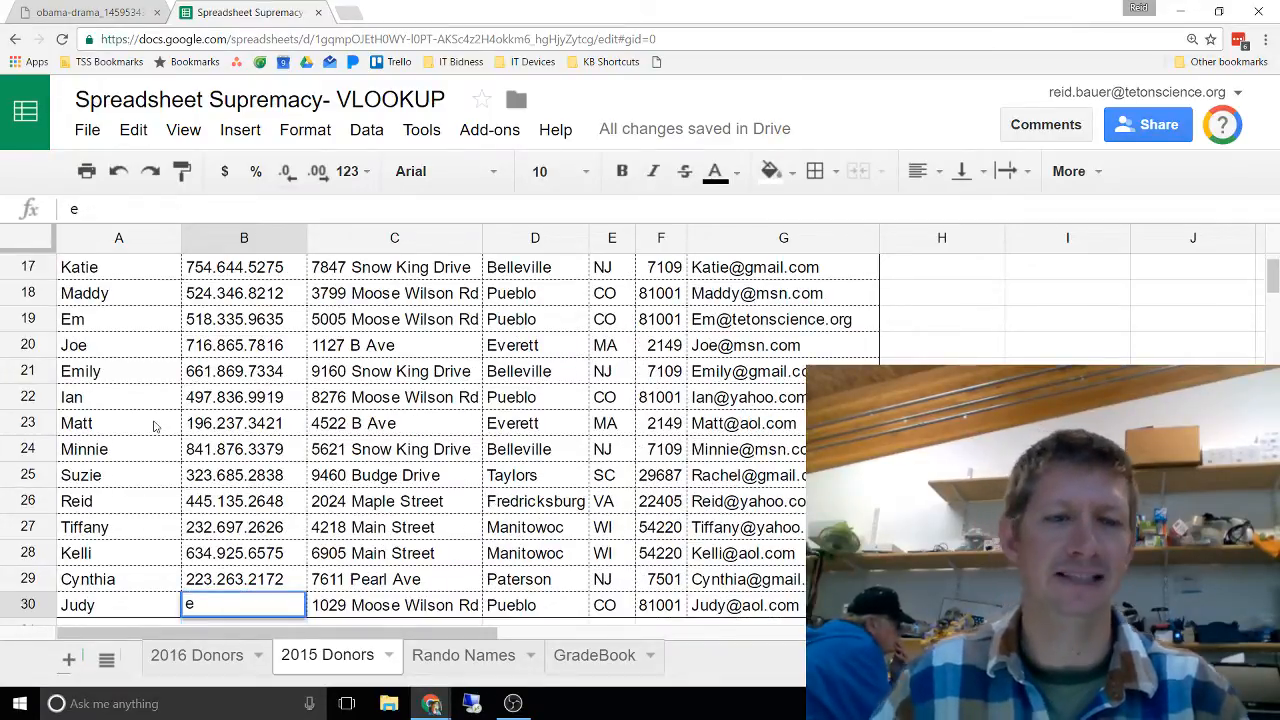
key(BackSpace)
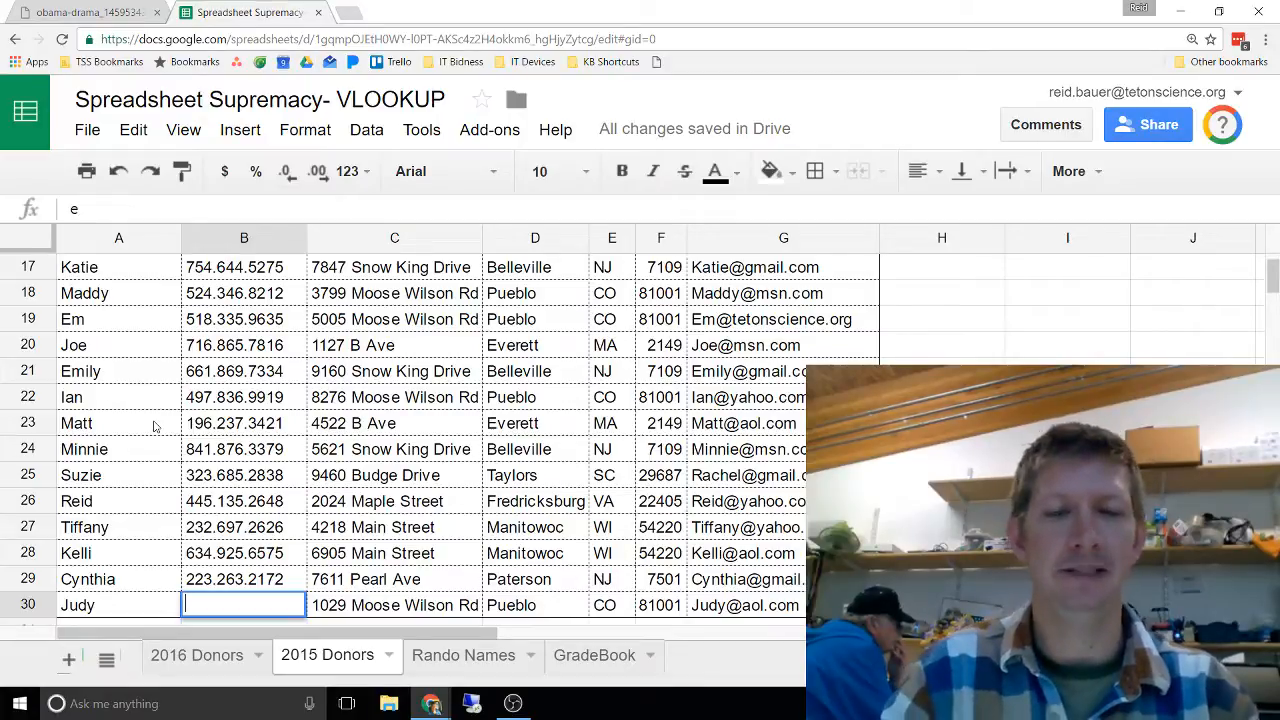
key(Return)
key(ctrl+z)
- Review the error in B10 of 2016 Donors and compare the name in A10 with cell A25 of the 2015 Donors sheet
scroll(100, 244, up, 5)
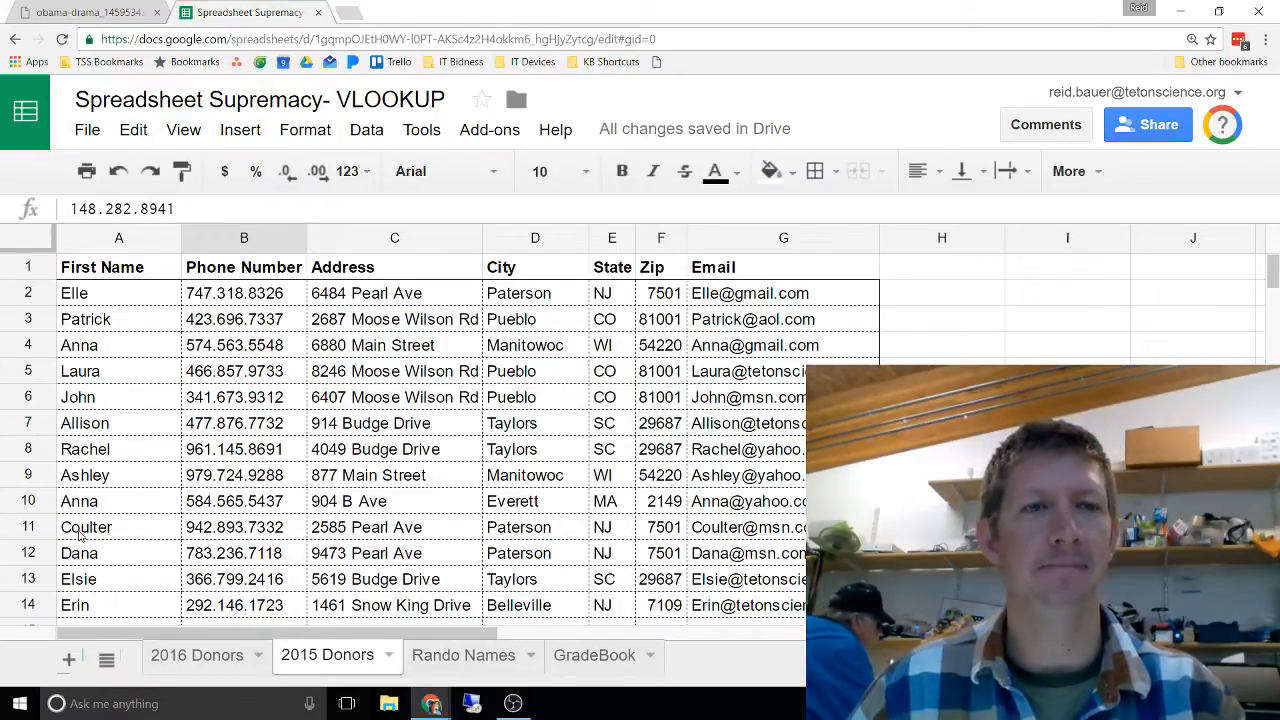
scroll(133, 475, down, 3)
click(165, 652)
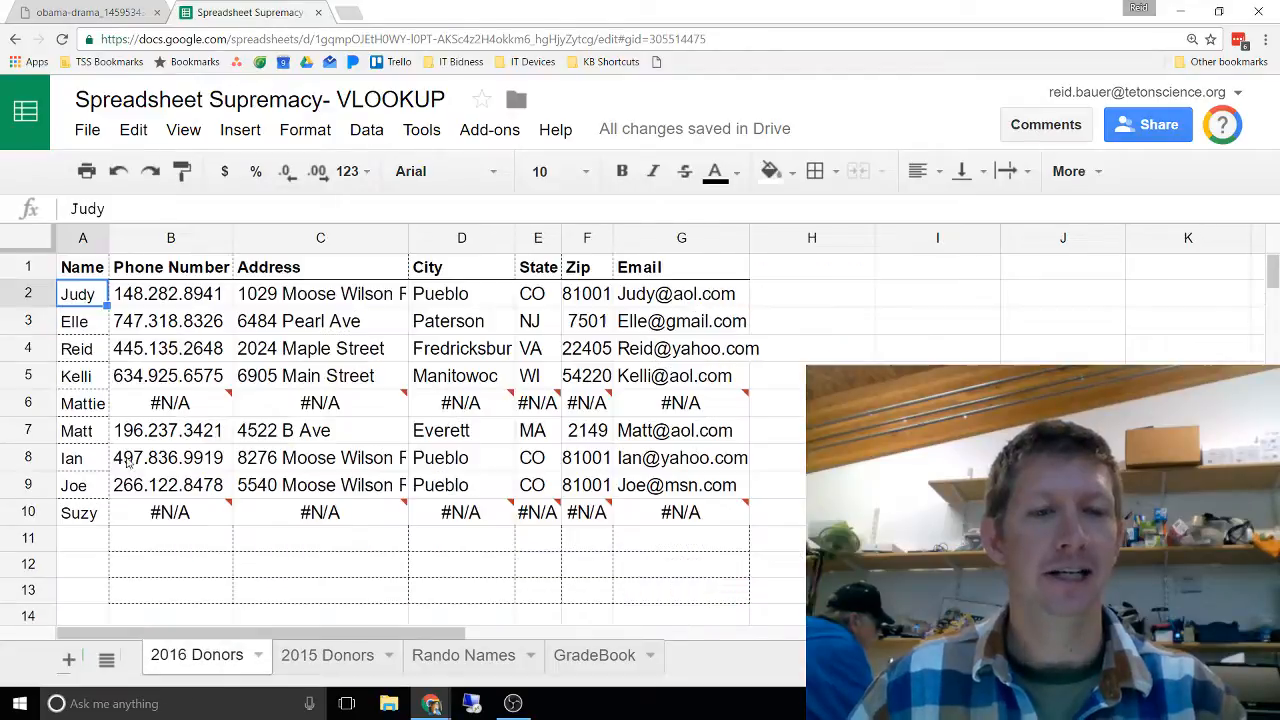
click(96, 520)
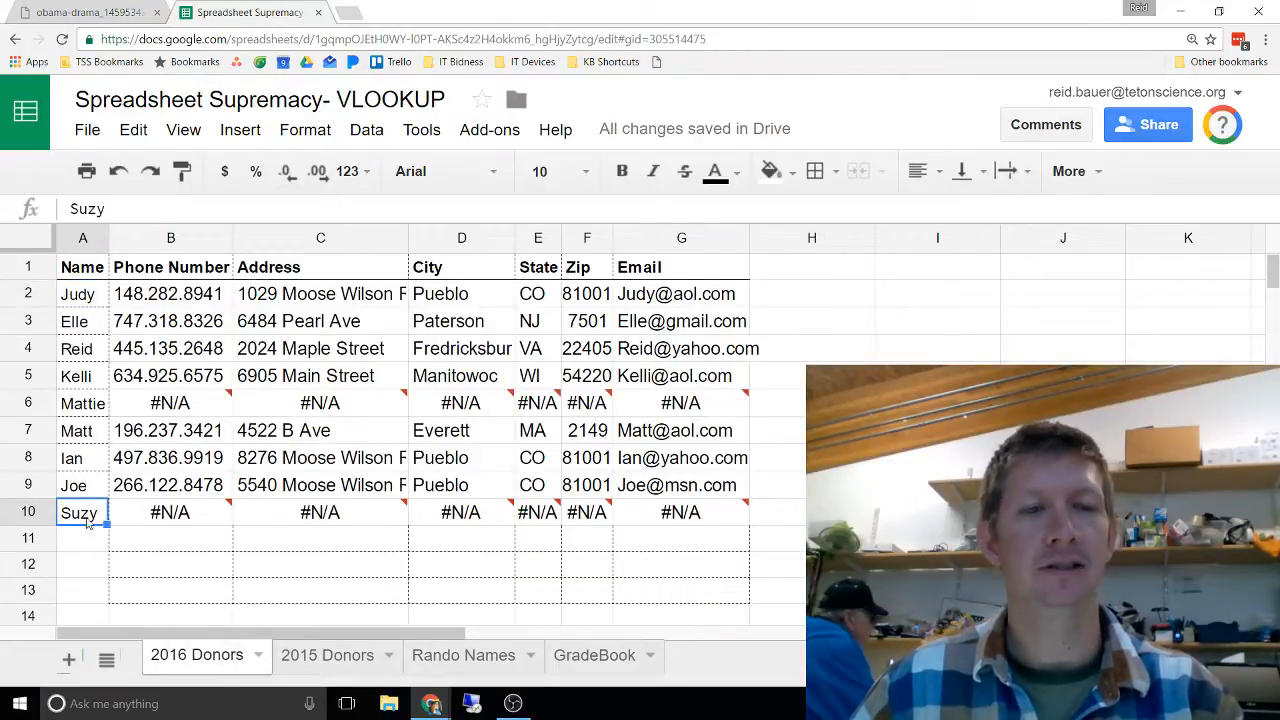
mouse_move(166, 514)
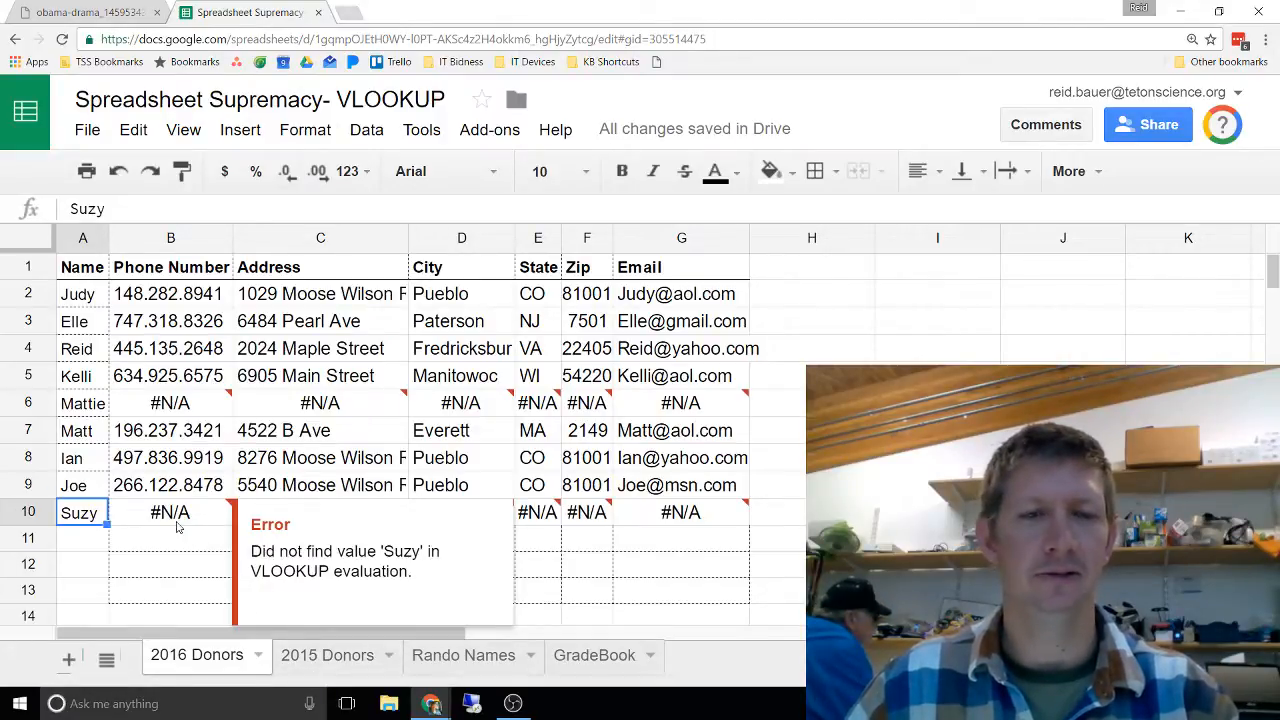
click(340, 655)
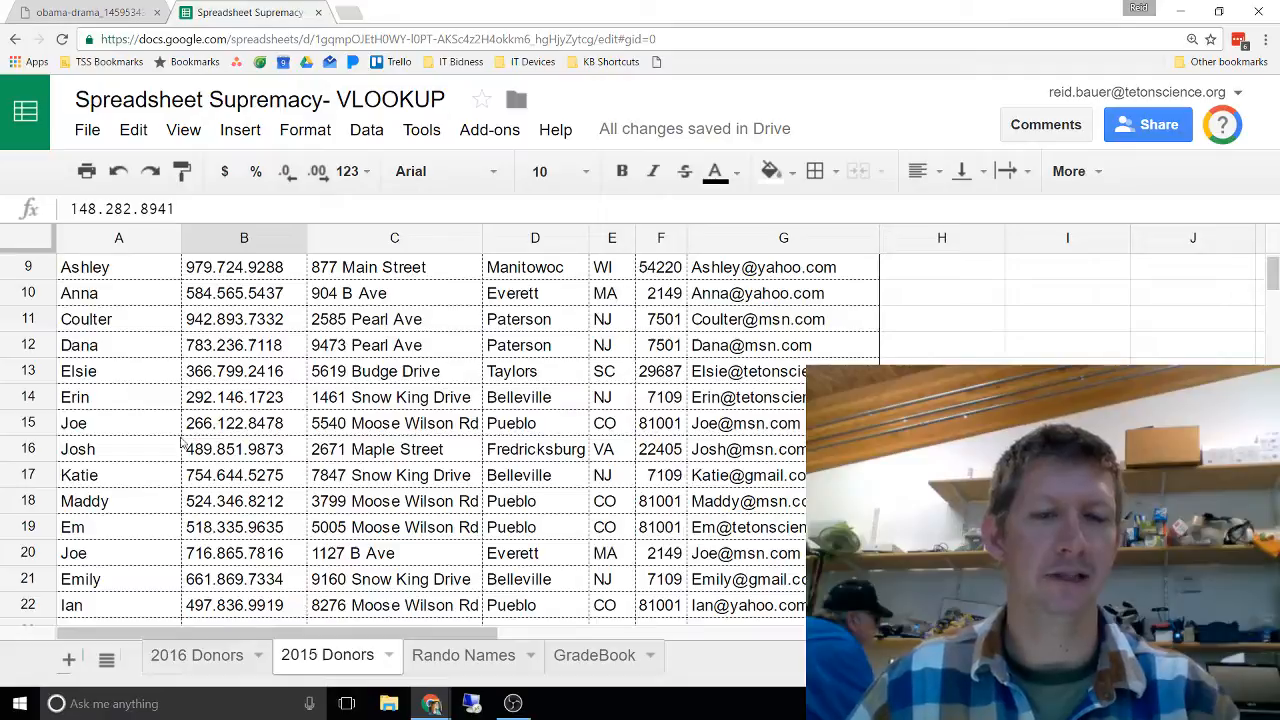
scroll(182, 443, down, 3)
click(118, 380)
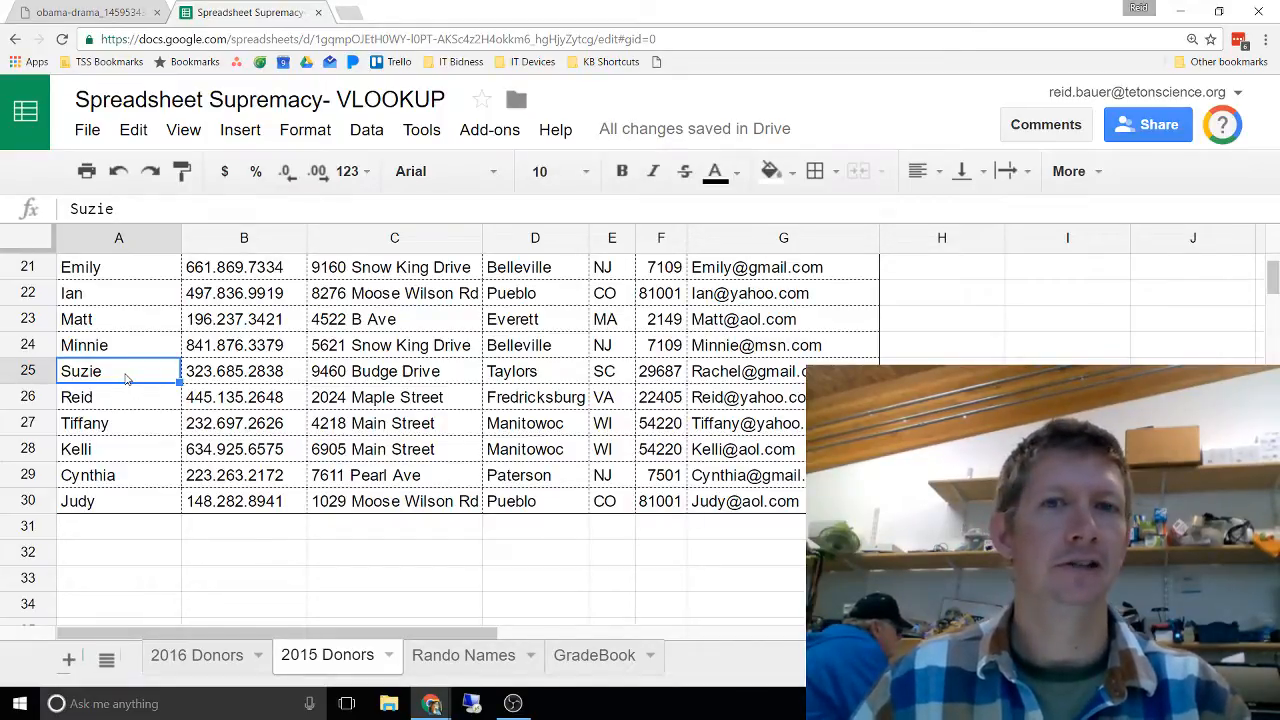
scroll(110, 397, up, 5)
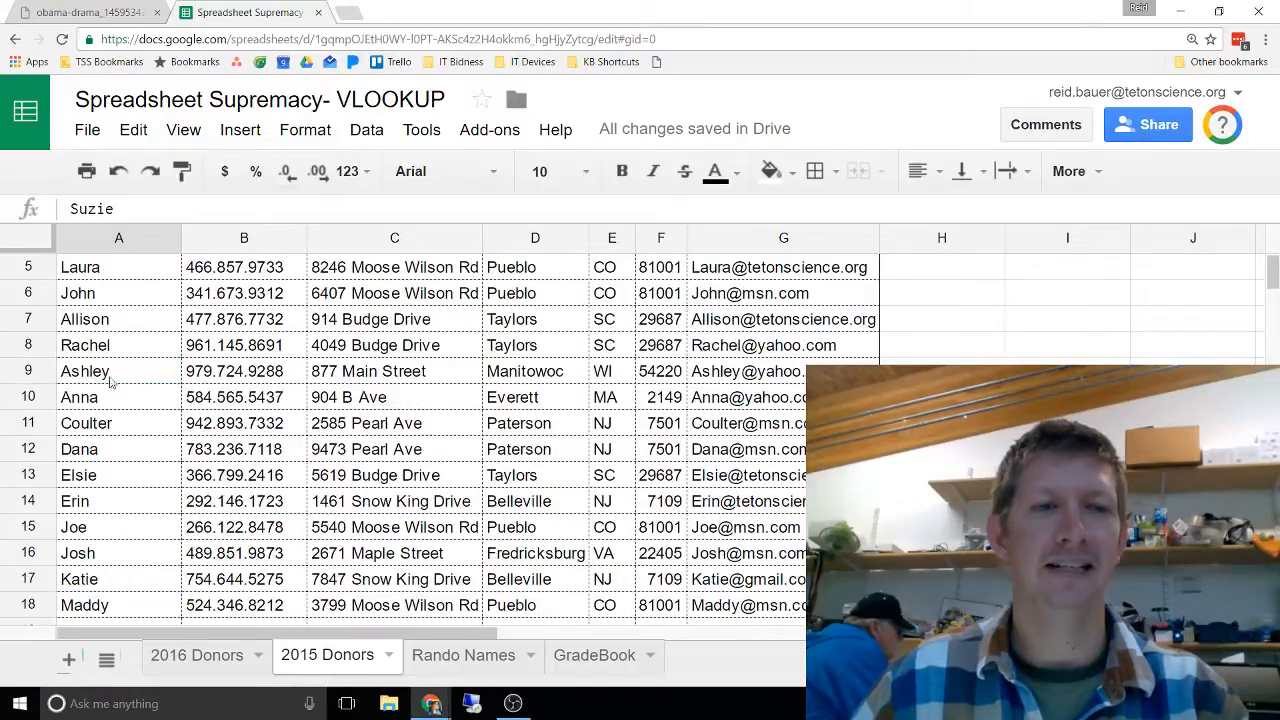
scroll(110, 385, down, 5)
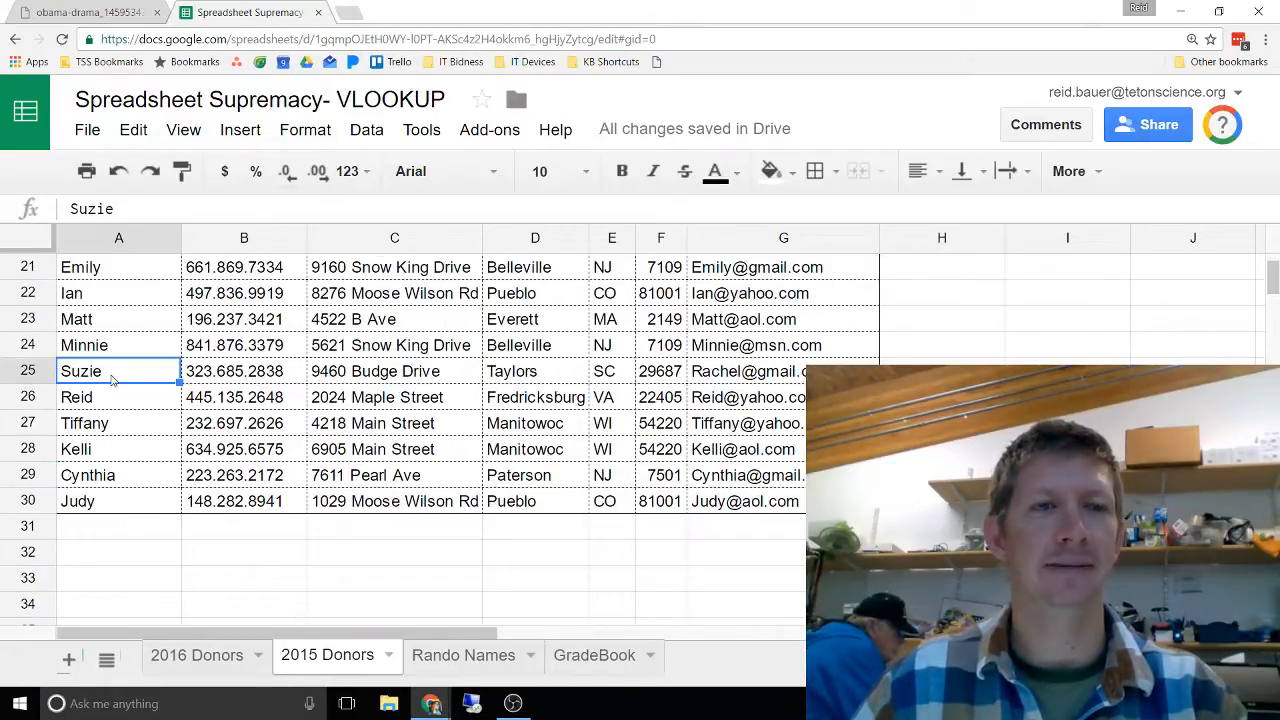
- Change the first name in A25 of 2015 Donors to the spelling used in A10 of 2016 Donors and return to that sheet
double_click(116, 374)
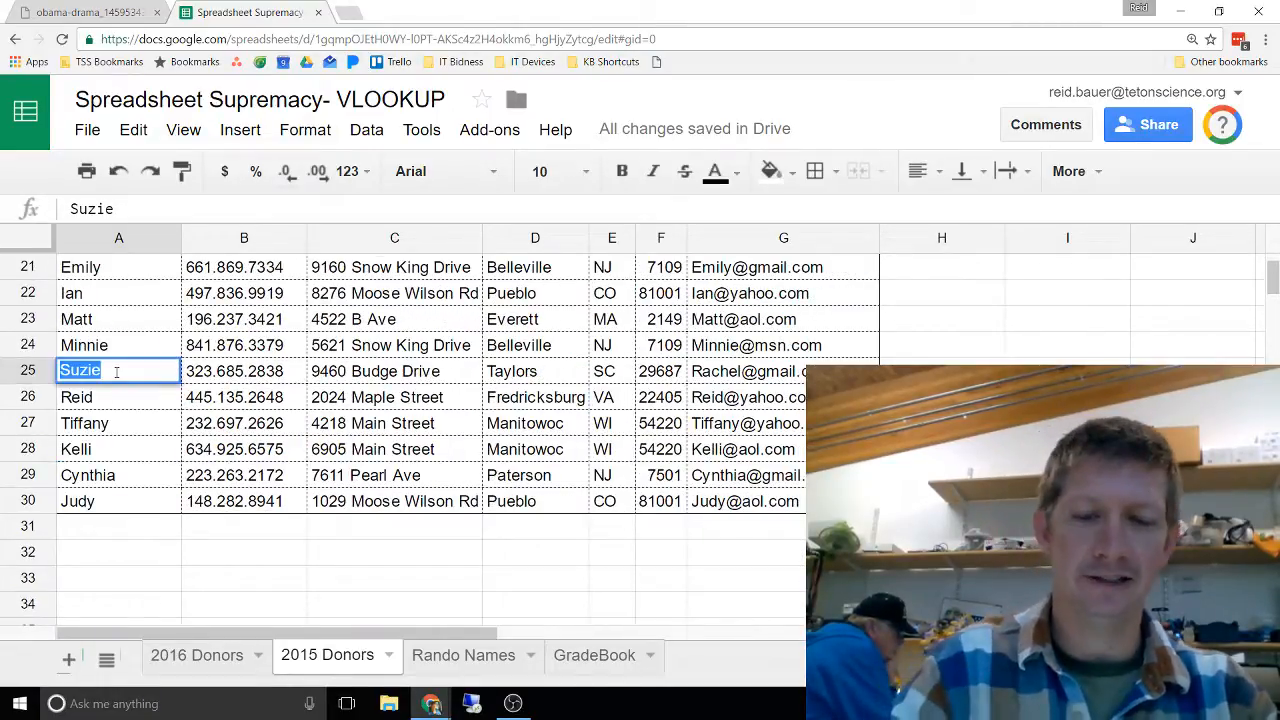
text(Suzy)
key(Return)
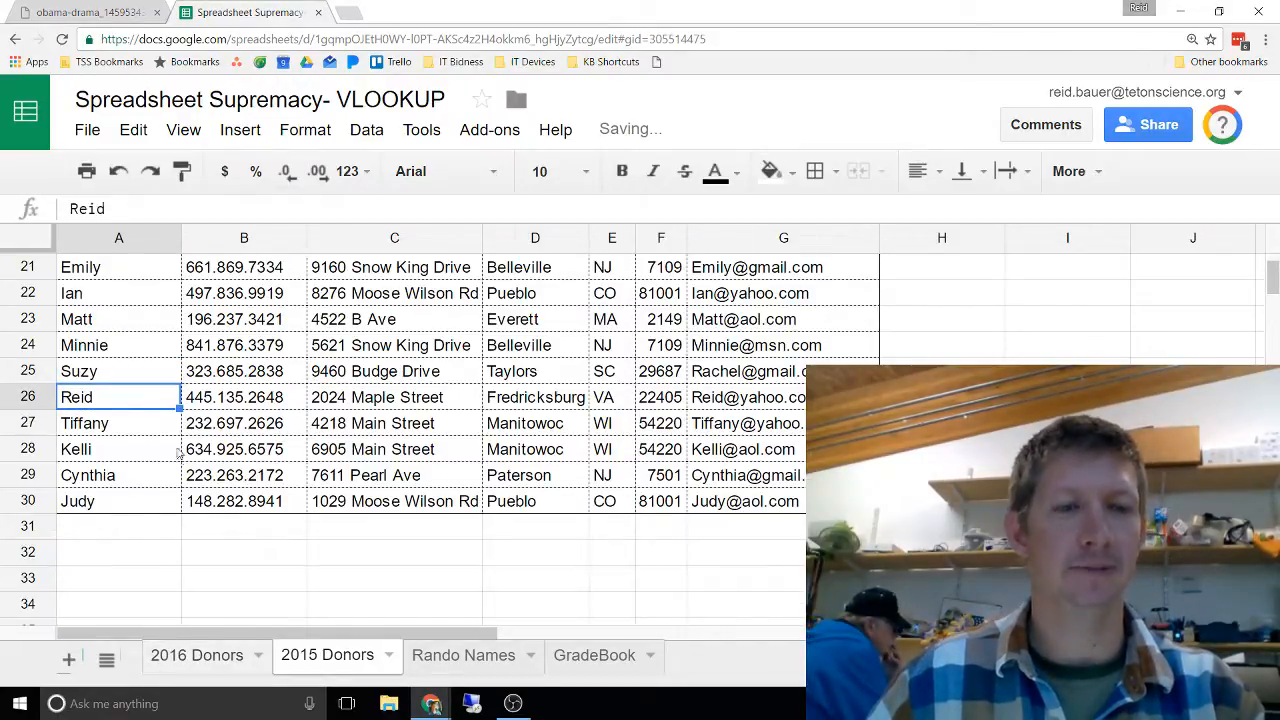
click(200, 656)
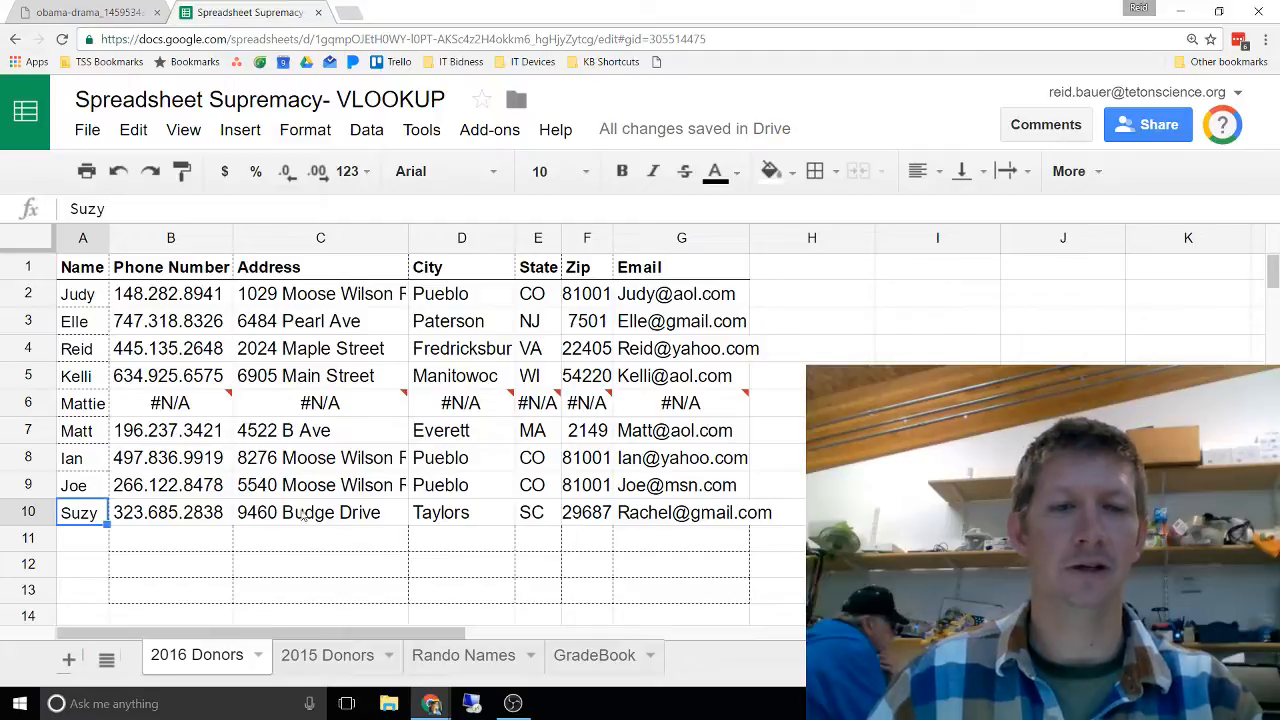
- Add a trailing space to the name in A10 of 2016 Donors and compare the B10 lookup error with the 2015 Donors sheet
double_click(93, 517)
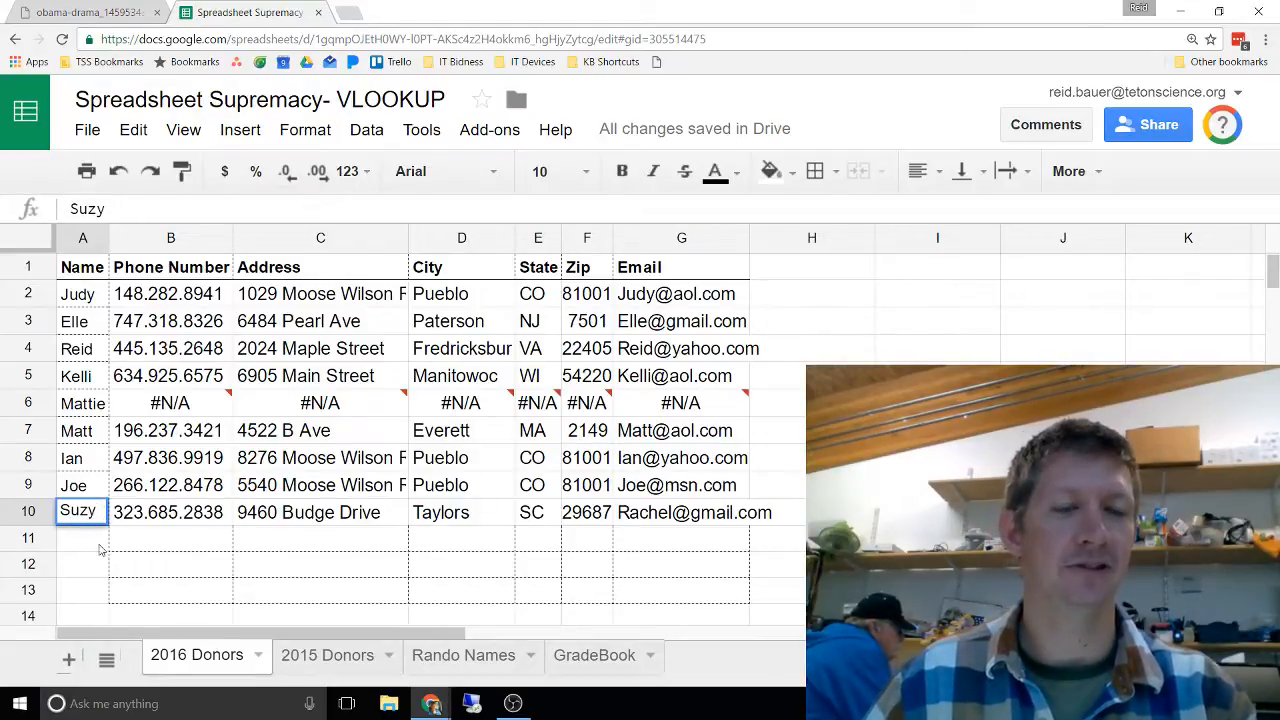
key(Return)
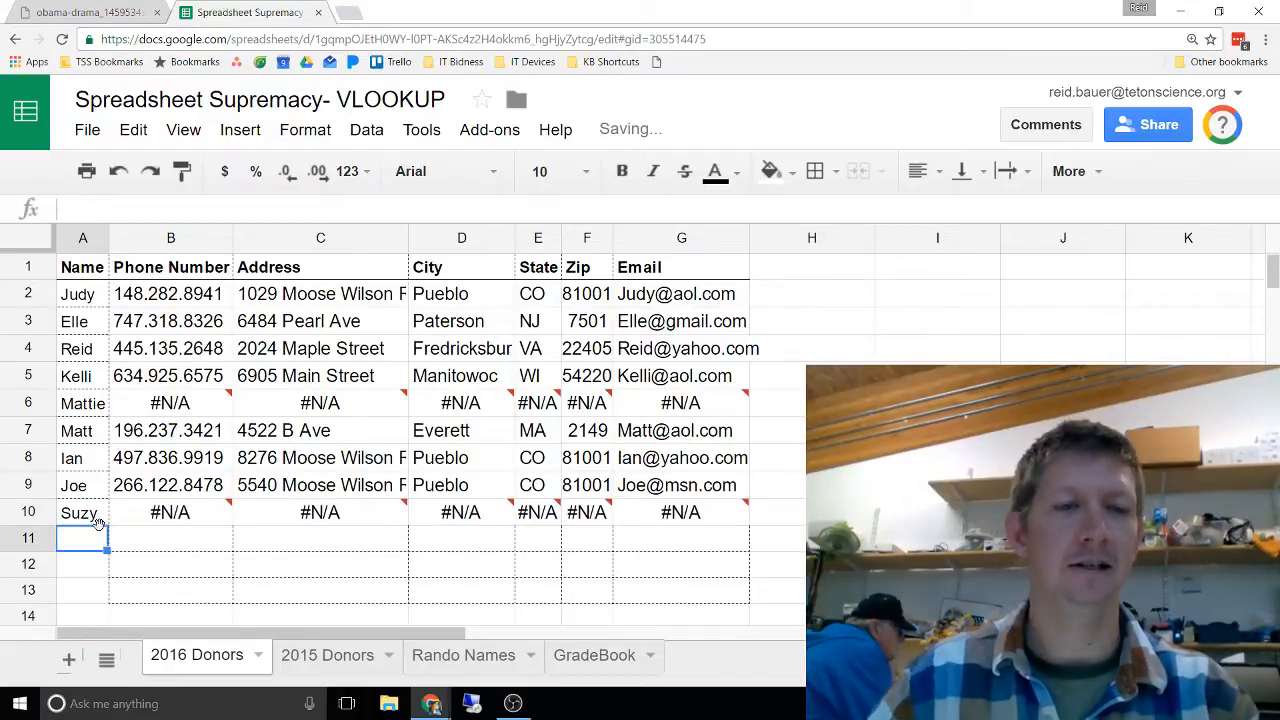
mouse_move(183, 517)
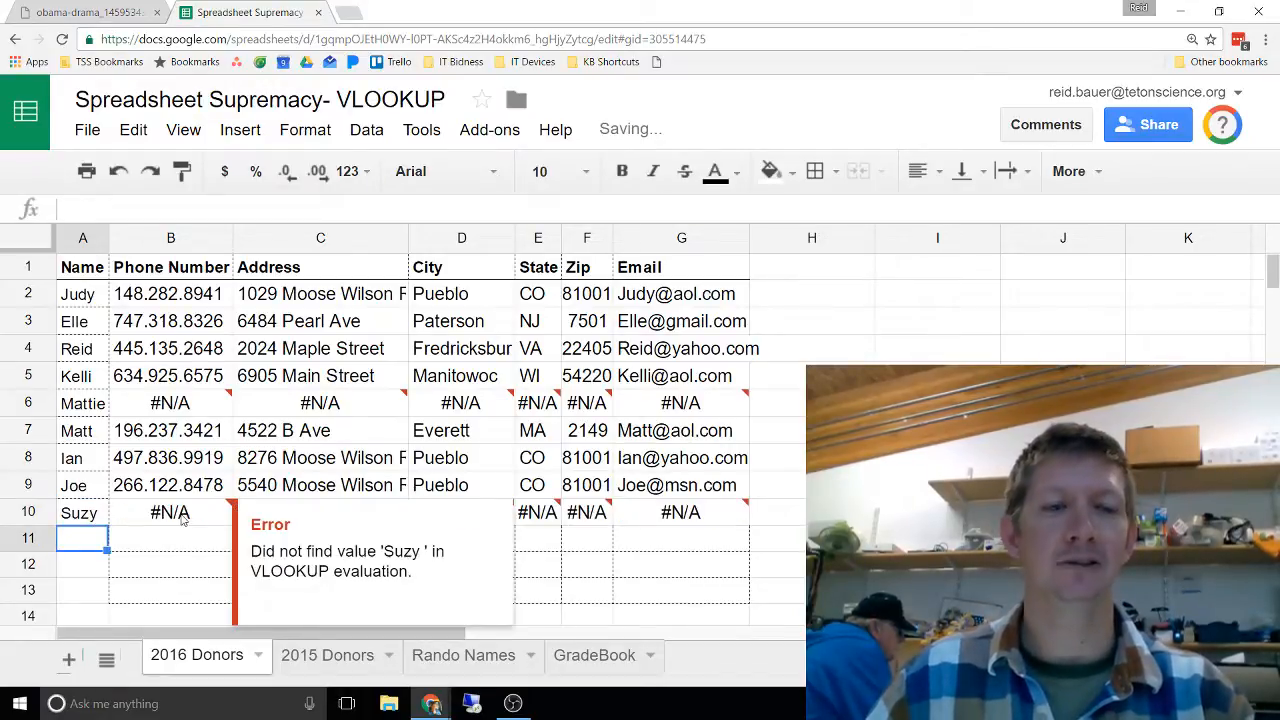
click(286, 656)
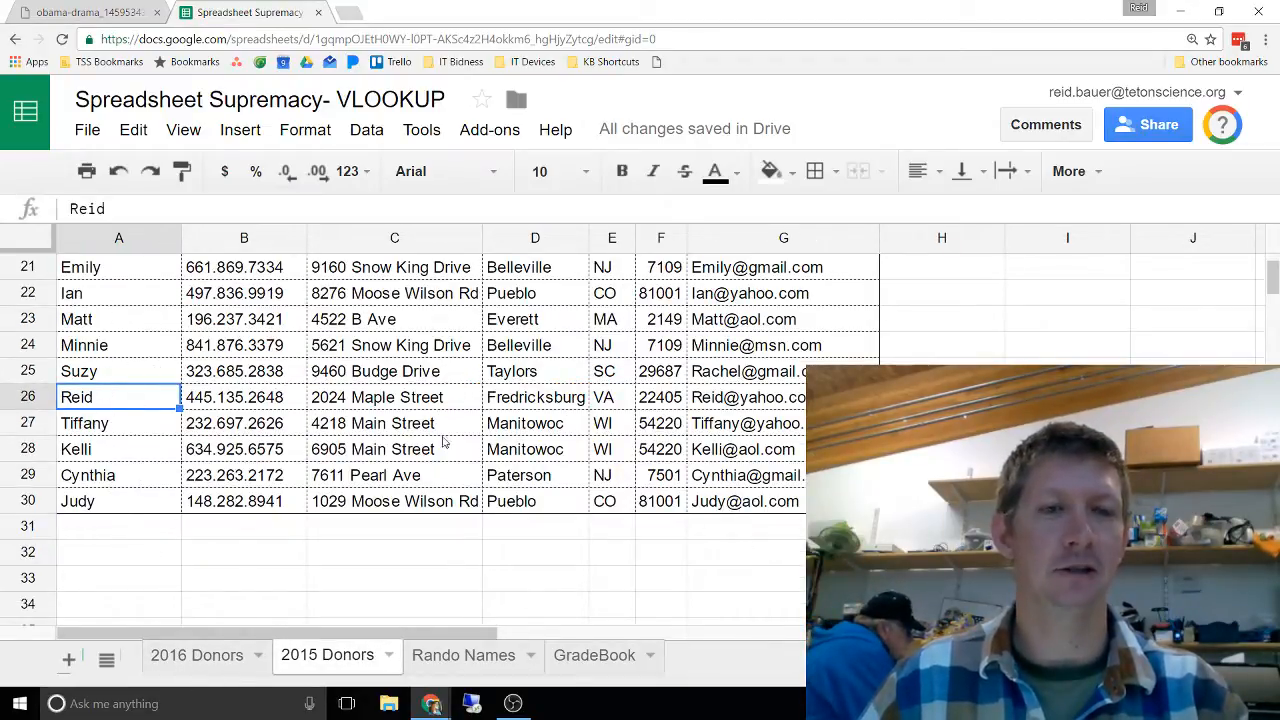
click(195, 656)
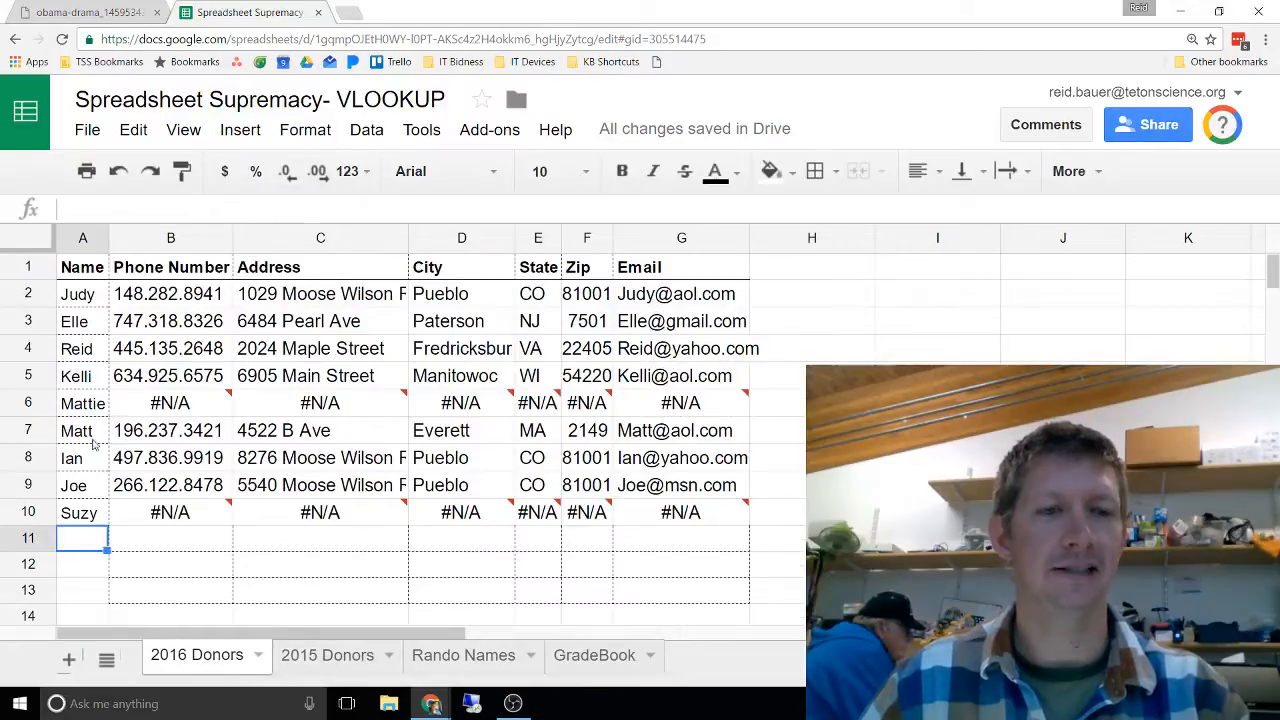
- Examine the VLOOKUP formulas in B10, C10, G10, G8 and G7 of the 2016 Donors sheet
click(168, 520)
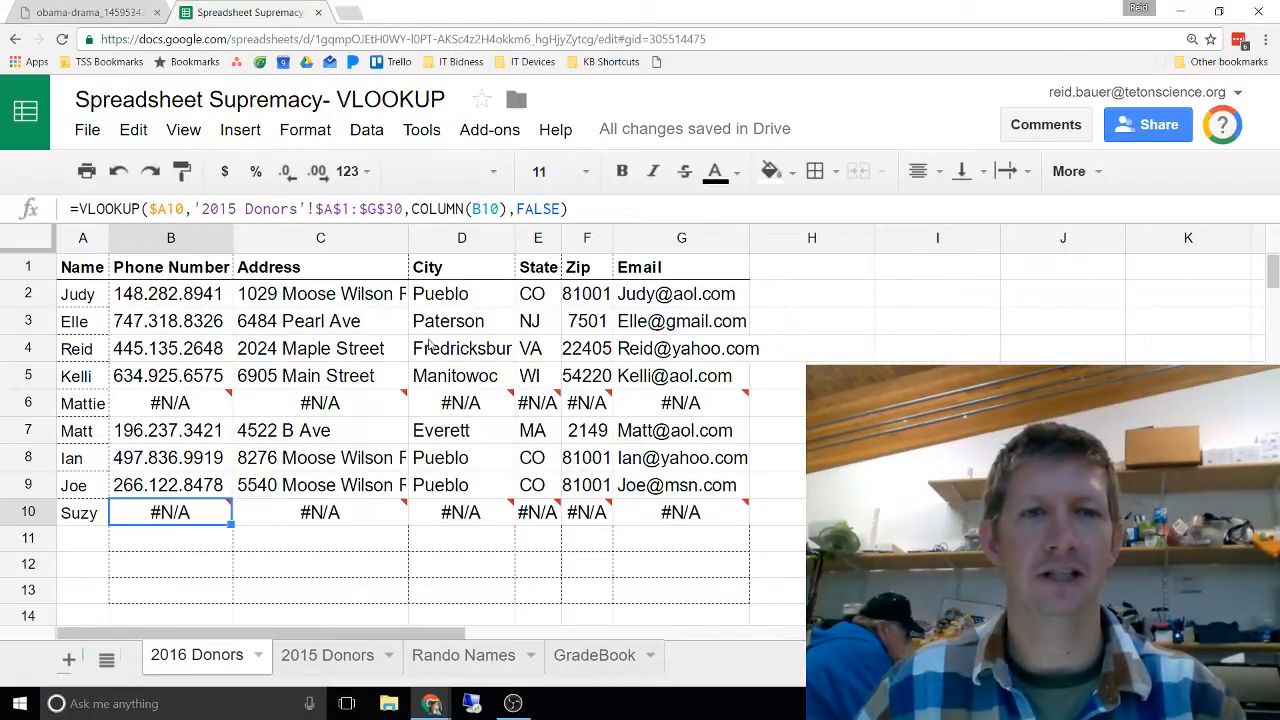
mouse_move(397, 404)
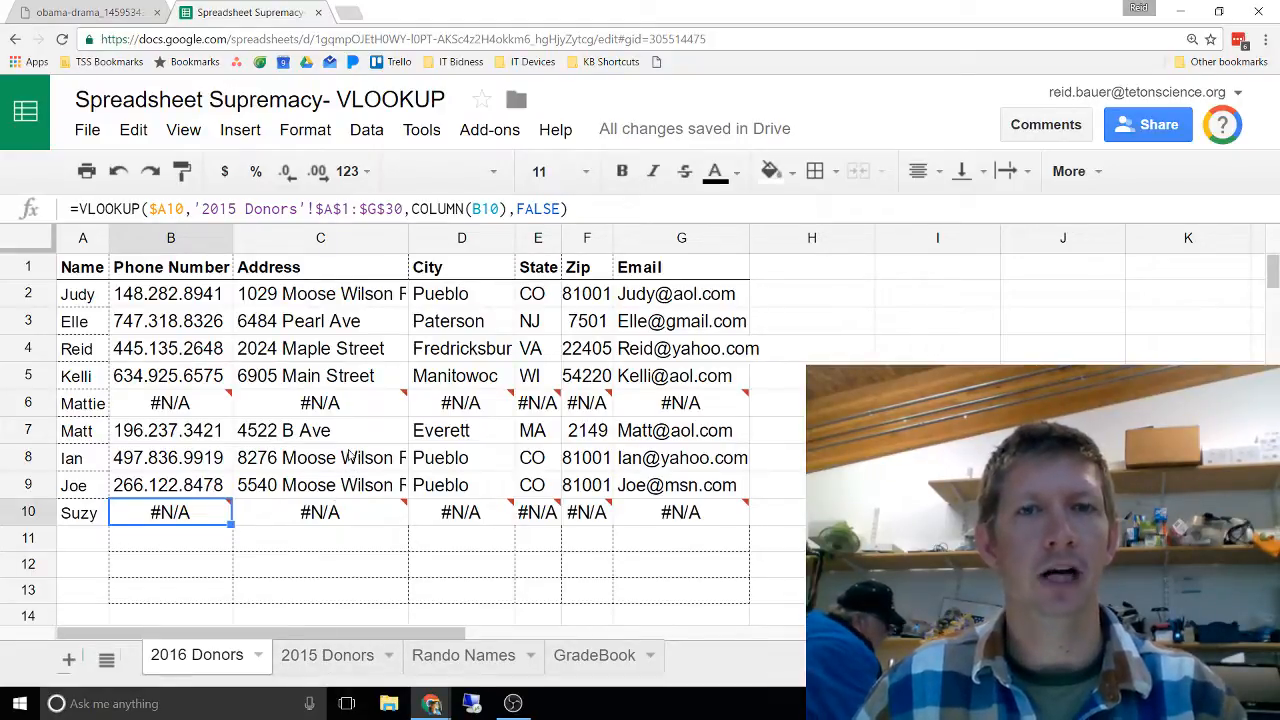
click(313, 508)
click(652, 515)
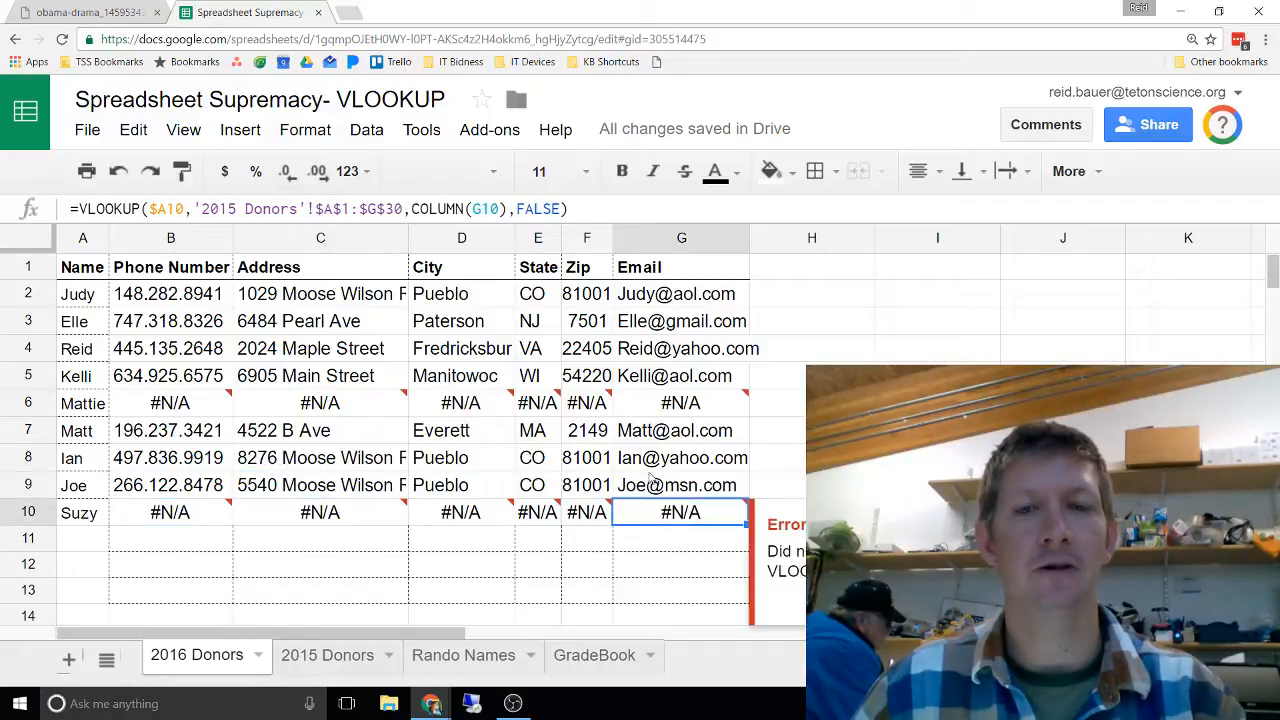
click(672, 460)
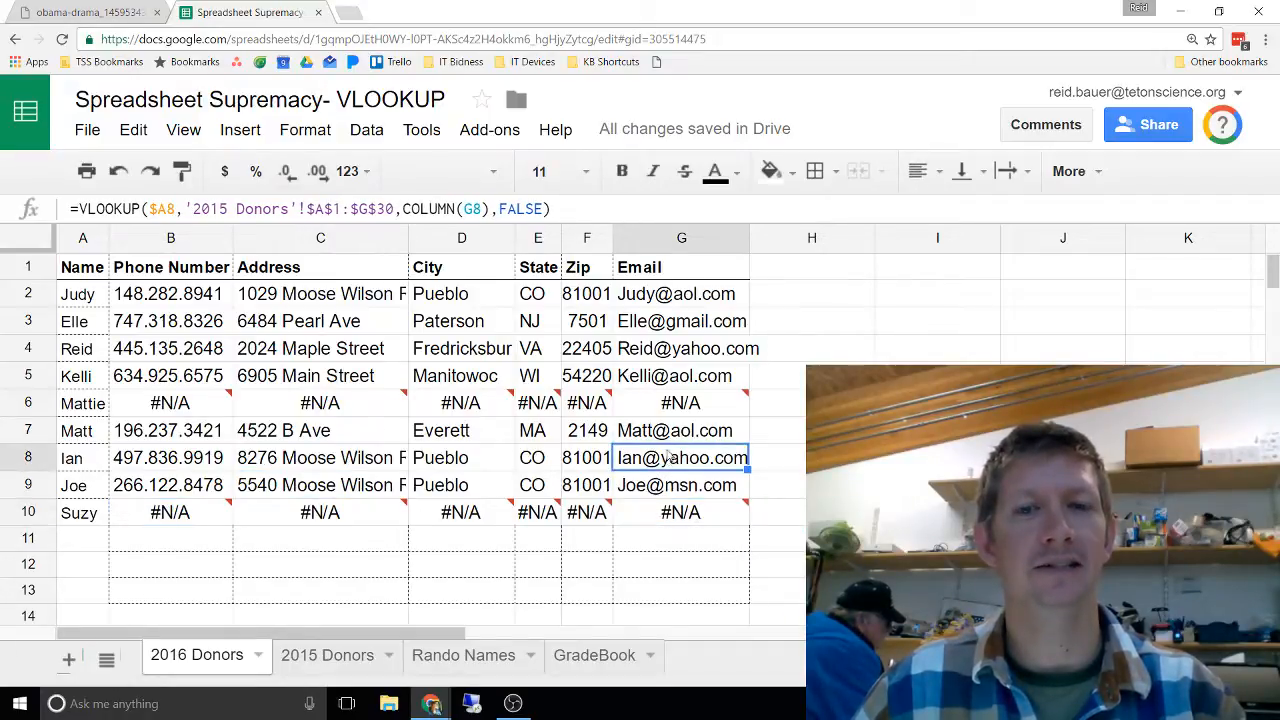
click(665, 438)
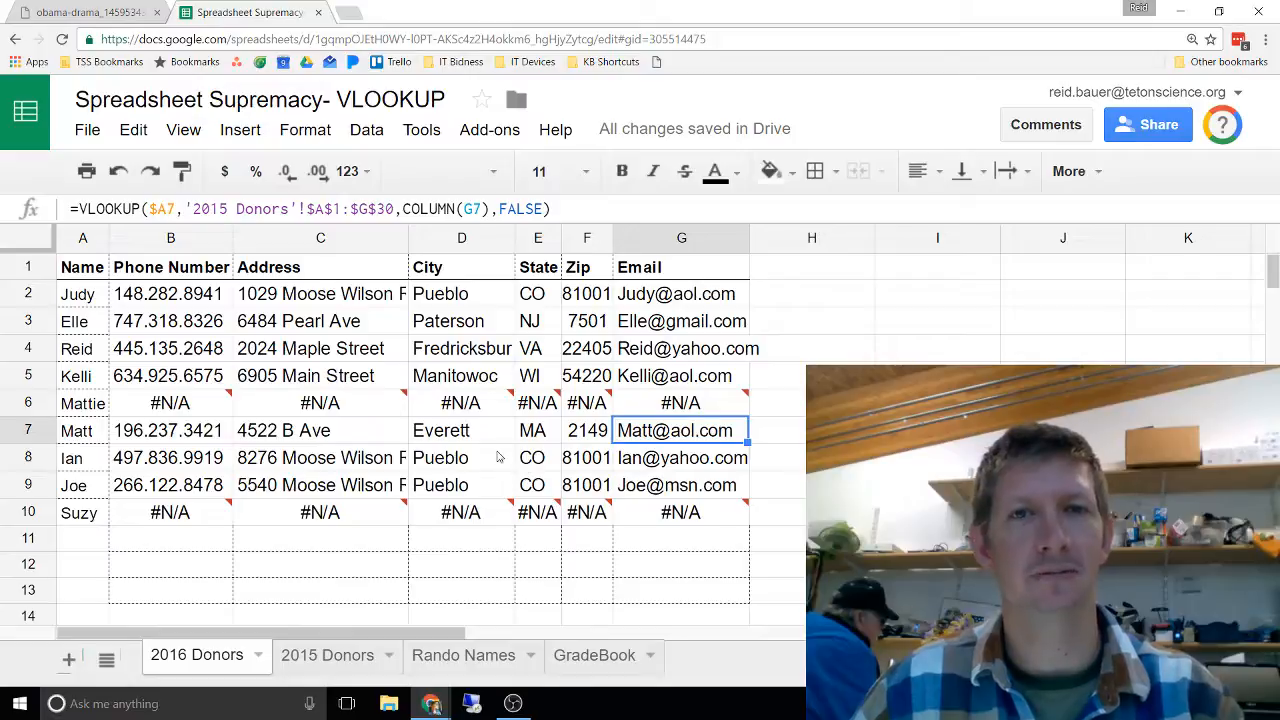